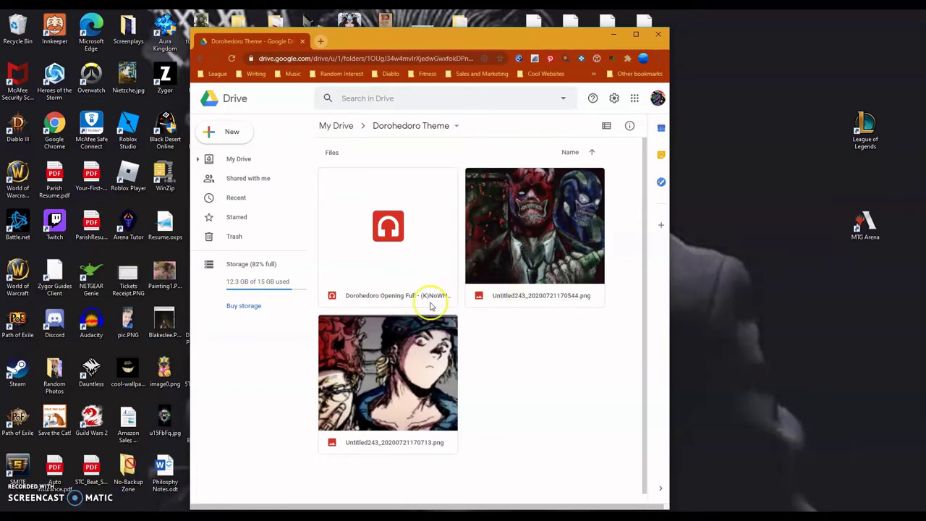
right_click(408, 296)
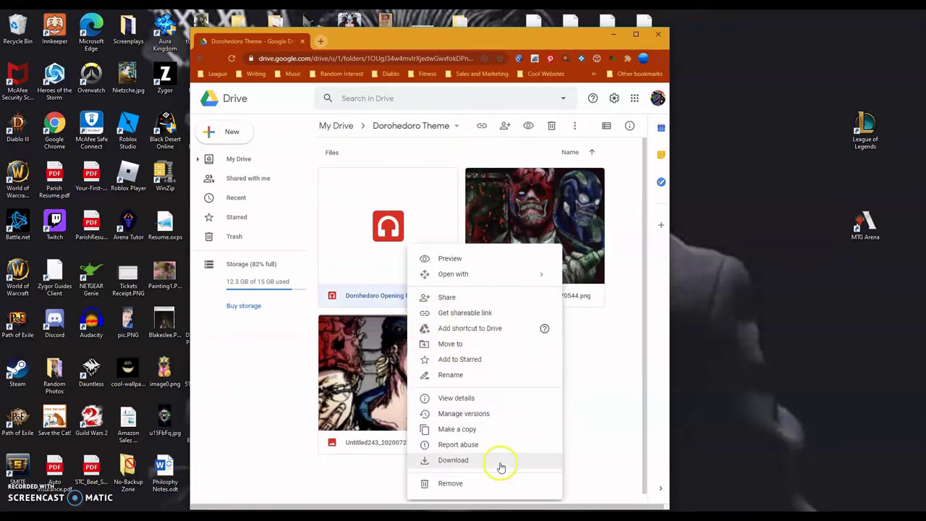
click(585, 431)
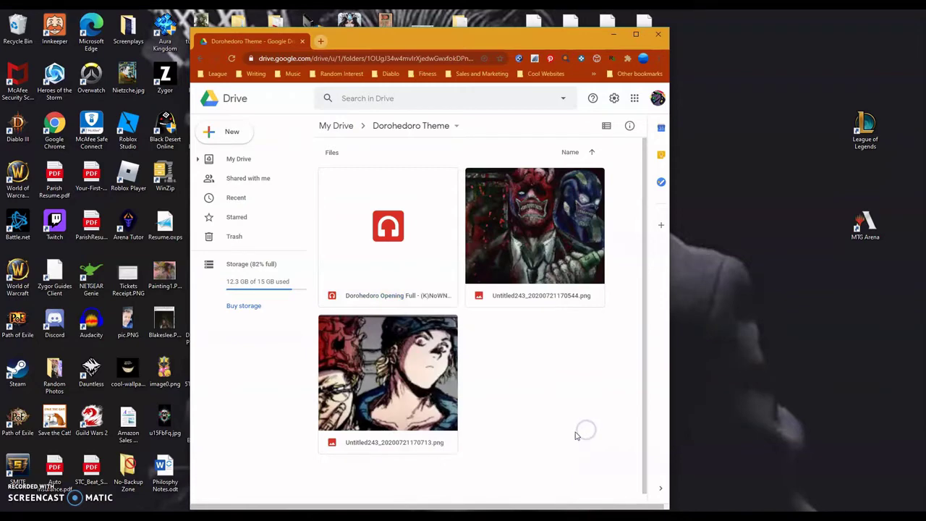
Step: Search the web for "youtube to mp3" in a new tab, view the ytmp3.cc converter page, and close the tab
click(321, 42)
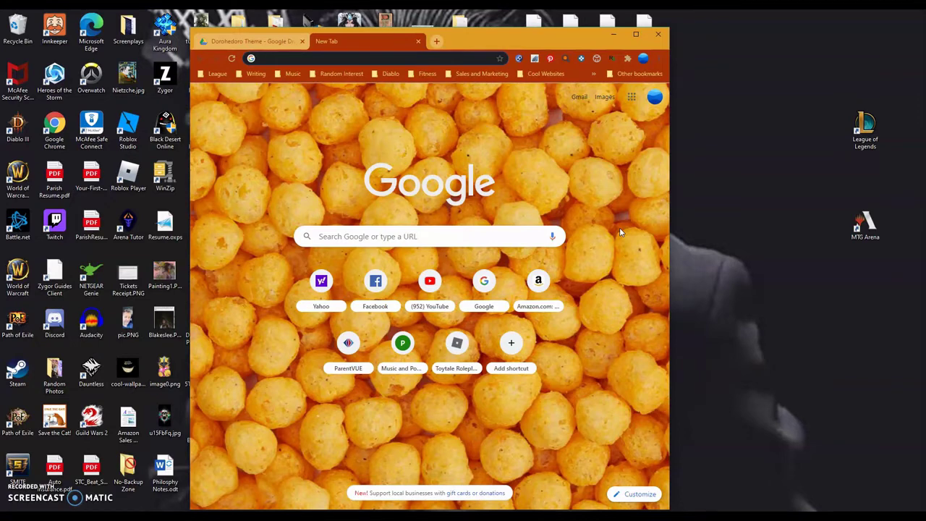
click(251, 42)
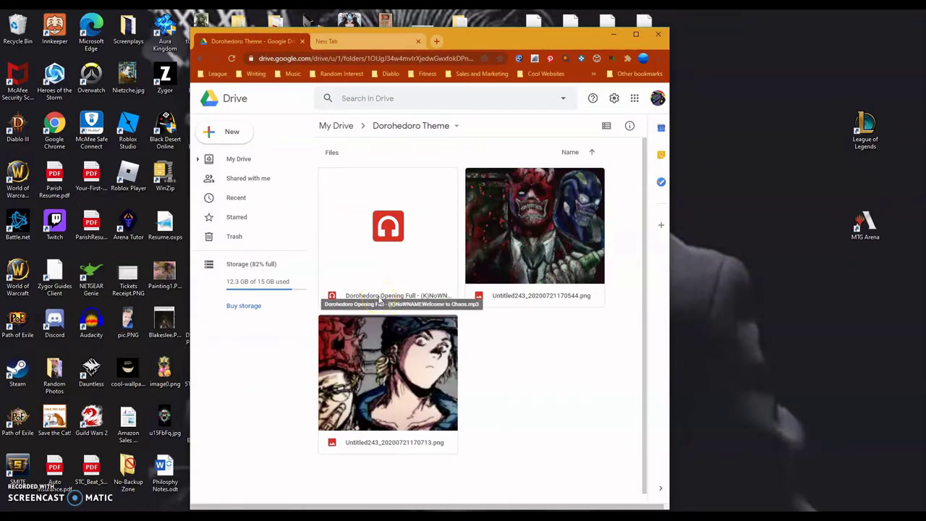
click(357, 42)
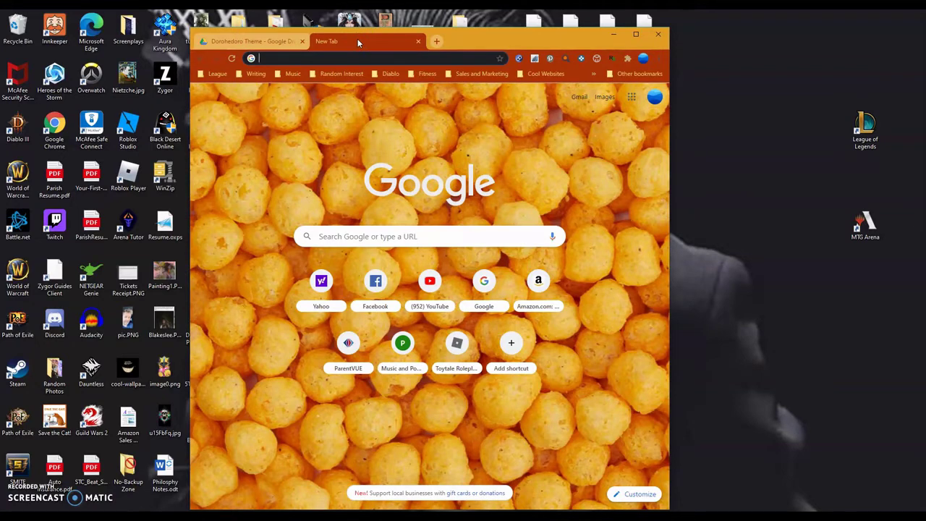
text(ytt)
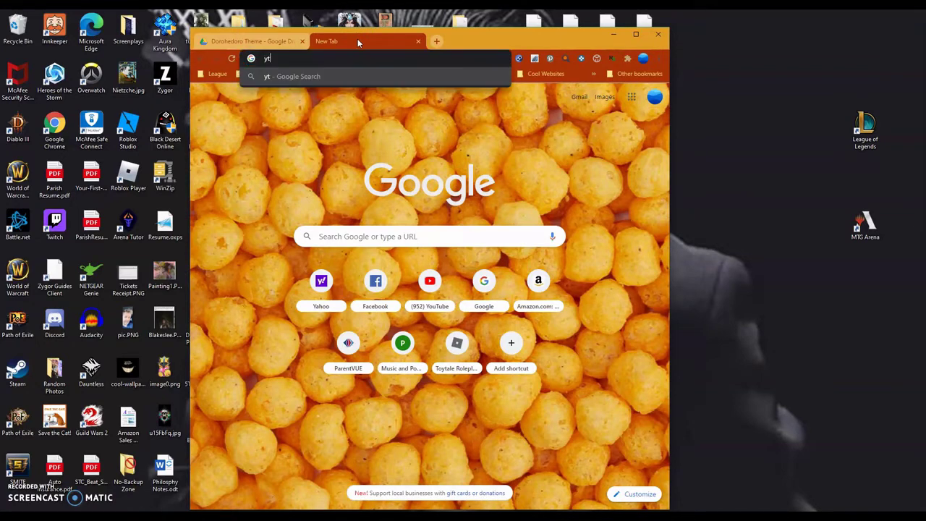
key(BackSpace)
key(BackSpace)
text(o)
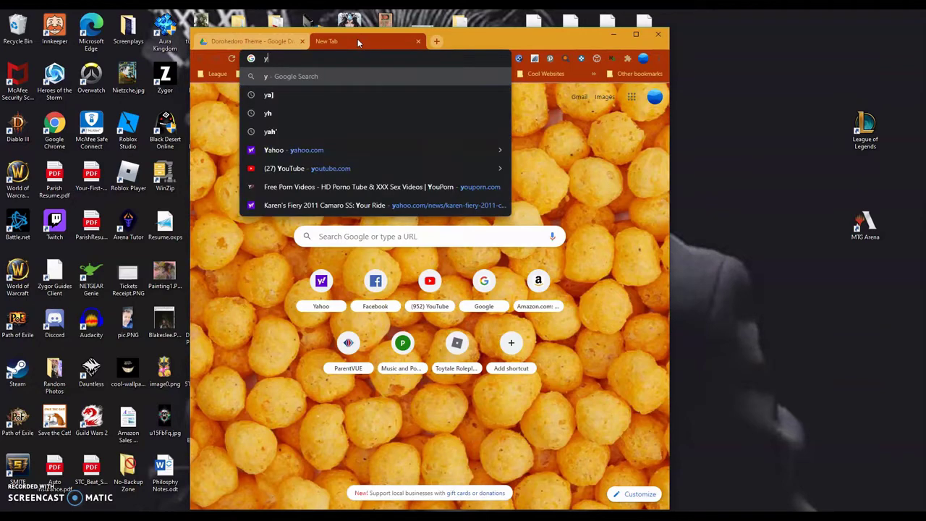
text(utube to mp)
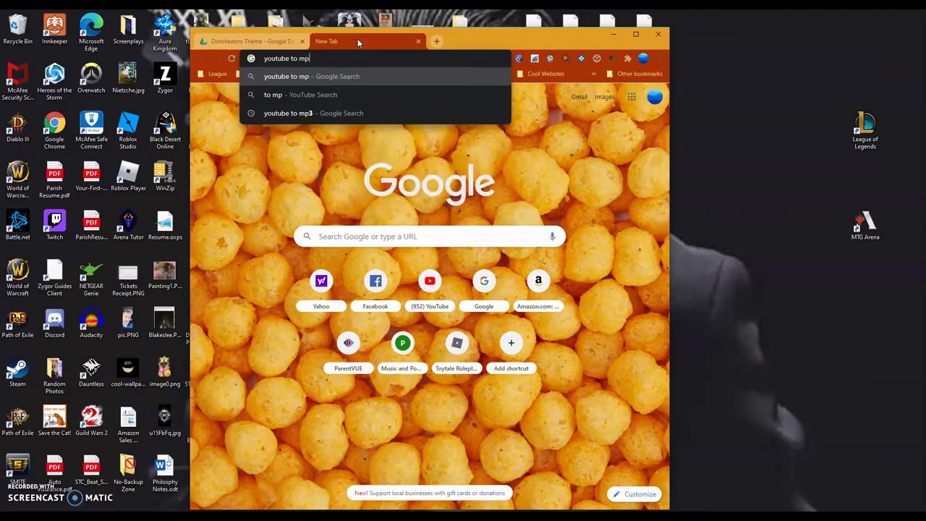
text(3)
key(Return)
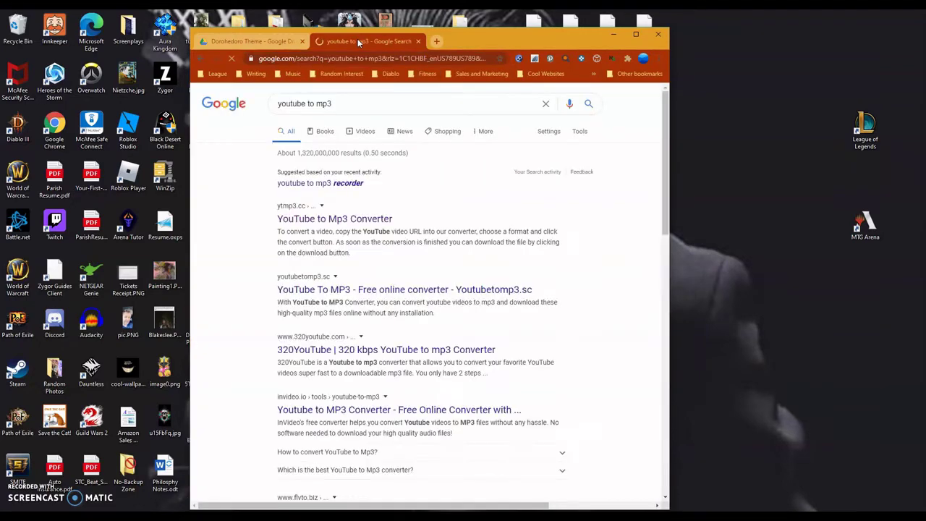
click(362, 221)
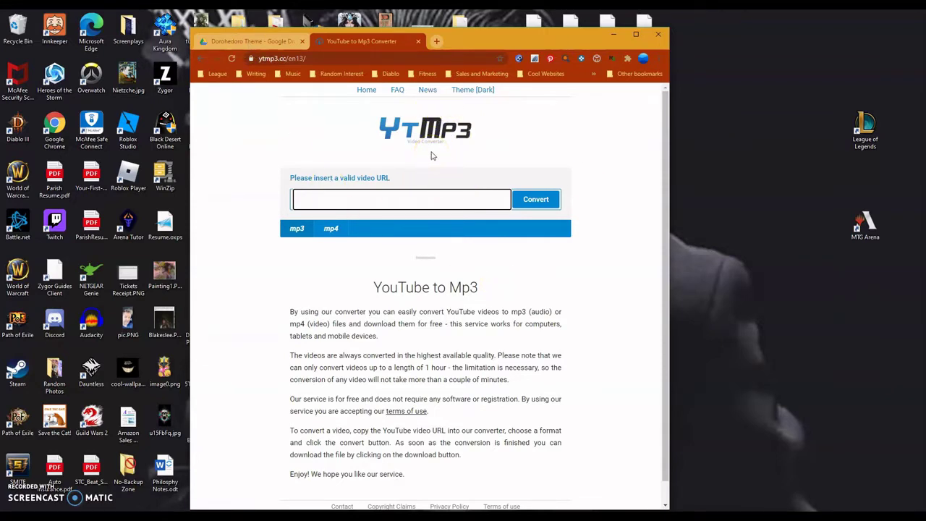
click(417, 42)
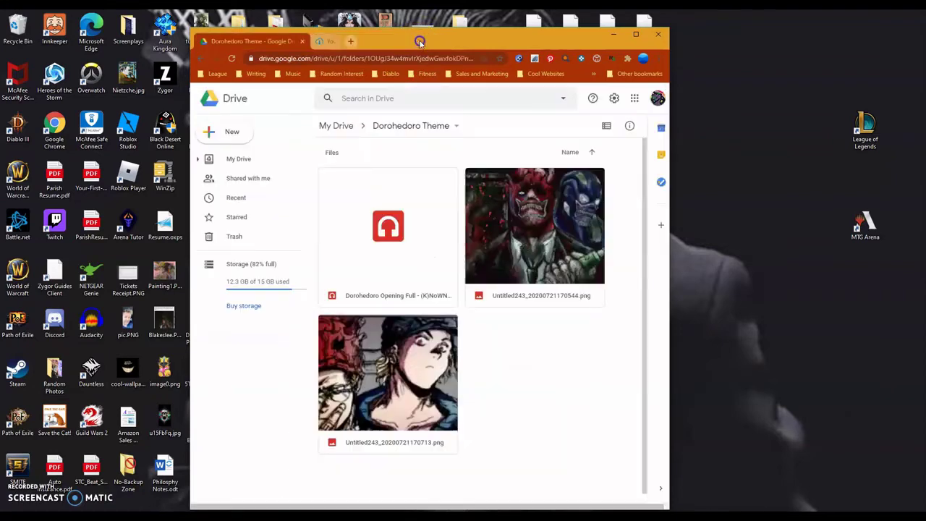
right_click(581, 241)
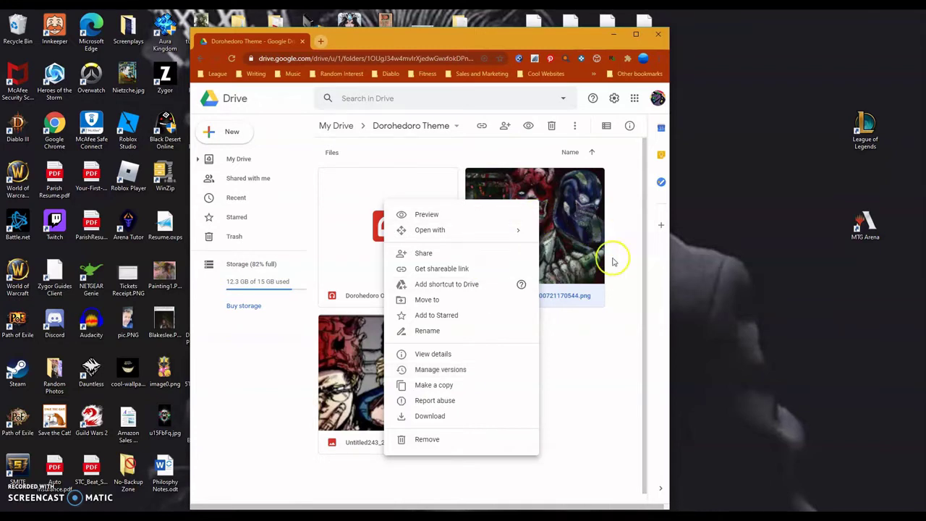
click(586, 355)
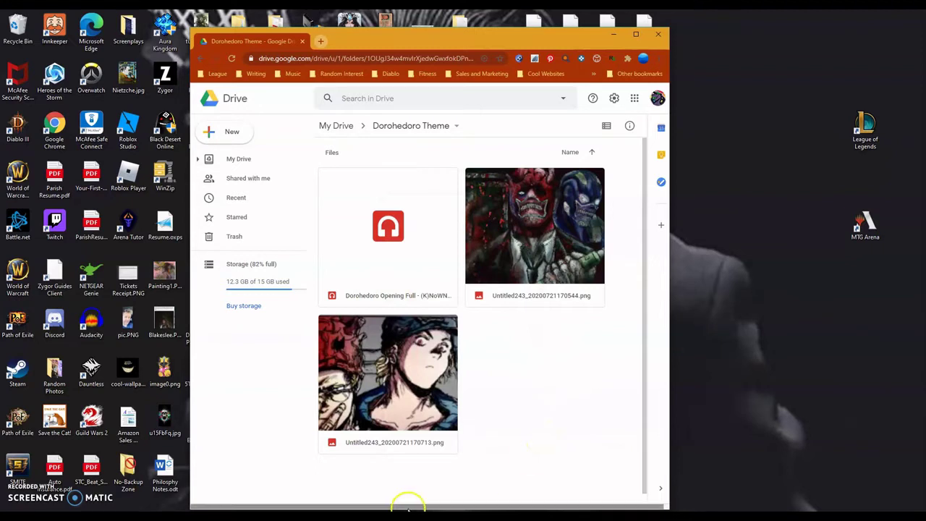
click(774, 380)
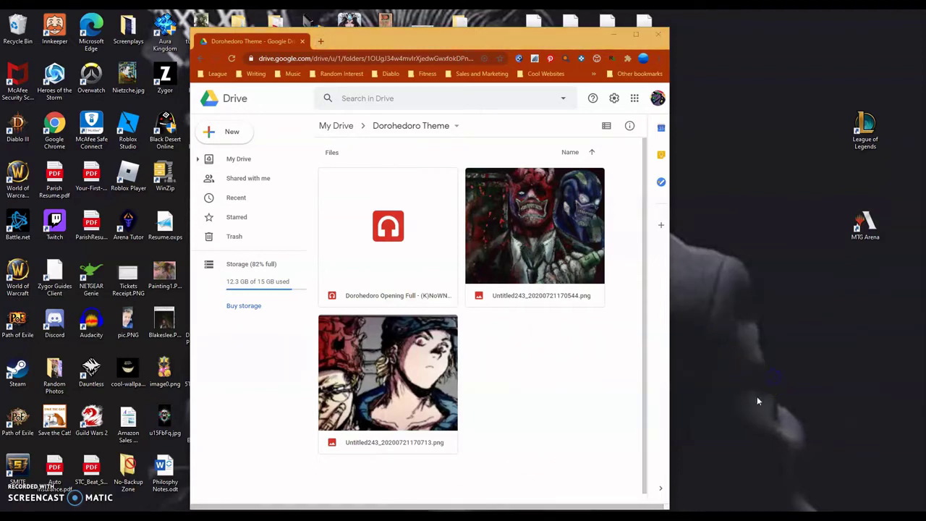
Step: Search the computer for "3ds theme" and launch ThemeEditor.WPF.exe from the 3DS.Theme.Editor.-.v1.0.12.1 folder
key(super)
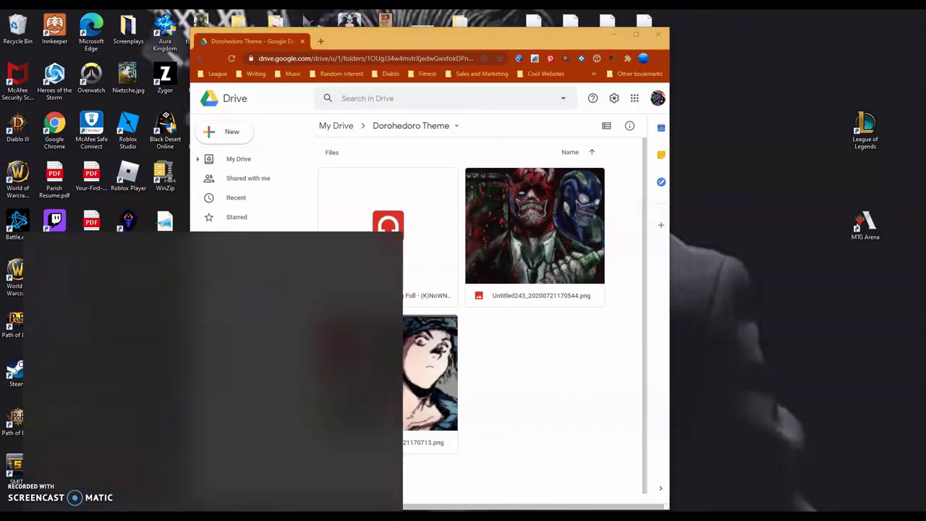
text(3ds)
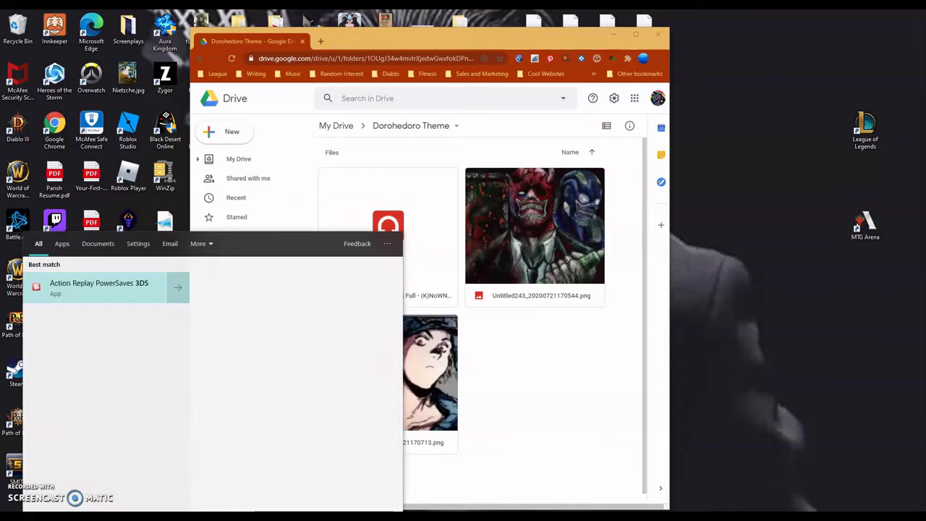
text( theme)
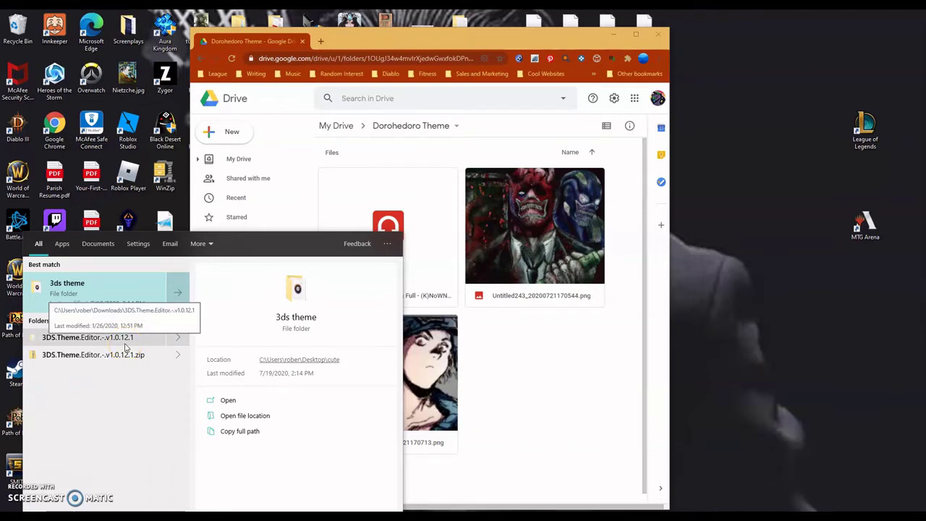
right_click(130, 340)
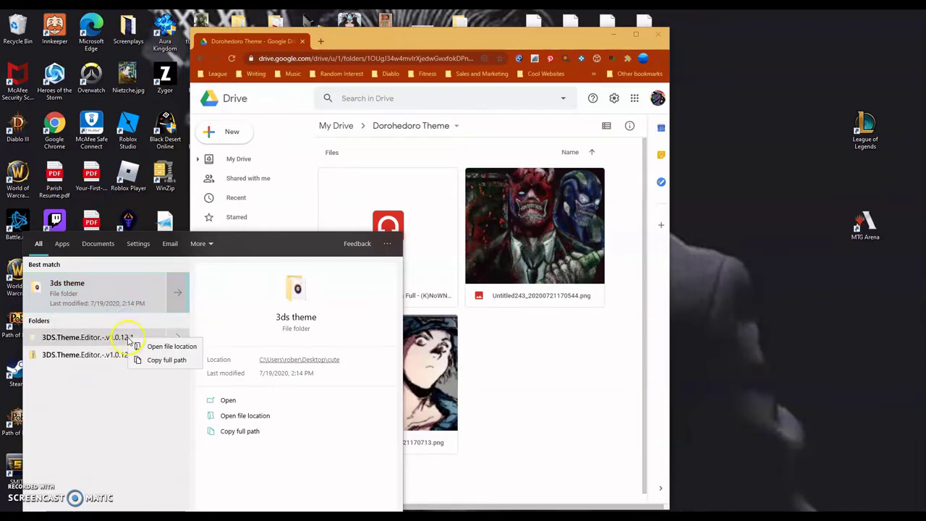
click(171, 346)
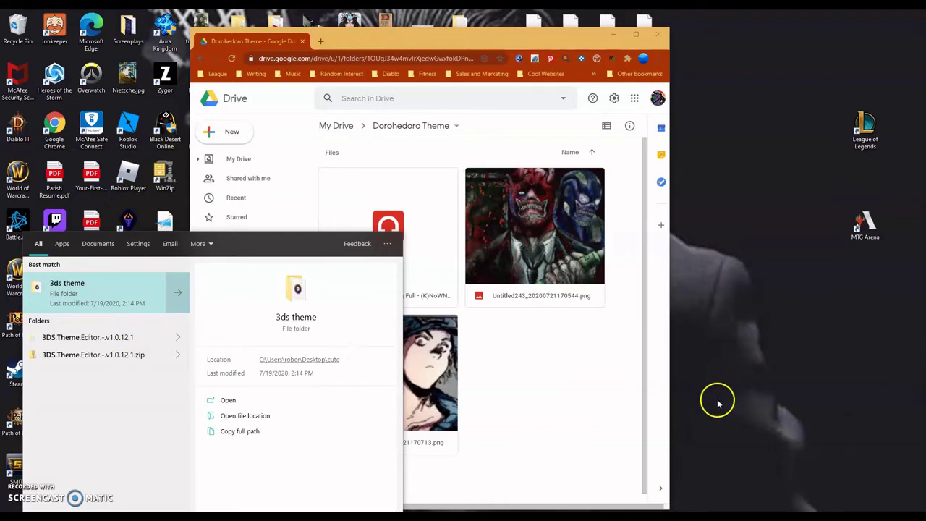
right_click(110, 338)
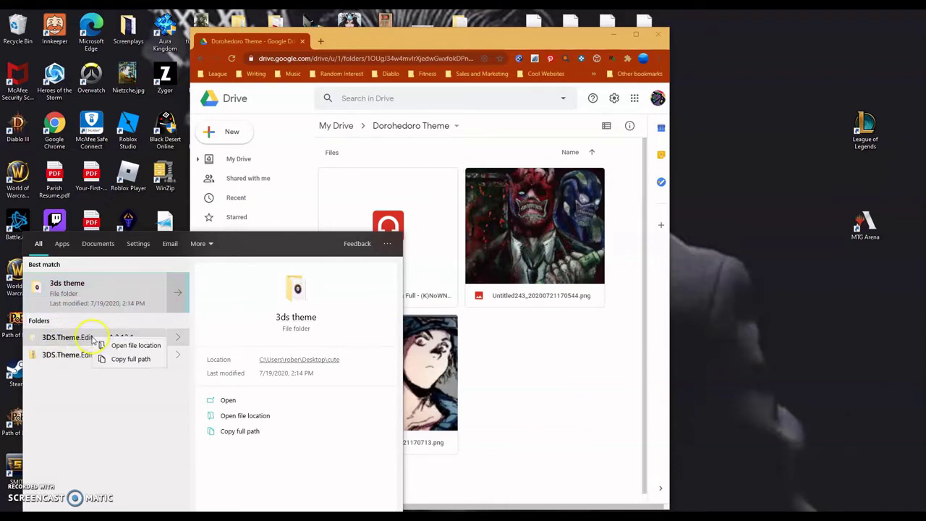
click(127, 352)
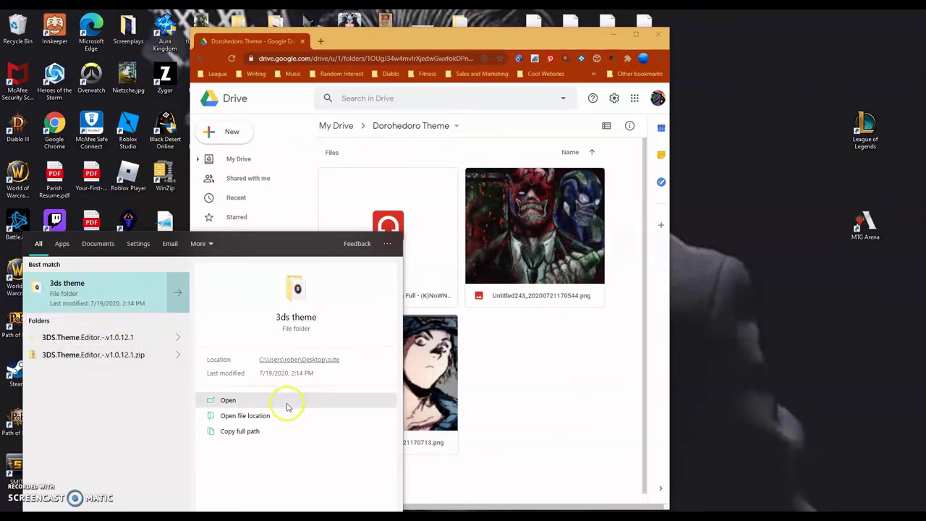
click(124, 338)
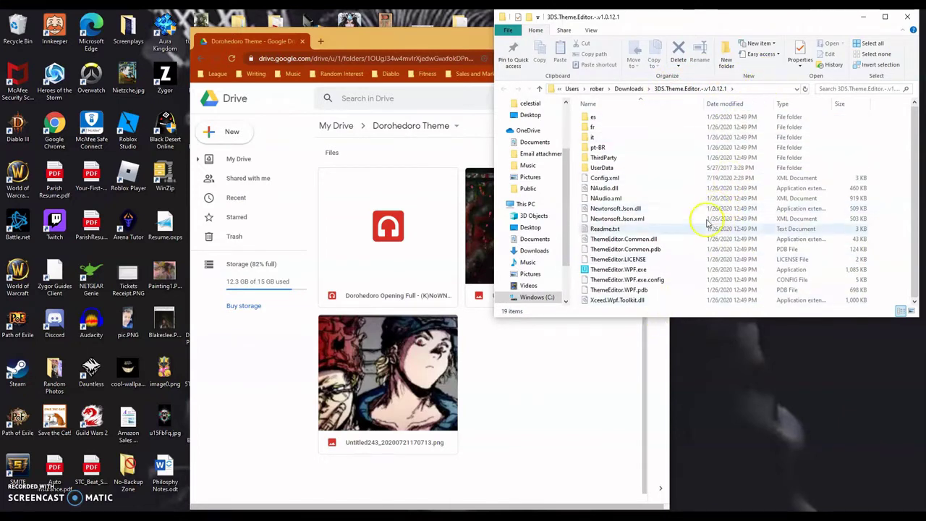
mouse_move(688, 272)
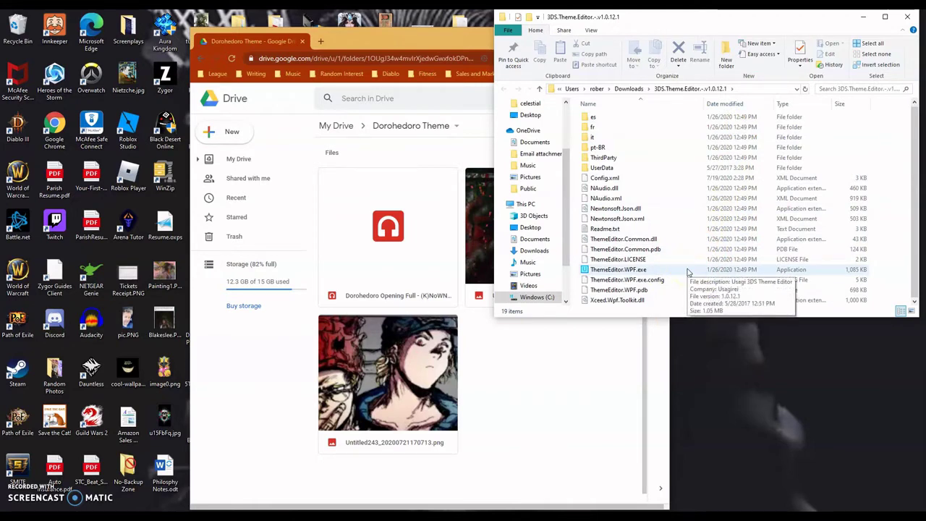
double_click(688, 272)
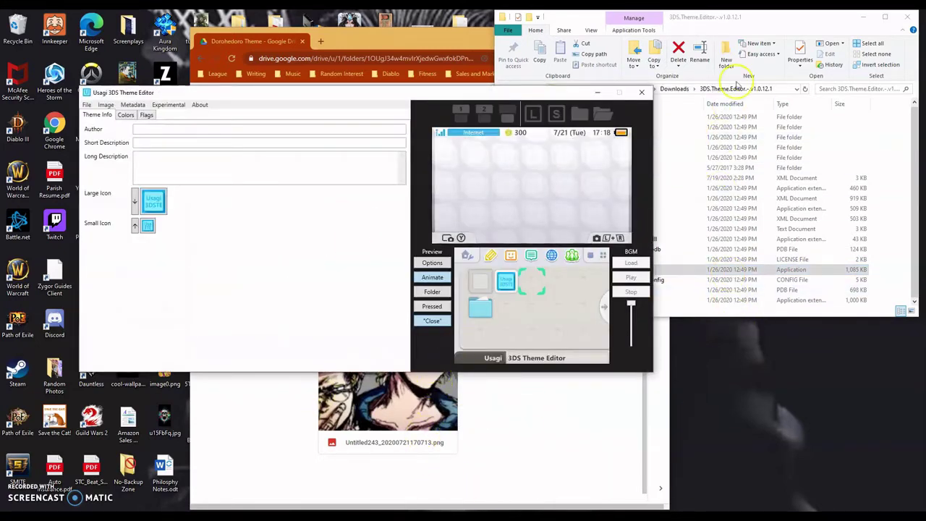
Step: Create a folder named "dorohedoro" in Downloads using File Explorer and open it
click(772, 20)
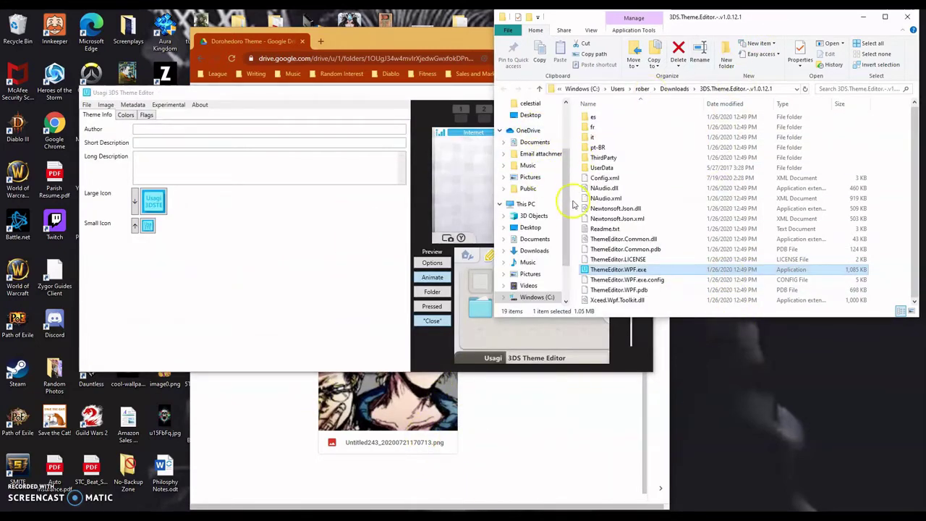
scroll(558, 154, up, 3)
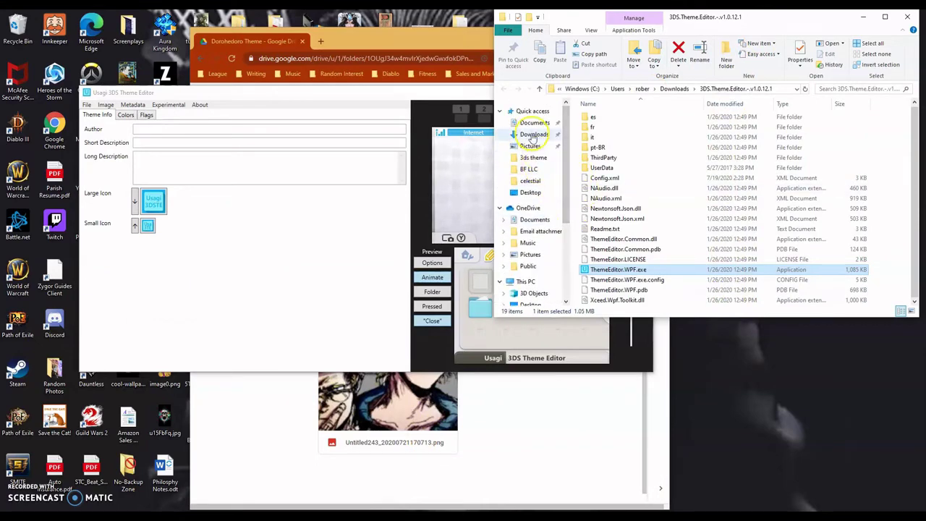
click(729, 56)
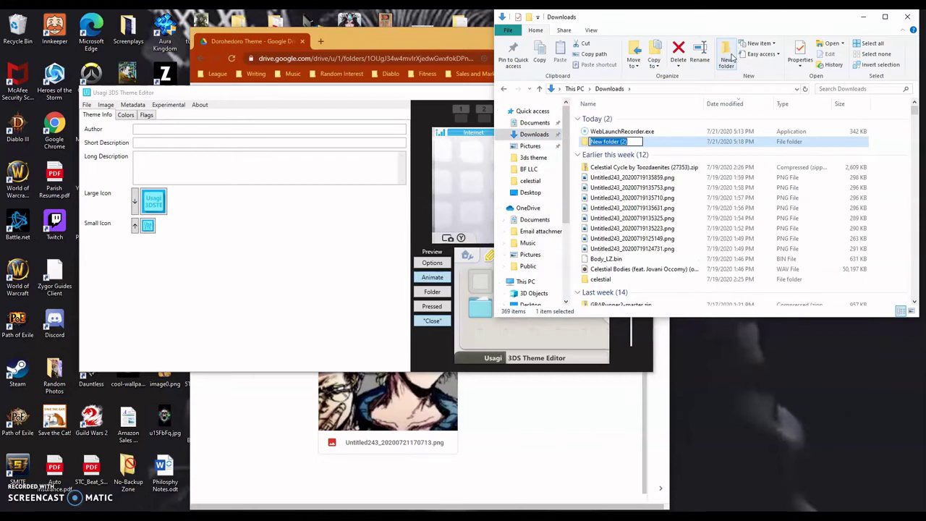
text(dorohedor)
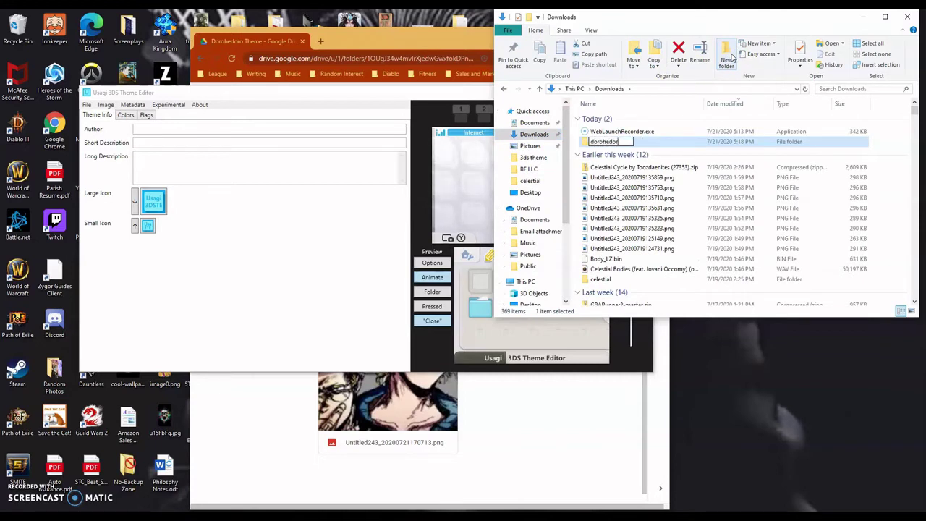
text(o)
key(Return)
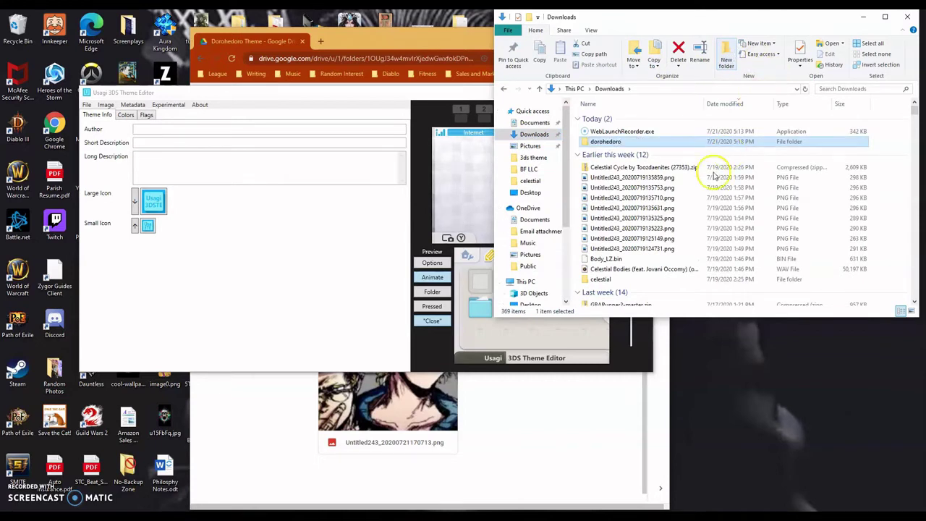
double_click(663, 141)
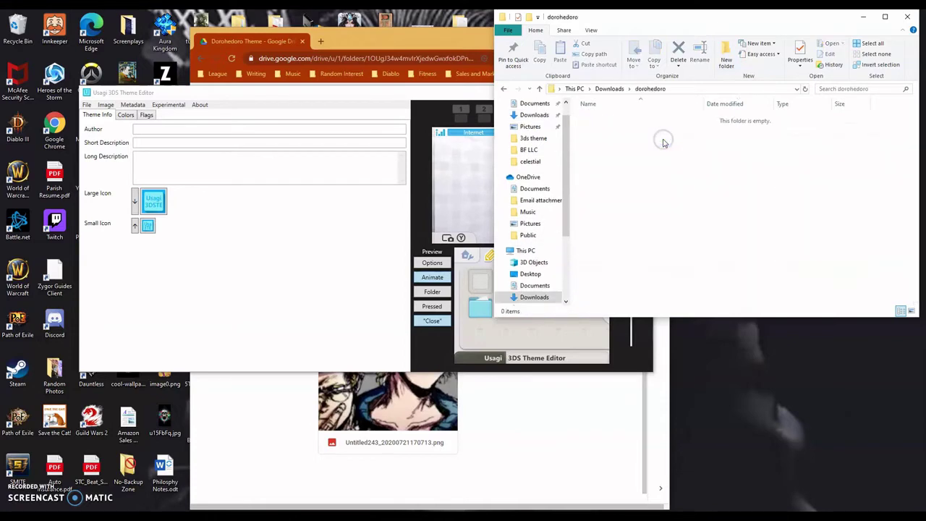
Step: Switch to Google Drive and download Untitled243_20200721170713.png and Untitled243_20200721170544.png from the Dorohedoro Theme folder
click(531, 460)
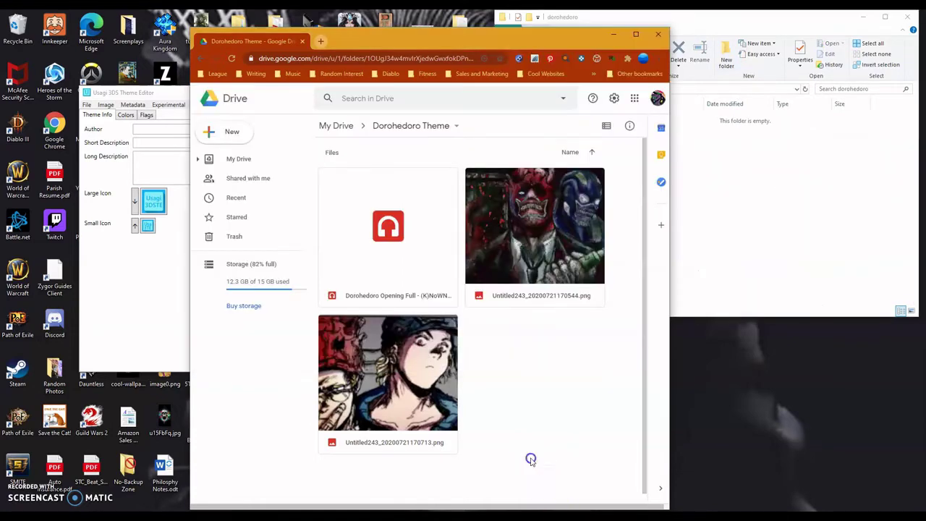
right_click(376, 410)
click(450, 367)
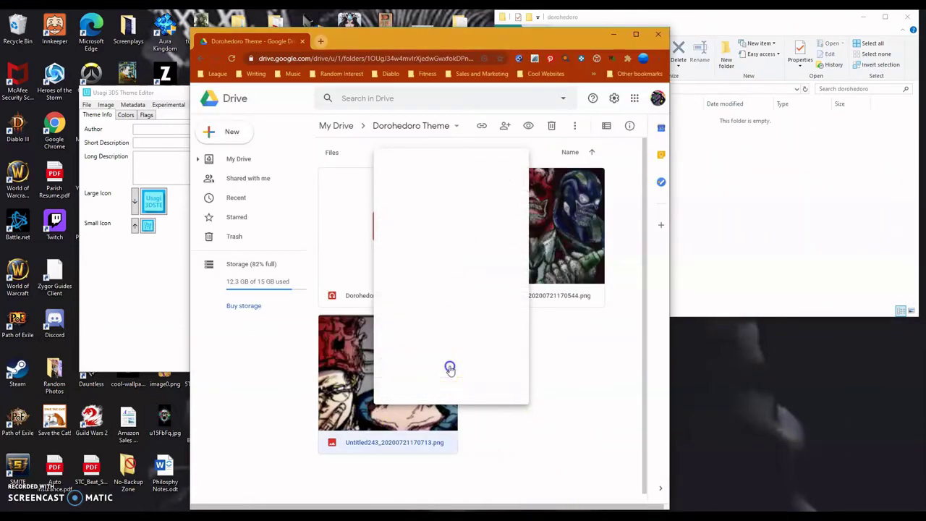
right_click(546, 224)
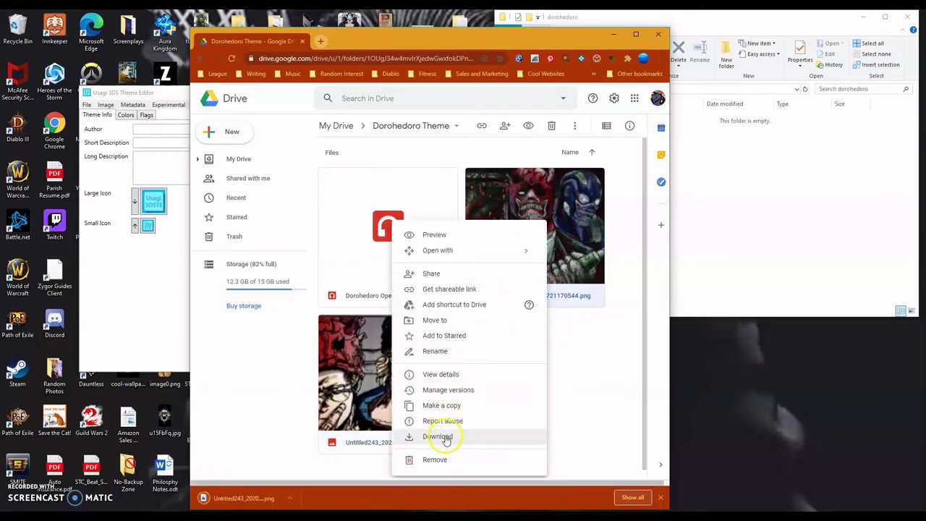
click(446, 438)
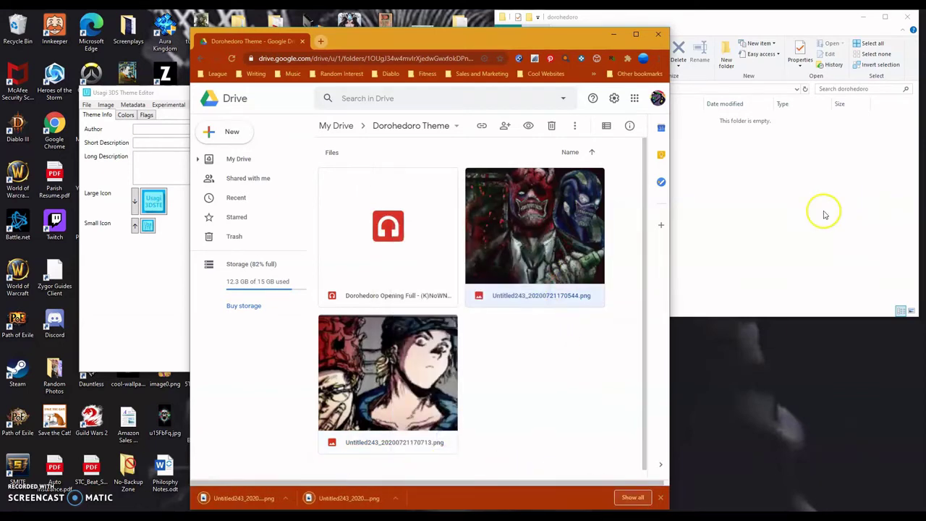
Step: Move the downloaded Untitled243_20200721170713.png and Untitled243_20200721170544.png from Chrome into the dorohedoro folder in File Explorer
drag(358, 501, 684, 232)
drag(788, 194, 788, 194)
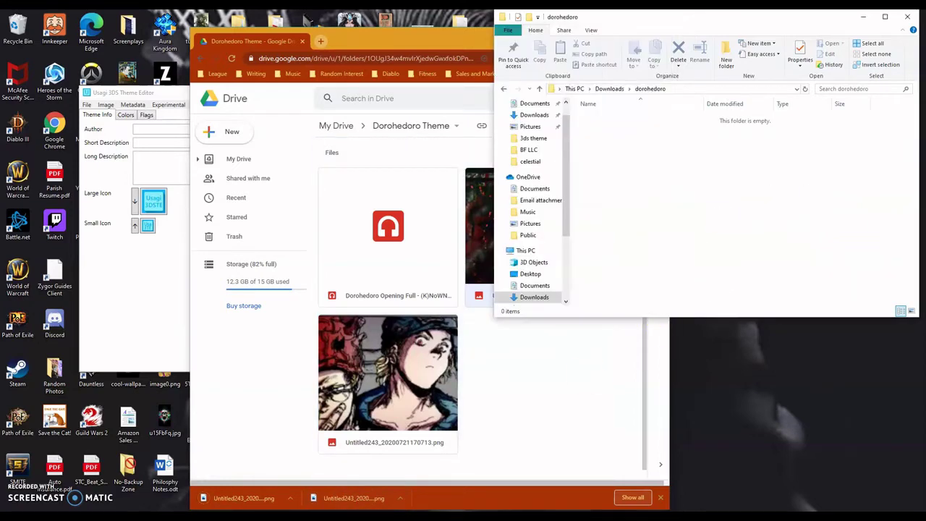
click(238, 499)
drag(238, 499, 778, 225)
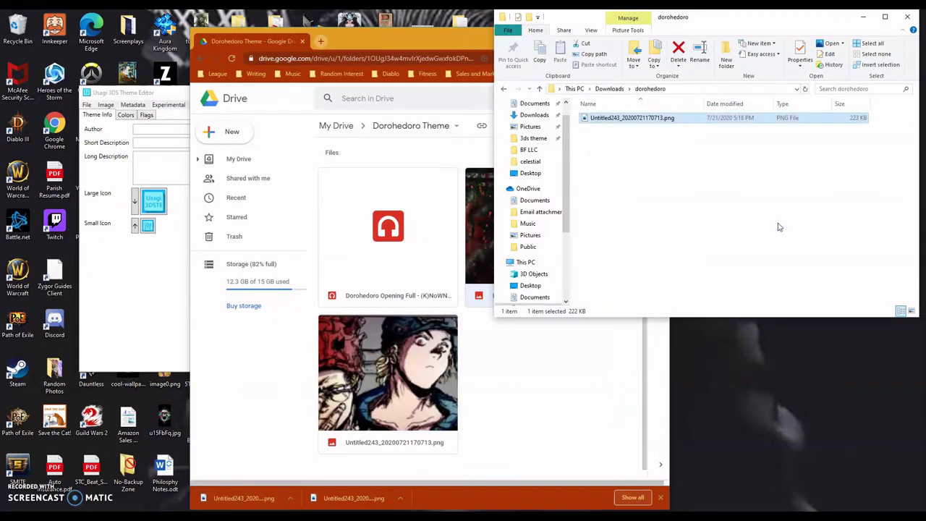
click(637, 407)
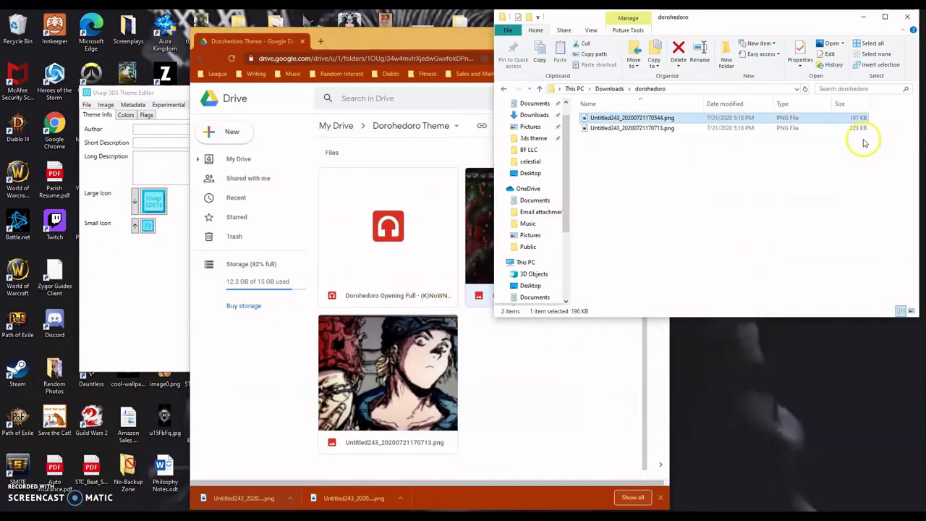
click(138, 289)
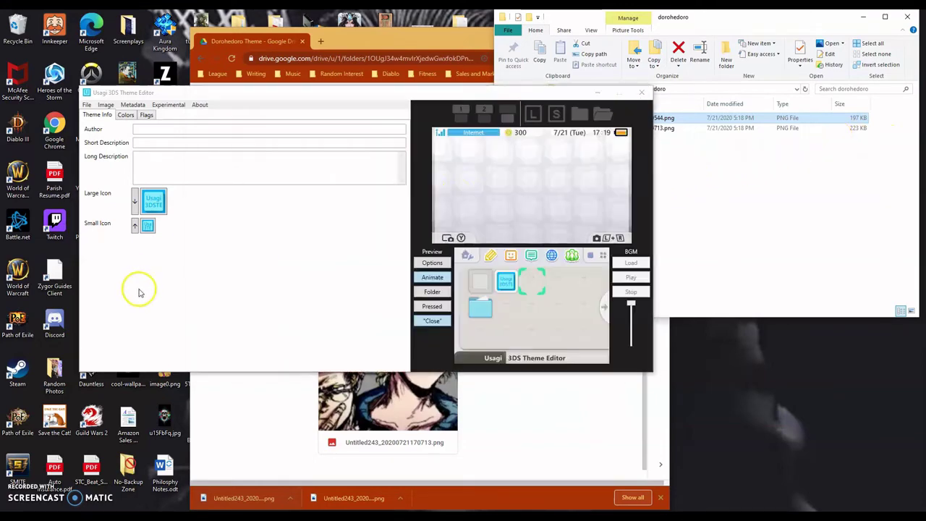
click(771, 190)
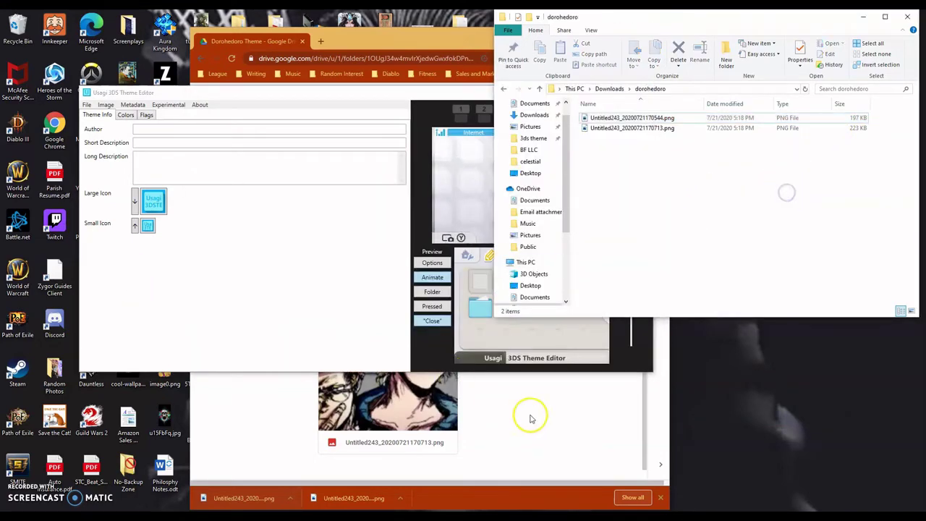
Step: Download the Dorohedoro Opening Full MP3 from Google Drive, put it in the dorohedoro folder, and minimize Chrome
click(575, 378)
right_click(397, 271)
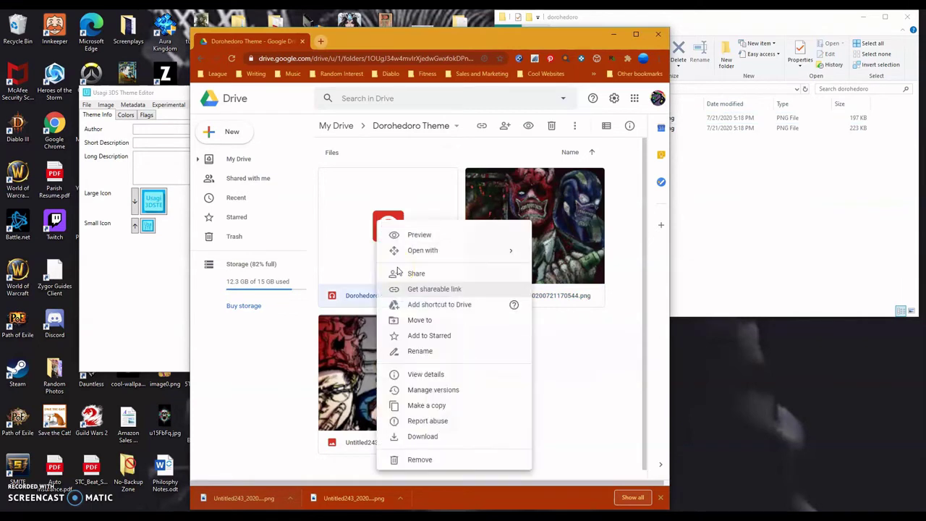
click(423, 436)
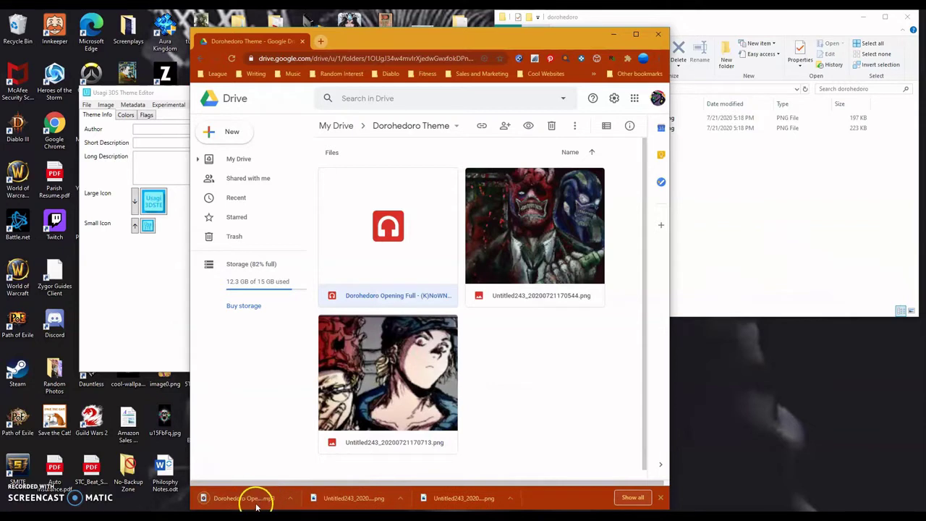
click(796, 273)
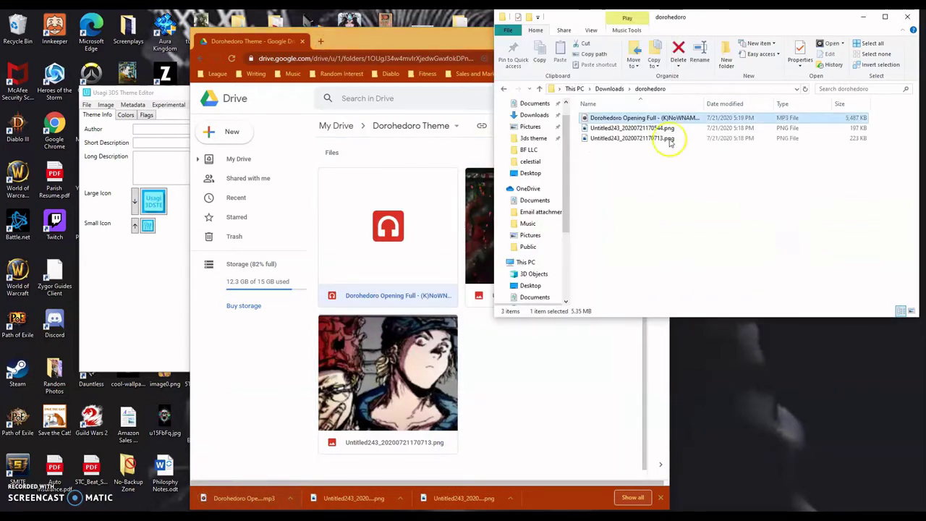
click(411, 44)
click(623, 36)
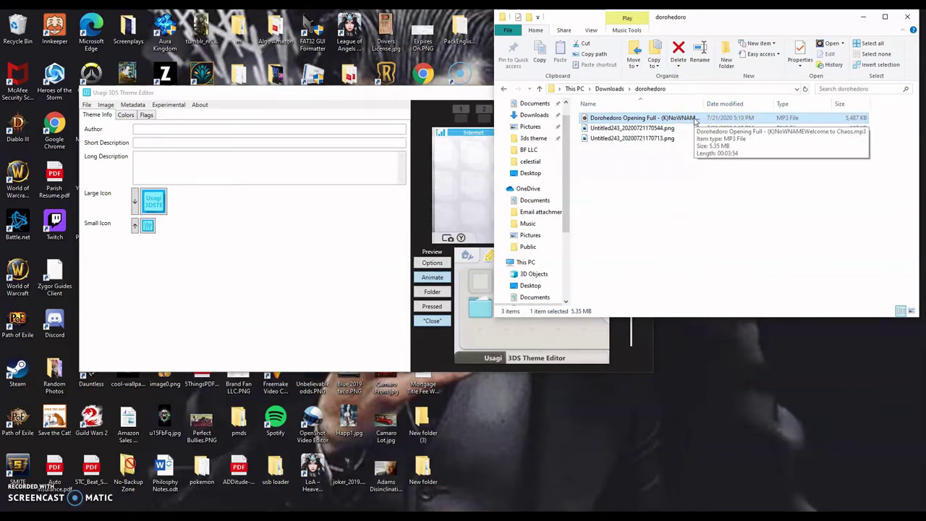
Step: Launch Audacity and open Dorohedoro Opening Full - (K)NoWNAMEWelcome to Chaos.mp3 from Downloads
click(281, 516)
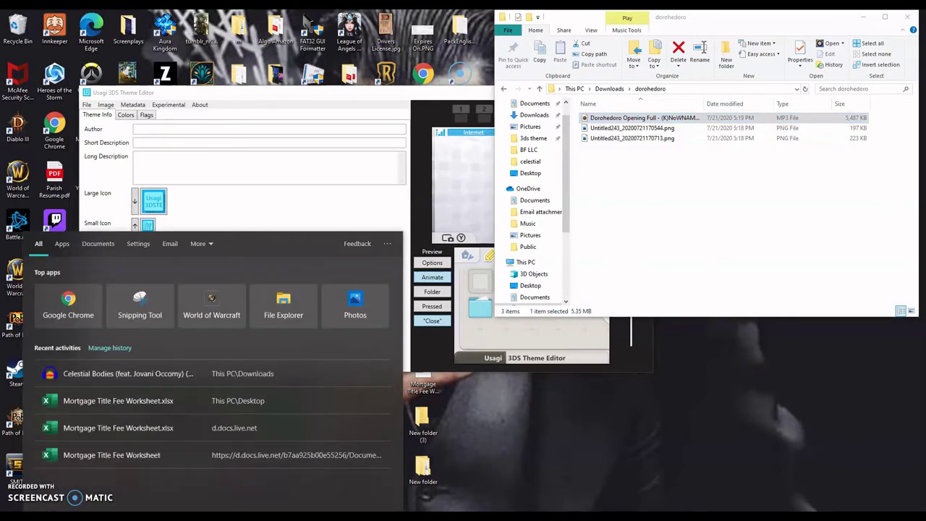
key(Escape)
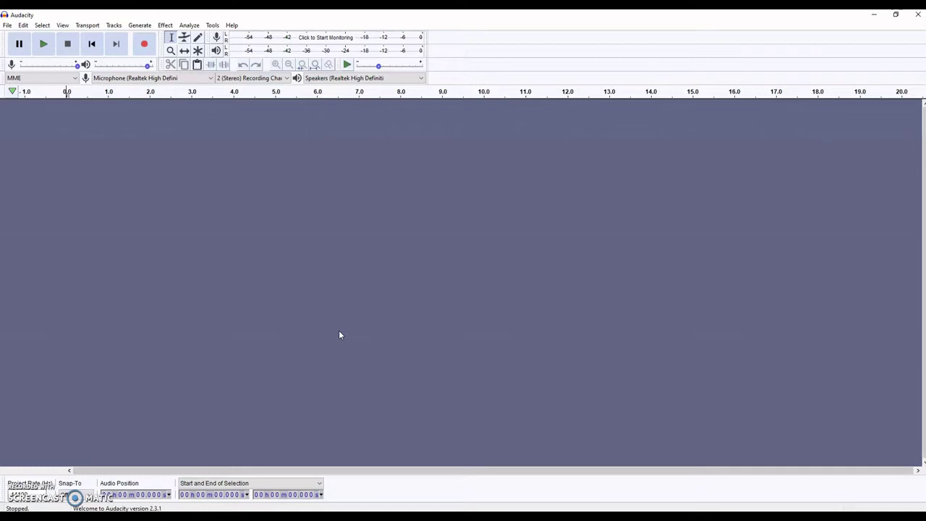
click(9, 26)
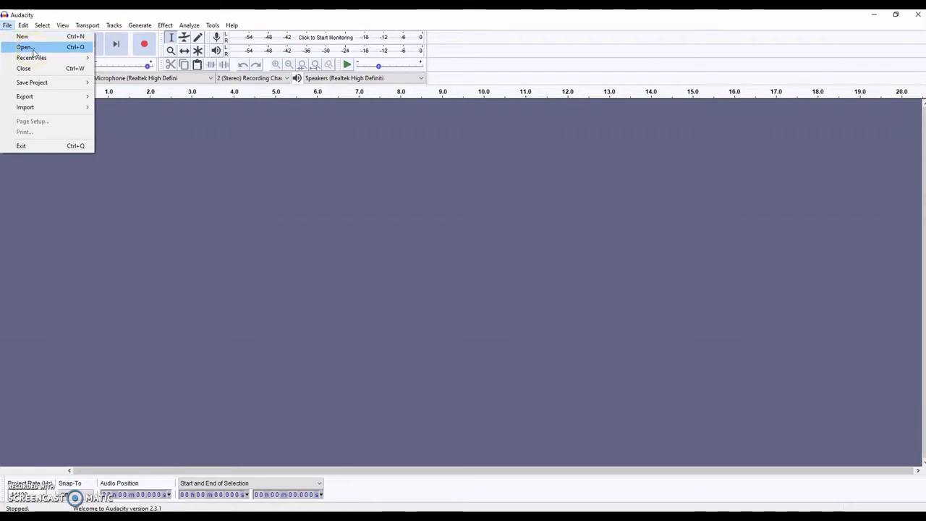
click(25, 47)
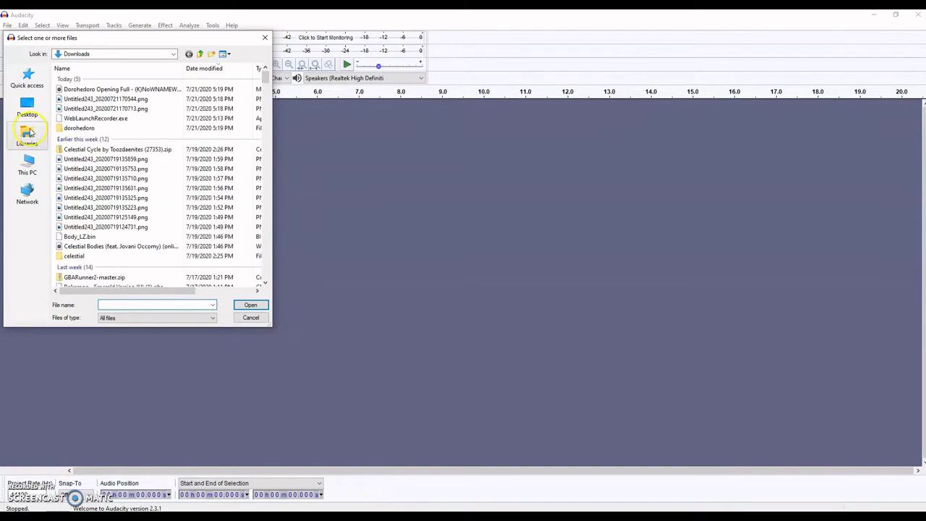
click(106, 89)
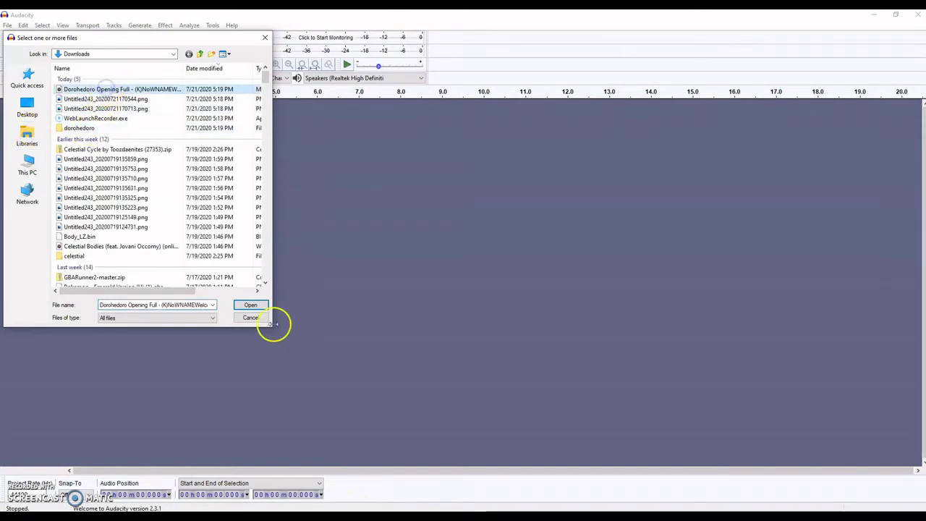
click(255, 305)
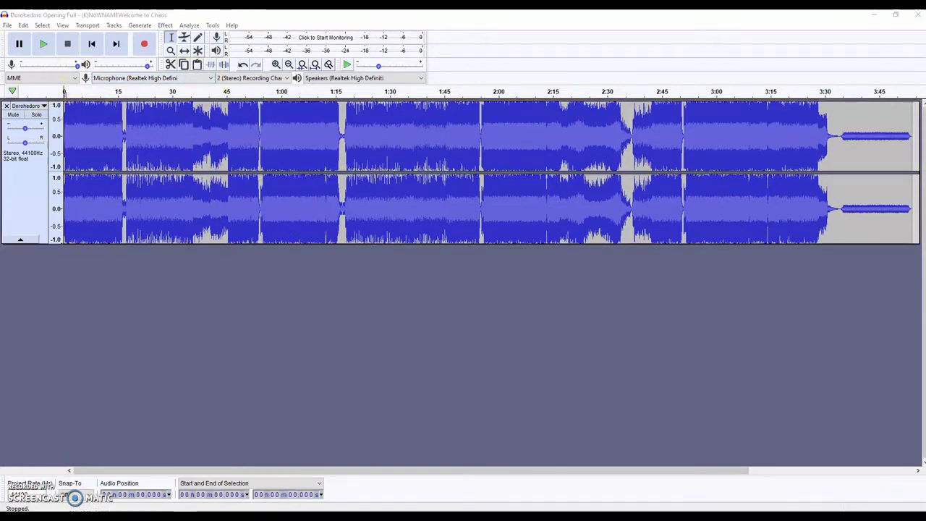
Step: Set the system speaker volume to 38 and sample the song from its start and from about 1:02
drag(847, 496, 828, 497)
click(696, 403)
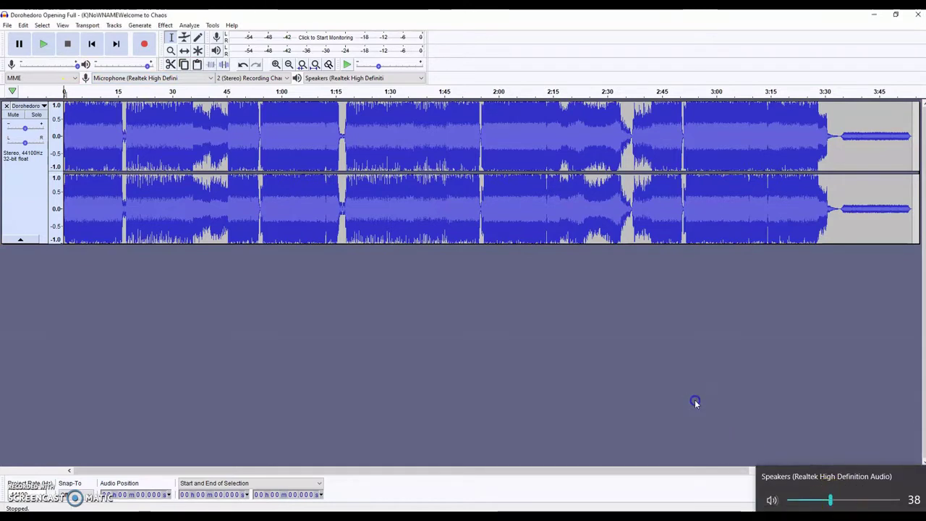
click(42, 44)
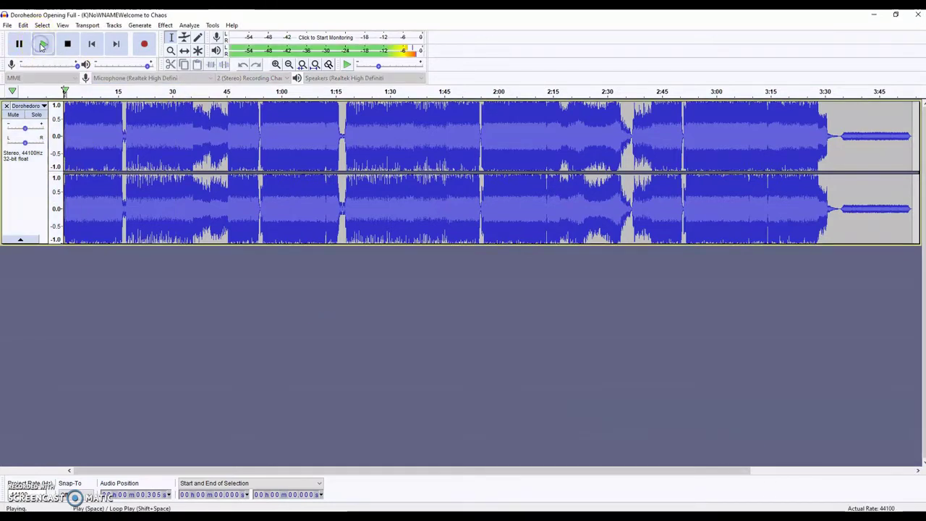
click(19, 44)
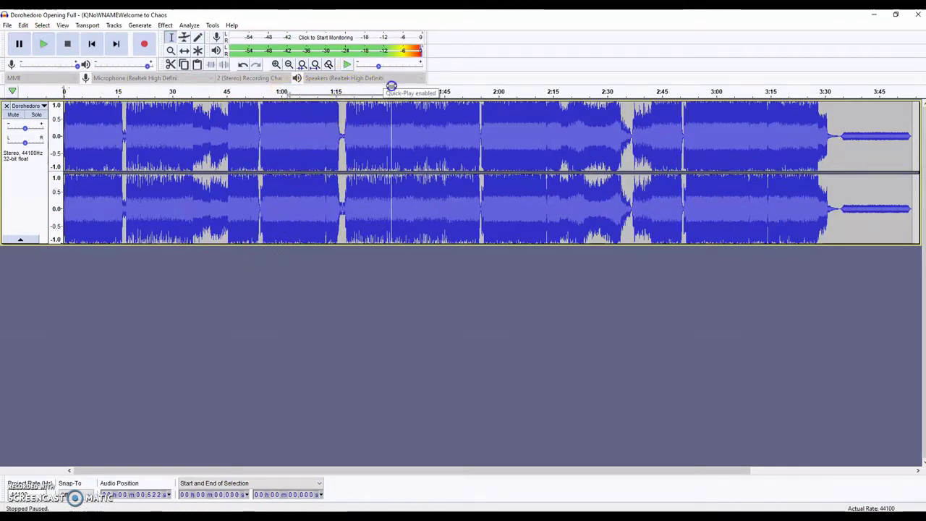
click(292, 89)
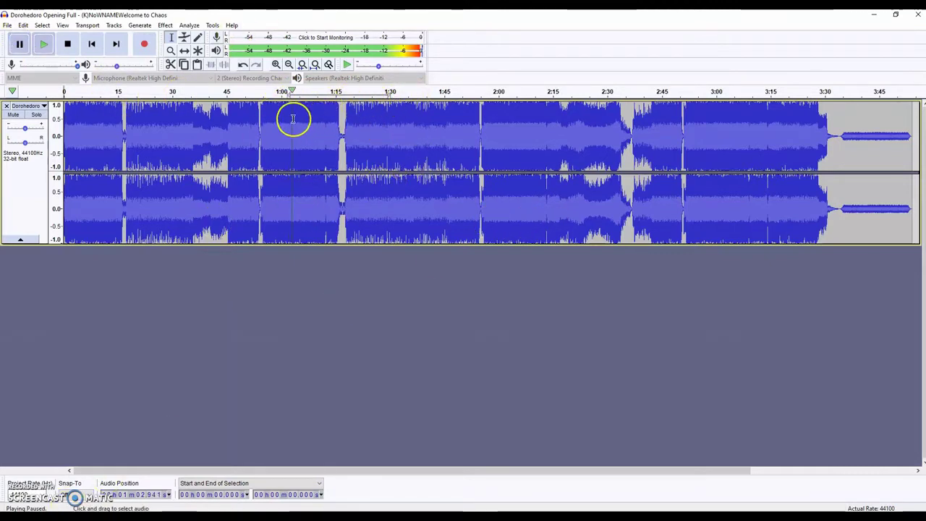
Step: Select the audio from about 1:48 to 3:39, try cutting it, and undo the cut
click(171, 64)
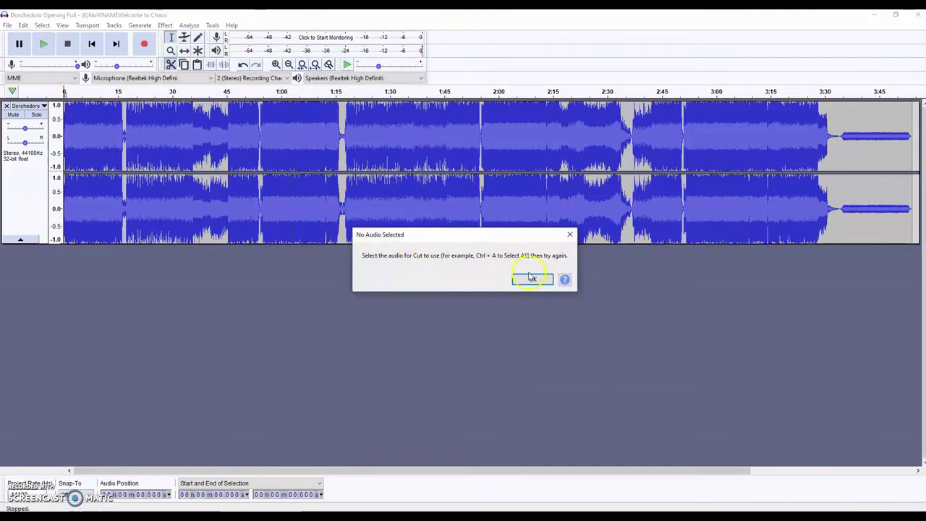
click(530, 280)
drag(458, 116, 853, 145)
click(170, 63)
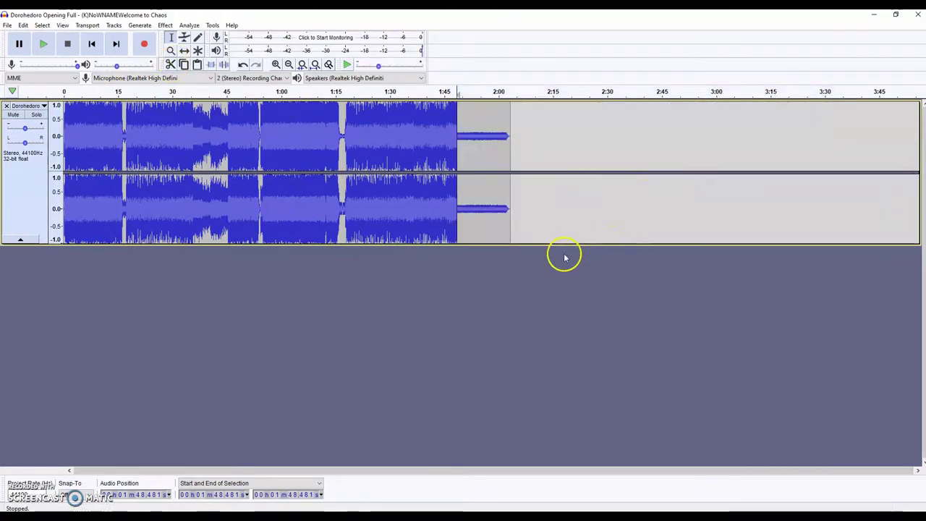
key(ctrl+z)
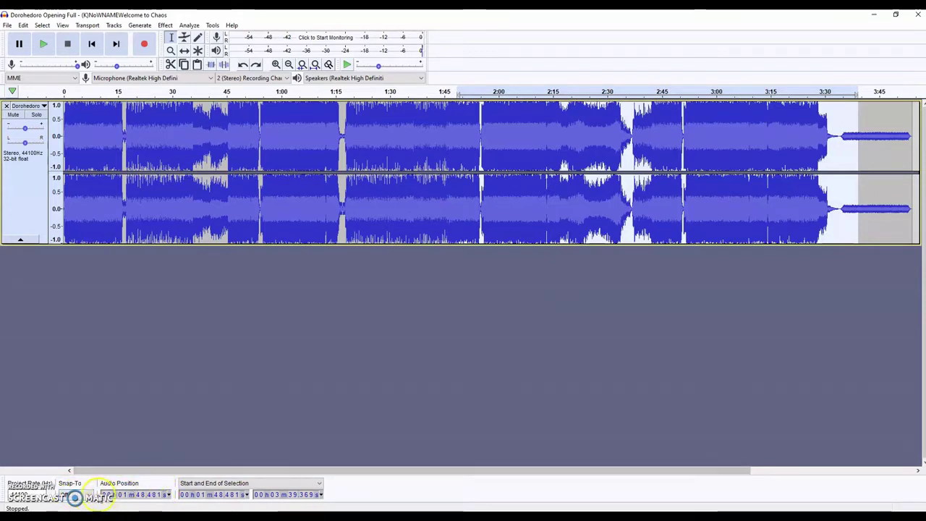
Step: Check the available project rates and sample the song's playback at several points between about 0:57 and 1:28
click(43, 497)
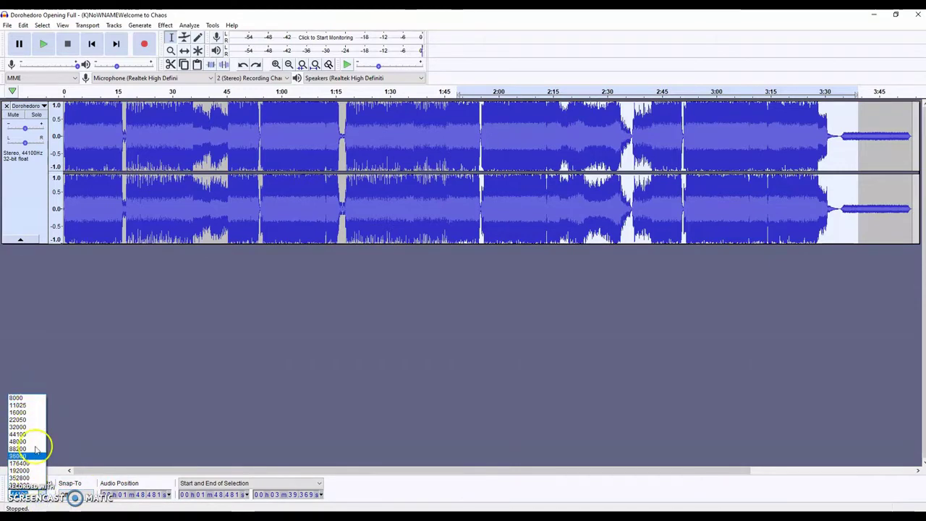
click(44, 499)
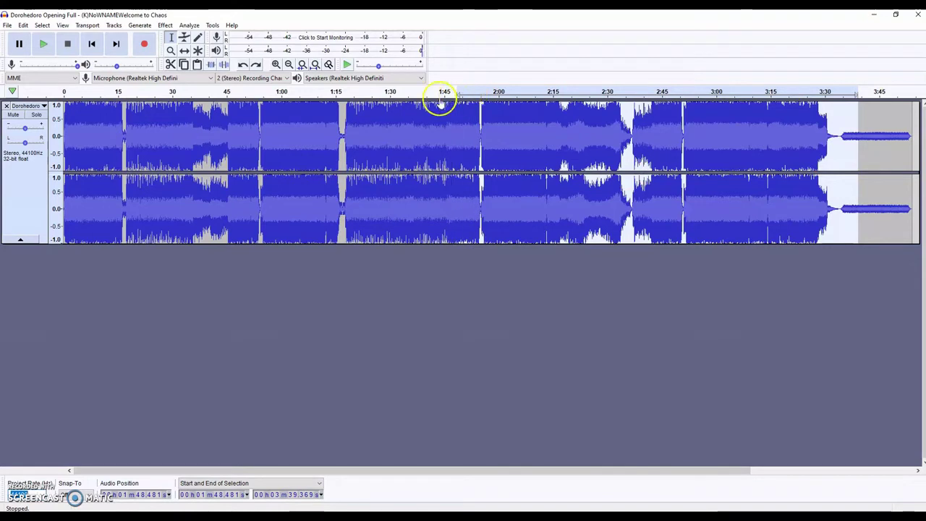
click(380, 92)
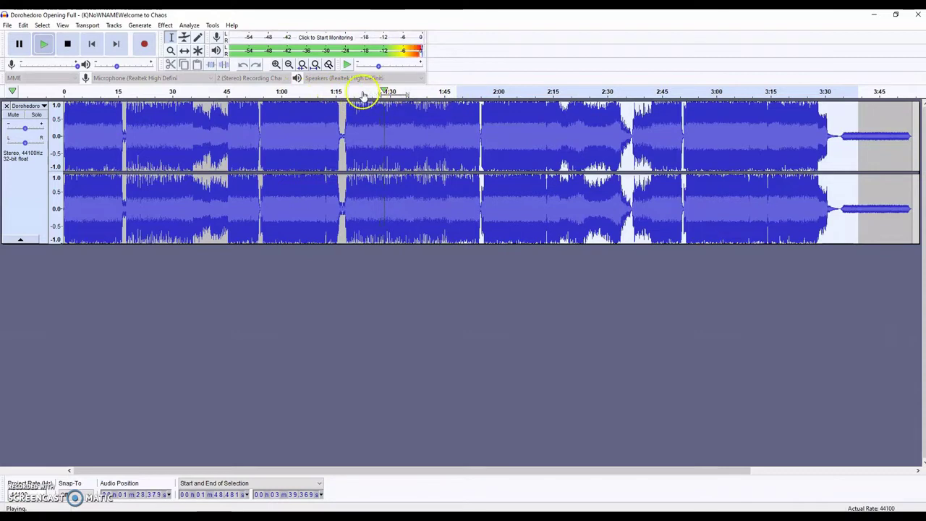
click(266, 92)
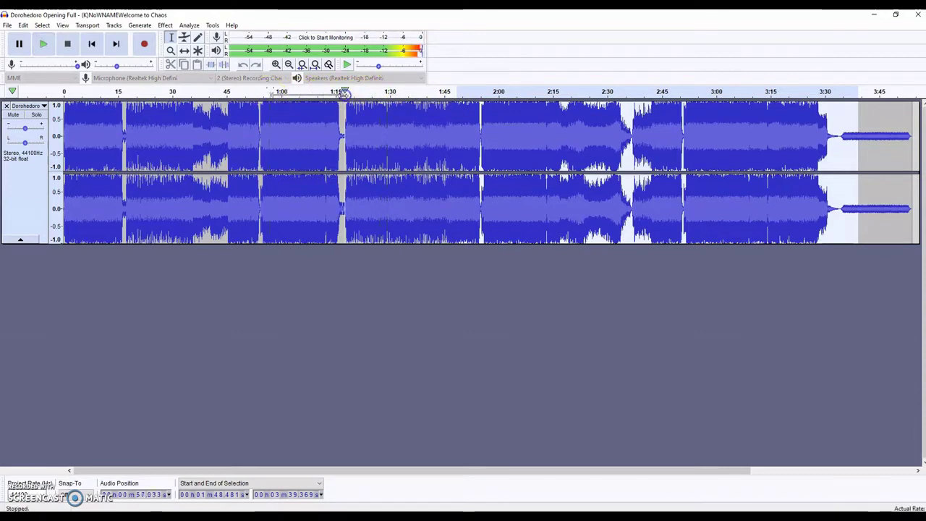
Step: Lock a play region from about 0:51 to 1:15 and cut the selected audio from about 1:48 to 3:39
click(249, 92)
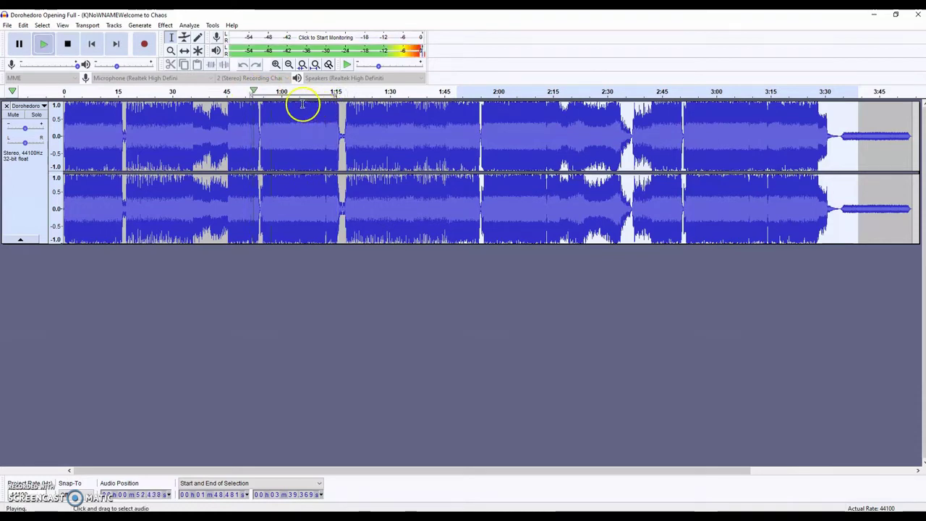
right_click(278, 94)
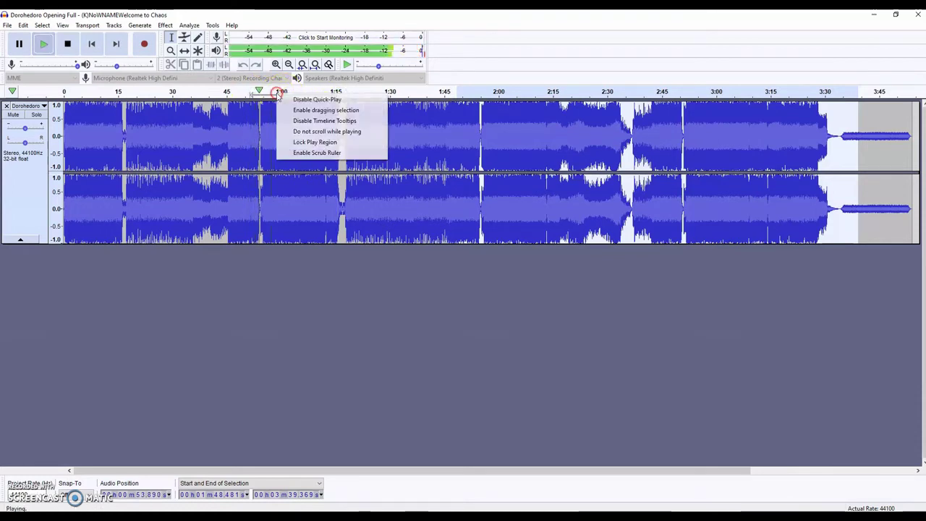
click(315, 142)
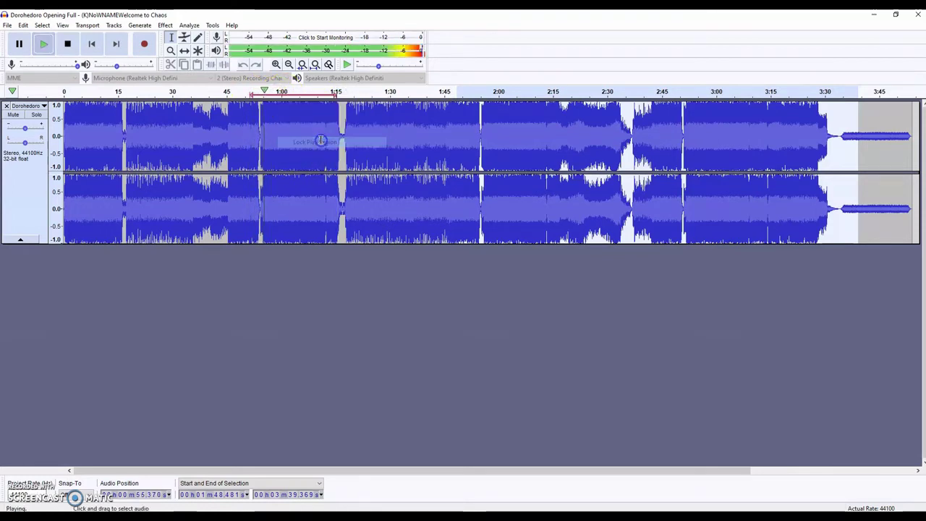
click(26, 44)
click(170, 67)
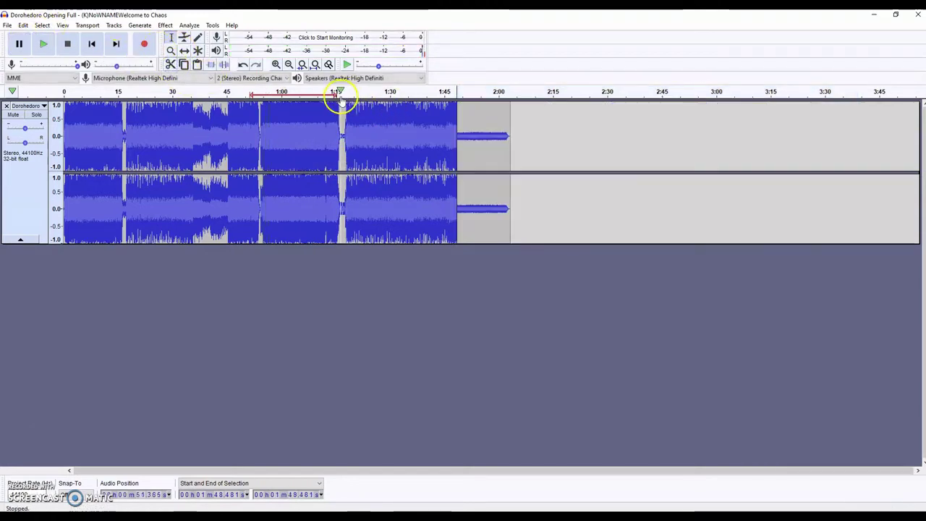
Step: Pause playback and cut the audio from about 1:16 to 1:50
click(335, 92)
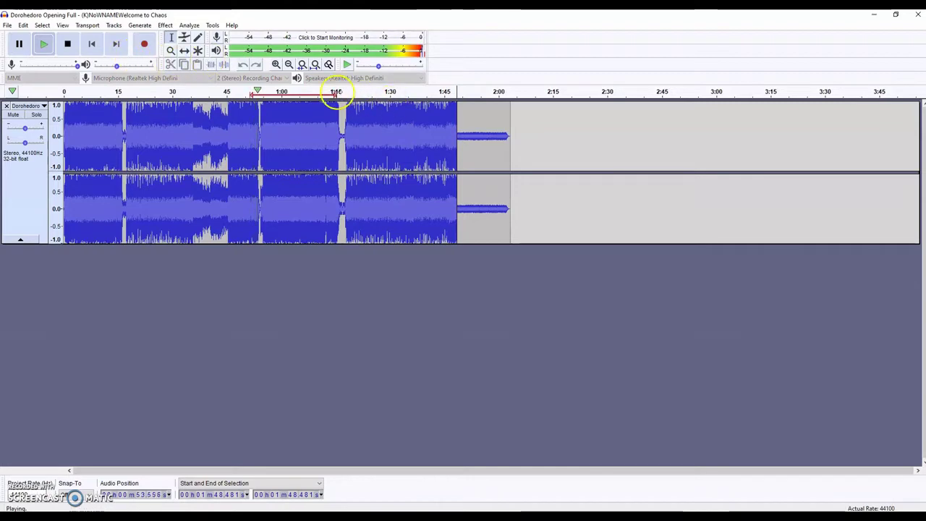
drag(340, 113, 463, 119)
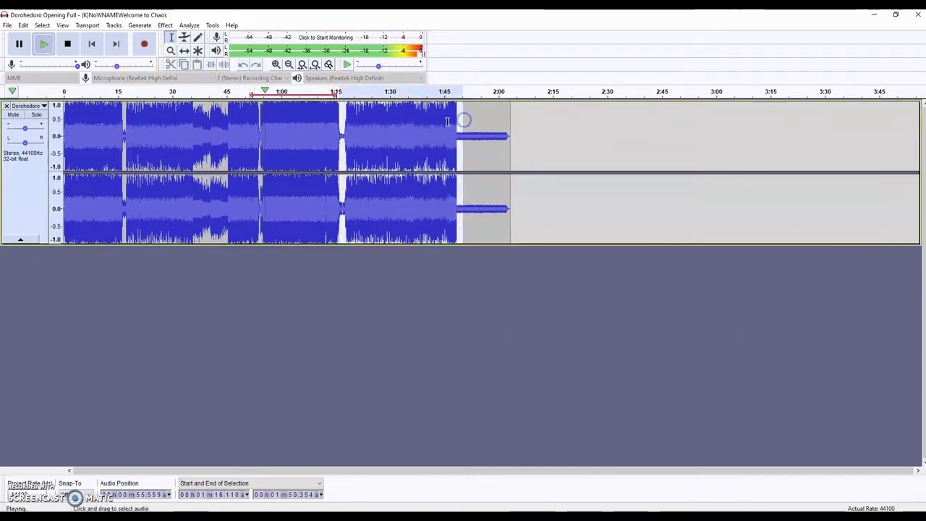
click(18, 43)
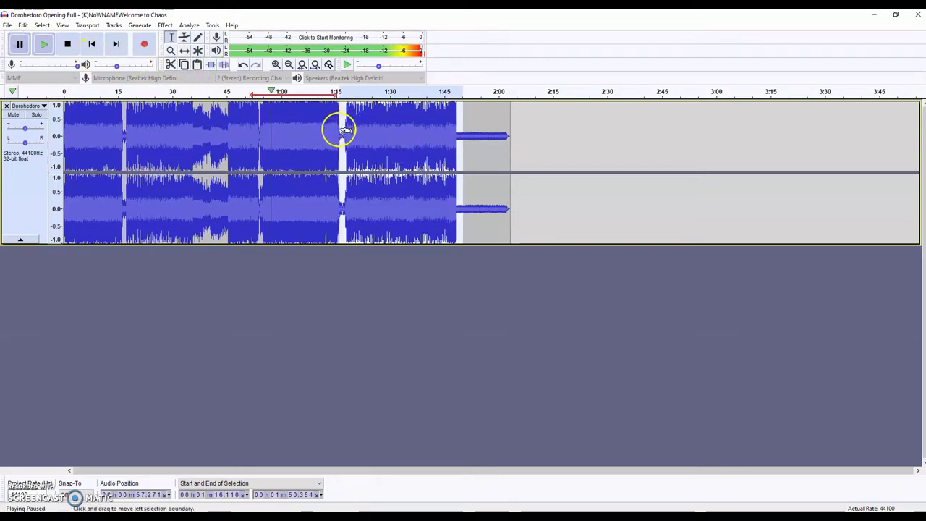
mouse_move(345, 131)
mouse_down()
mouse_move(390, 137)
mouse_move(345, 139)
mouse_up()
click(171, 63)
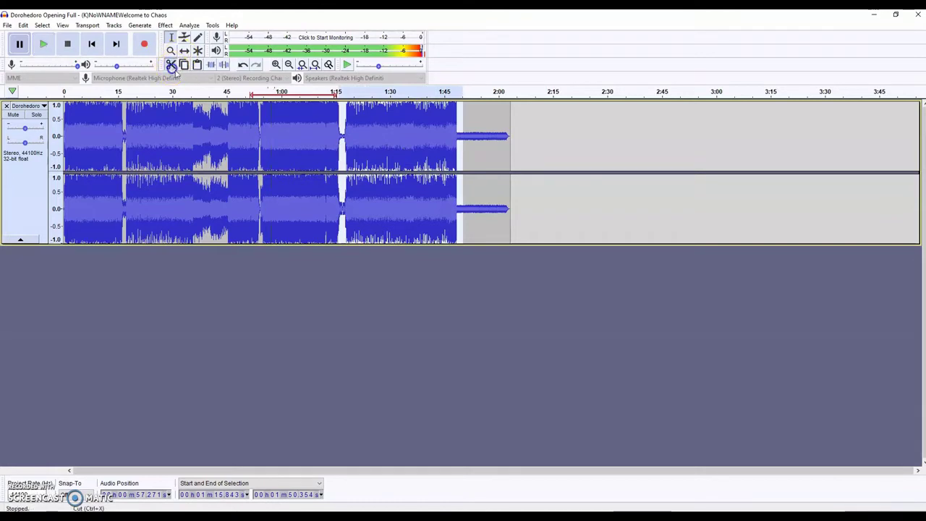
Step: Cut all the remaining audio after about 1:15 in two passes, including the quiet tail
drag(475, 148, 340, 155)
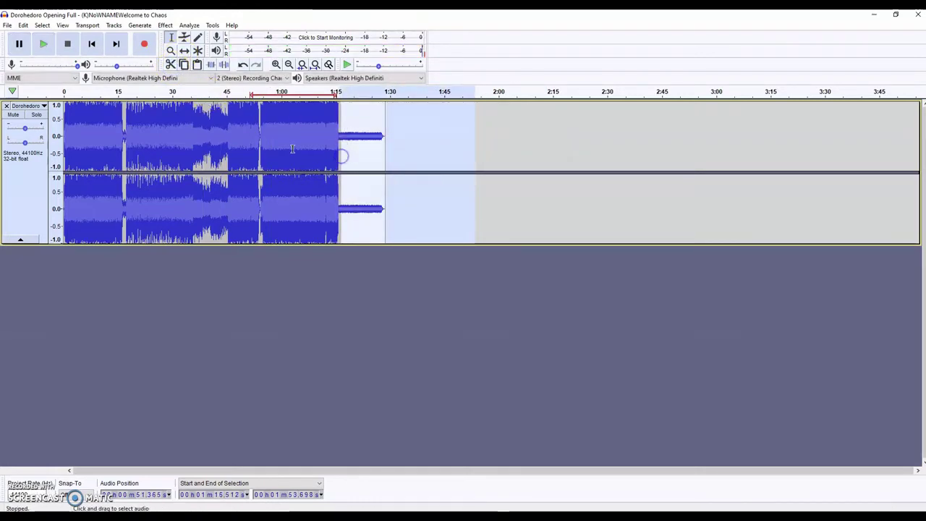
click(170, 63)
drag(401, 148, 340, 154)
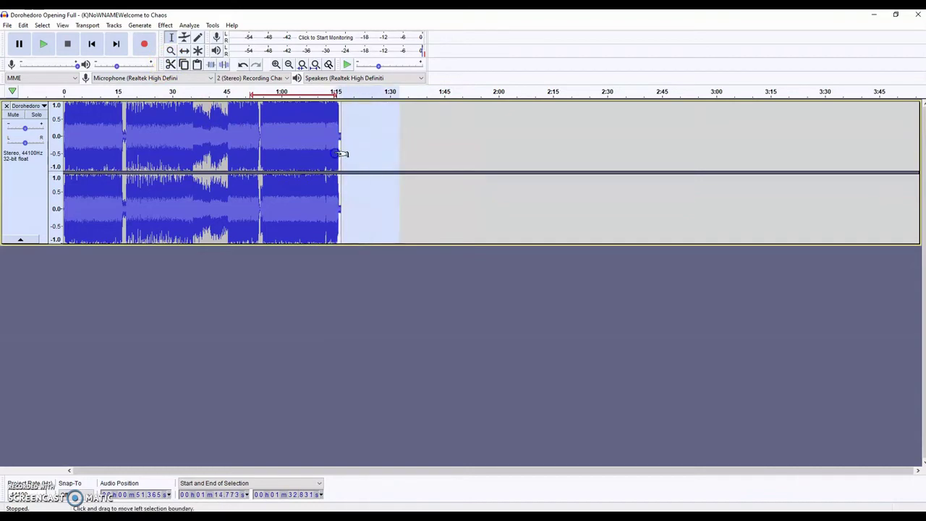
click(171, 64)
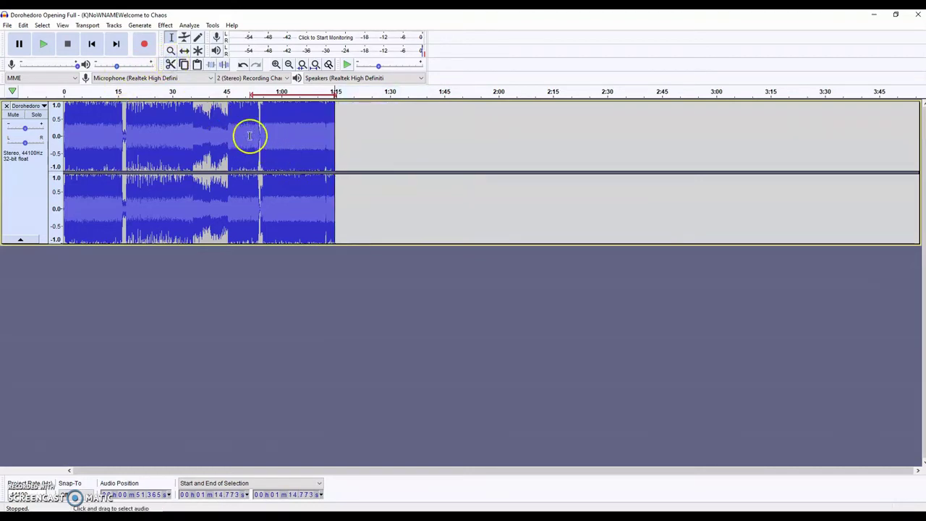
Step: Cut the audio from about 0:03 to 0:51 so only the chosen section follows the short opening
drag(248, 108, 73, 124)
click(171, 63)
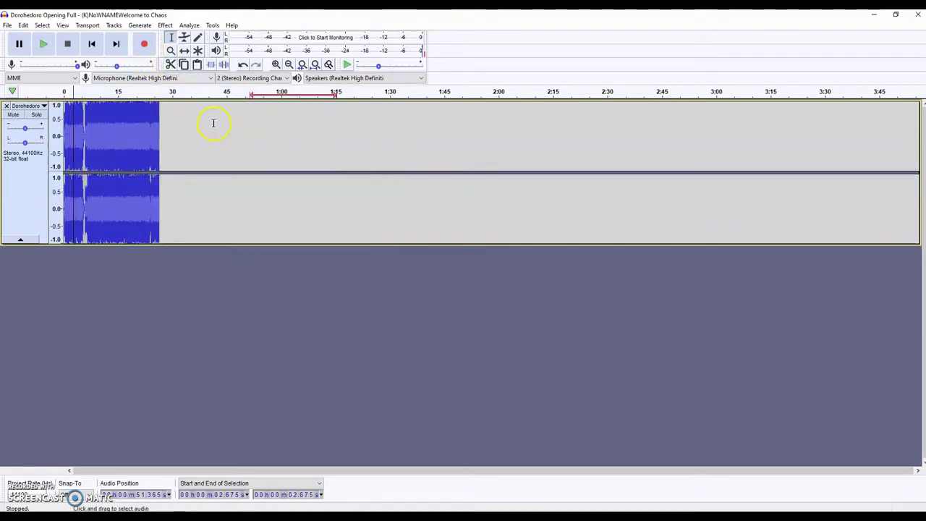
click(171, 64)
click(570, 235)
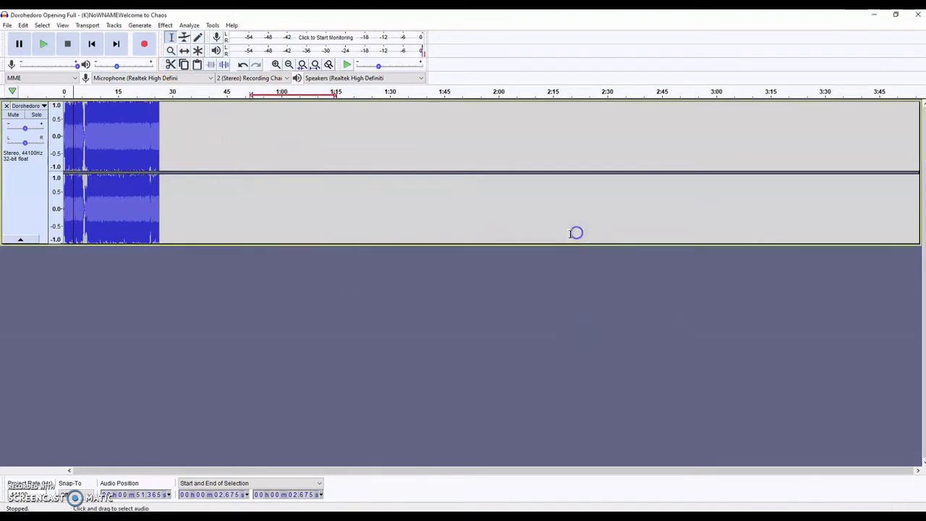
Step: Disable Quick-Play on the timeline and unlock the play region
right_click(262, 93)
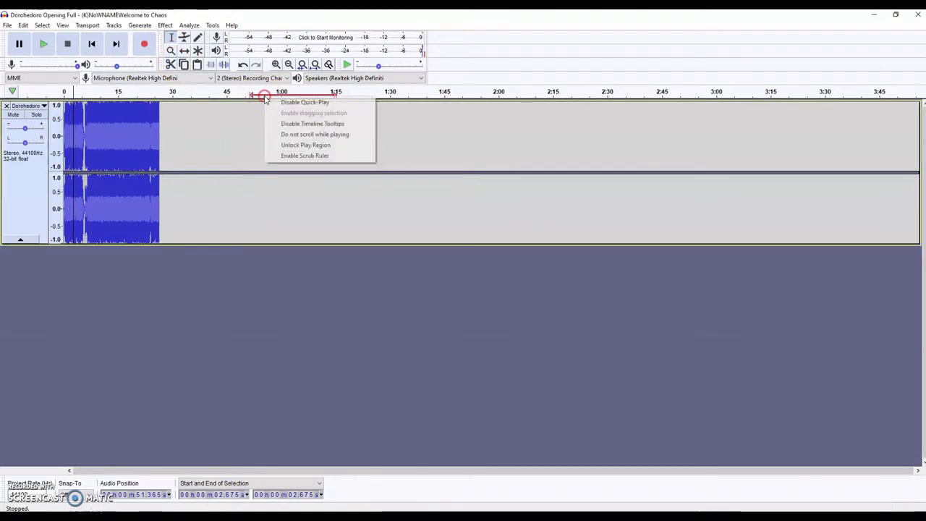
click(314, 105)
right_click(284, 95)
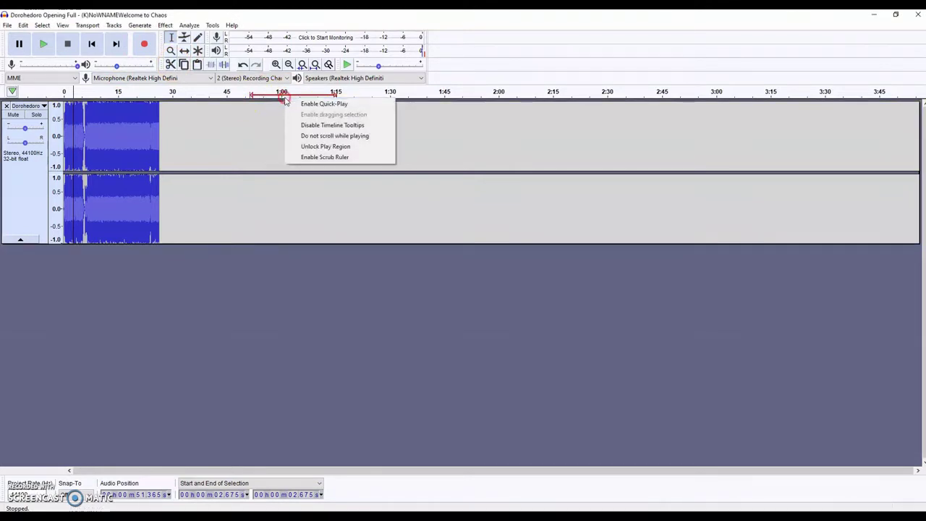
click(325, 147)
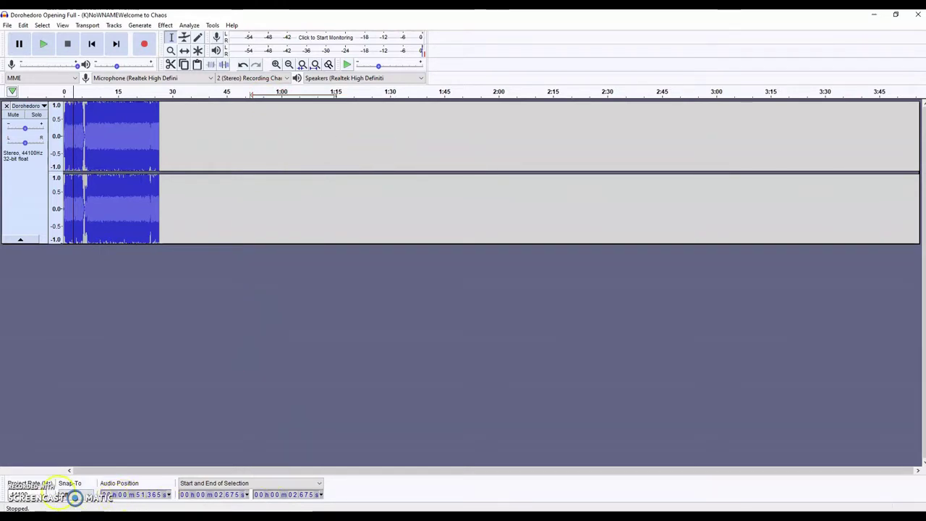
Step: Choose a different project rate and start exporting the trimmed song as WAV
click(45, 495)
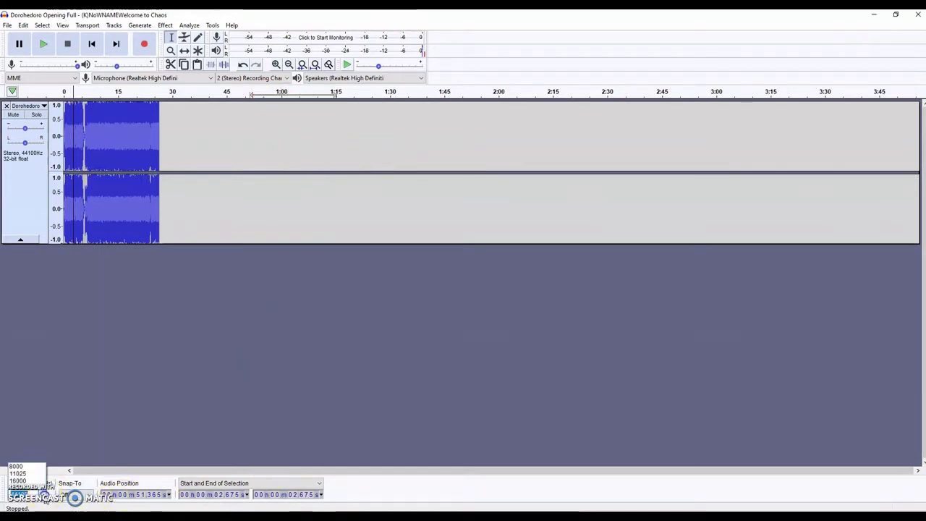
click(219, 414)
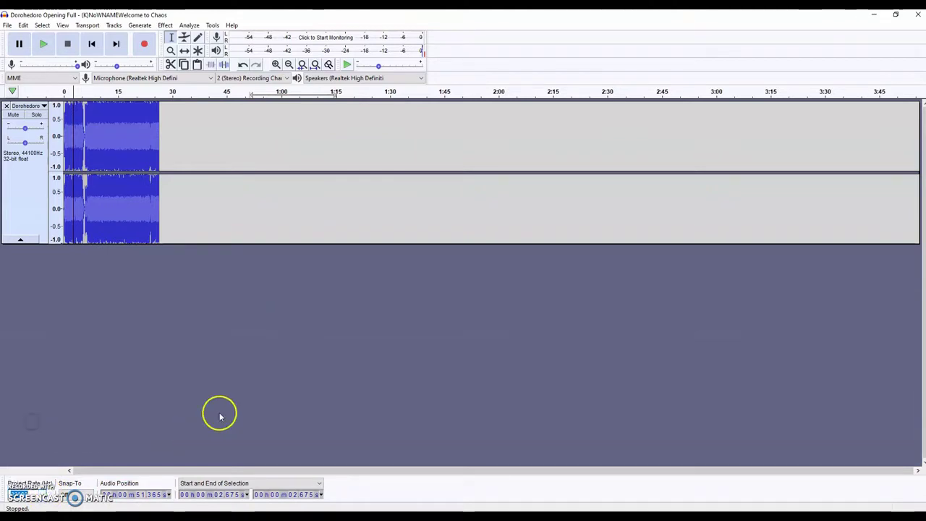
click(6, 25)
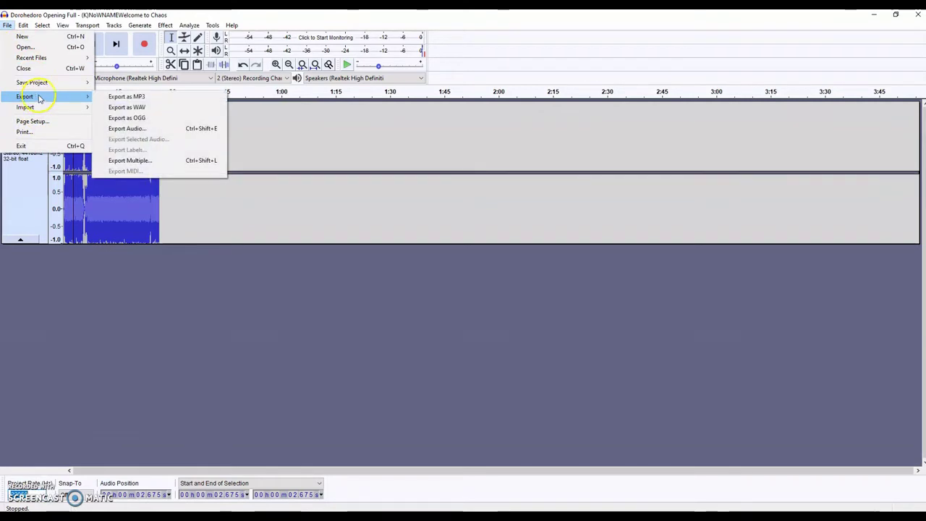
mouse_move(79, 97)
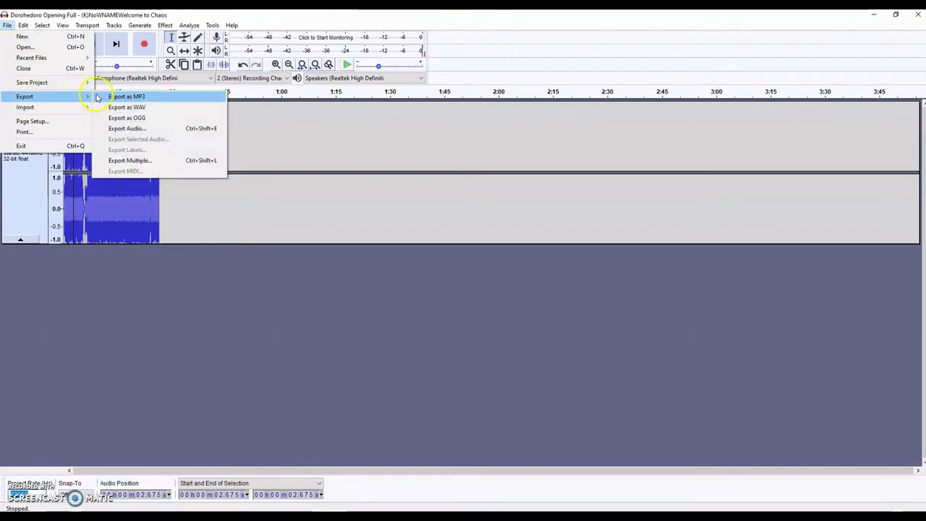
click(126, 107)
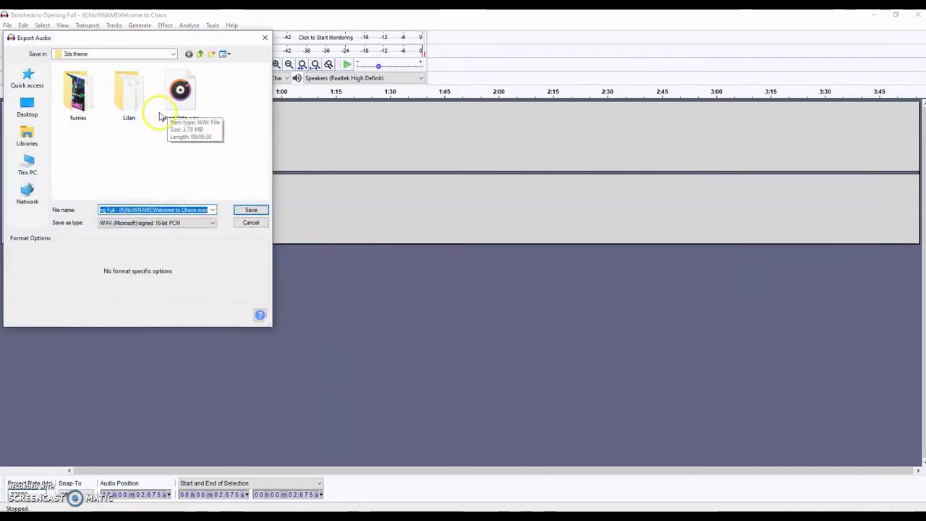
Step: Save the WAV export in the dorohedoro folder under Downloads with the suggested file name, accepting the default metadata
click(31, 139)
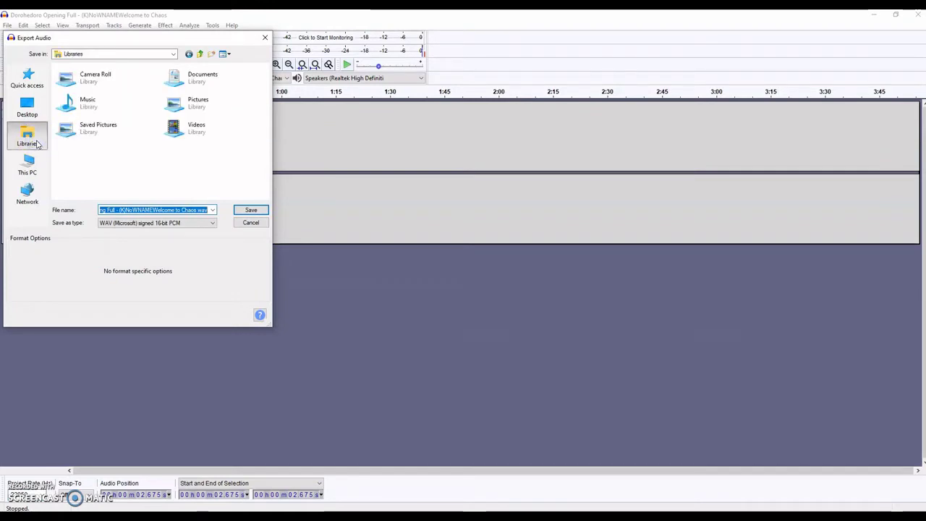
click(32, 110)
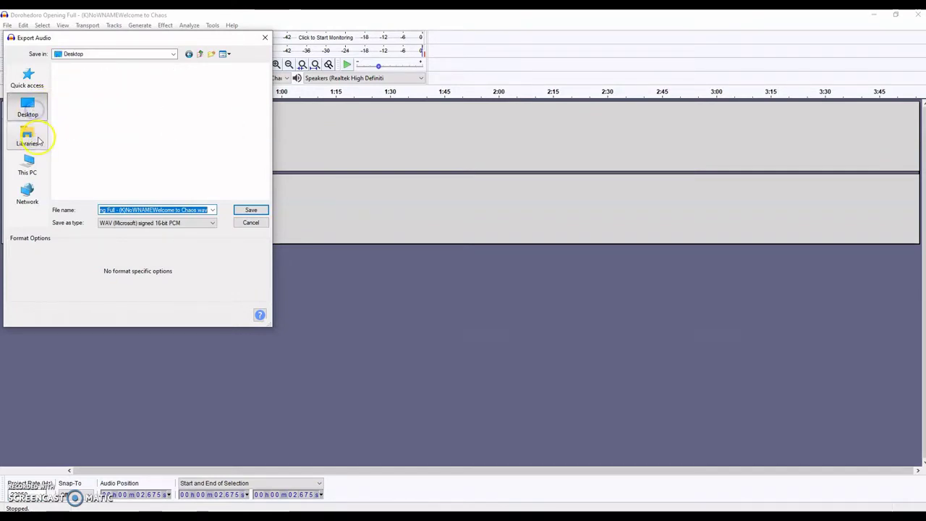
click(29, 136)
click(29, 165)
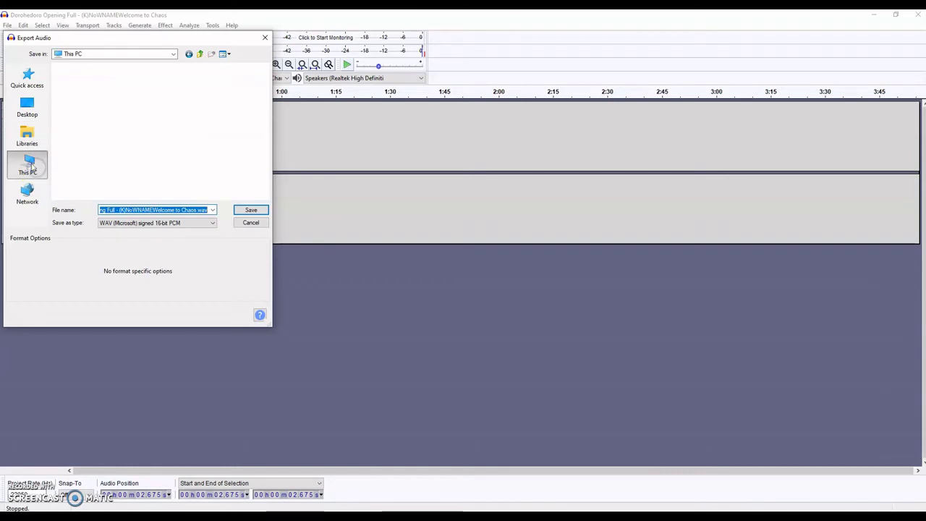
click(32, 142)
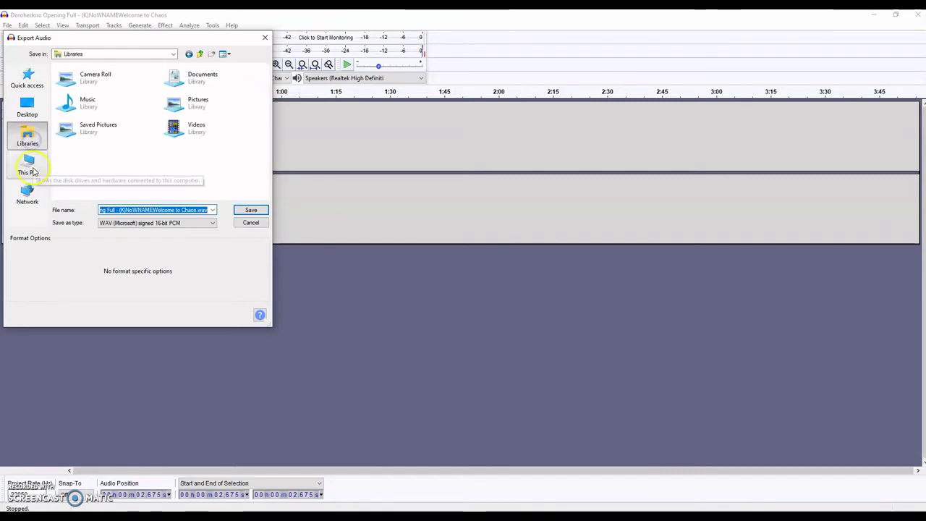
click(29, 165)
double_click(80, 166)
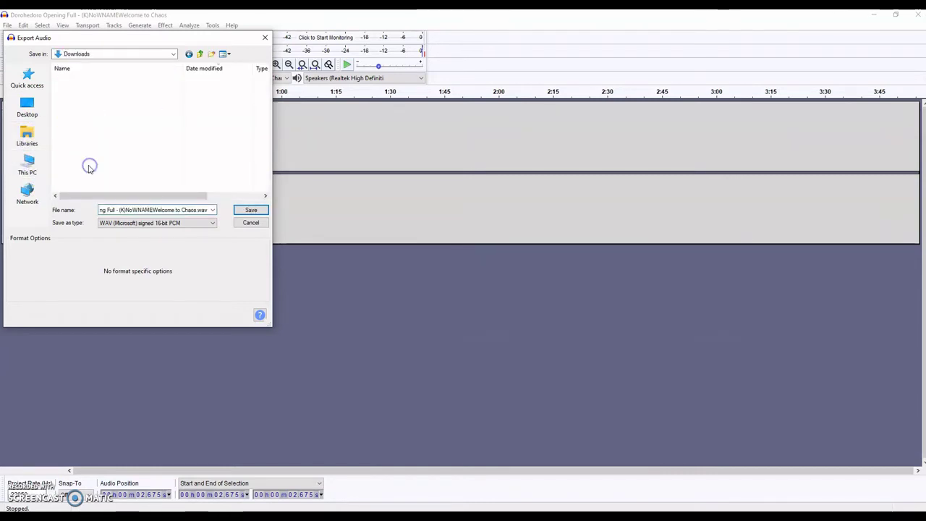
double_click(79, 89)
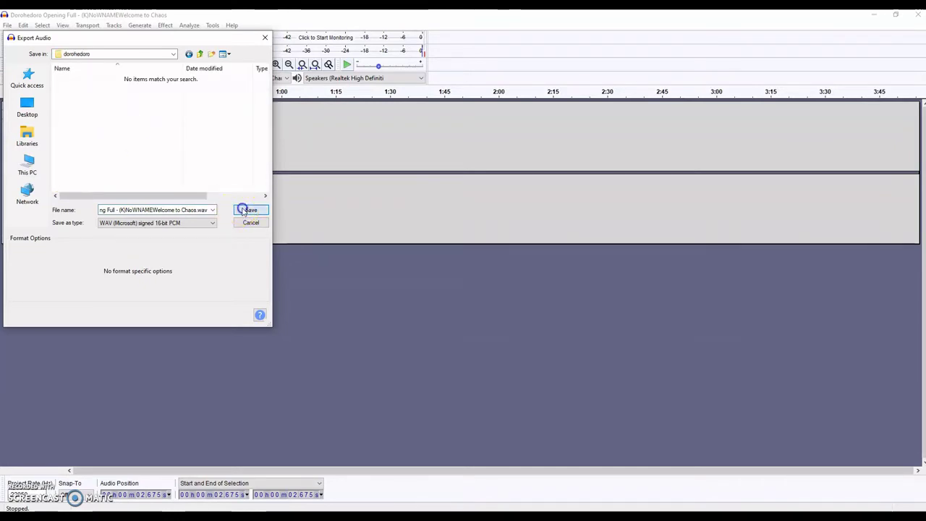
click(243, 211)
click(392, 412)
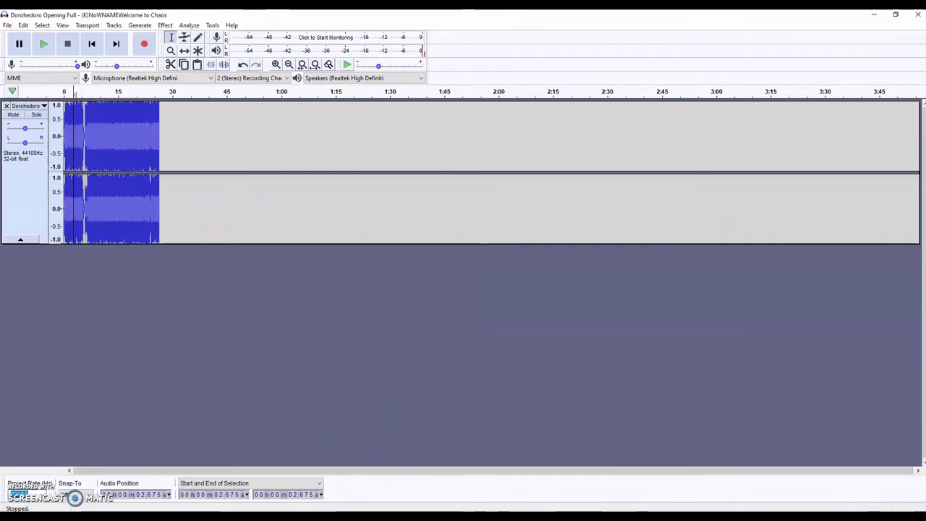
Step: Search Windows for "brstm", open the file location of BRSTM2BCSTM.exe, and go to the neighbouring BRSTM Converter folder
mouse_move(248, 517)
key(super+s)
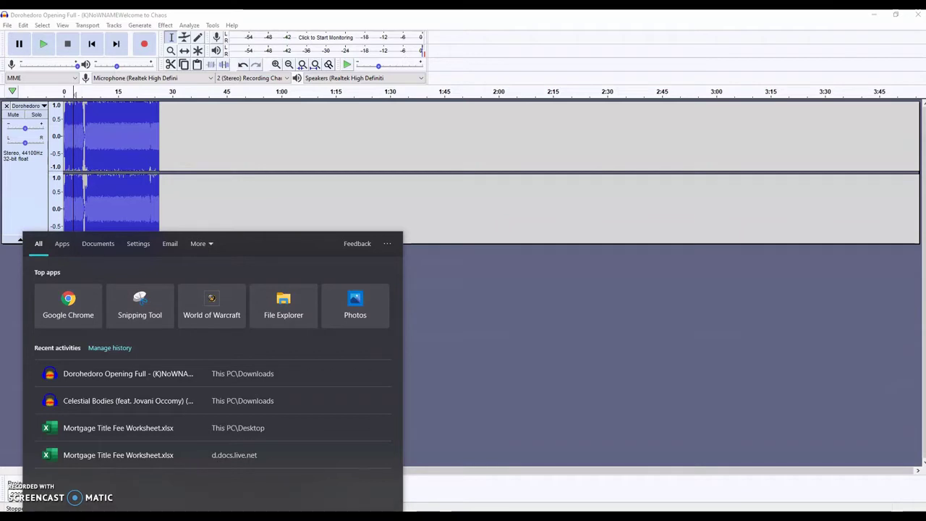
text(brstm)
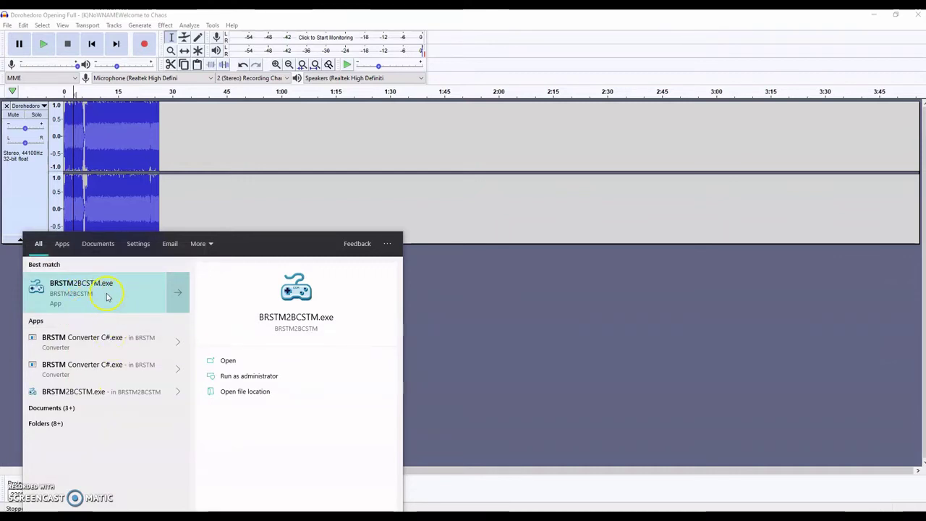
click(246, 391)
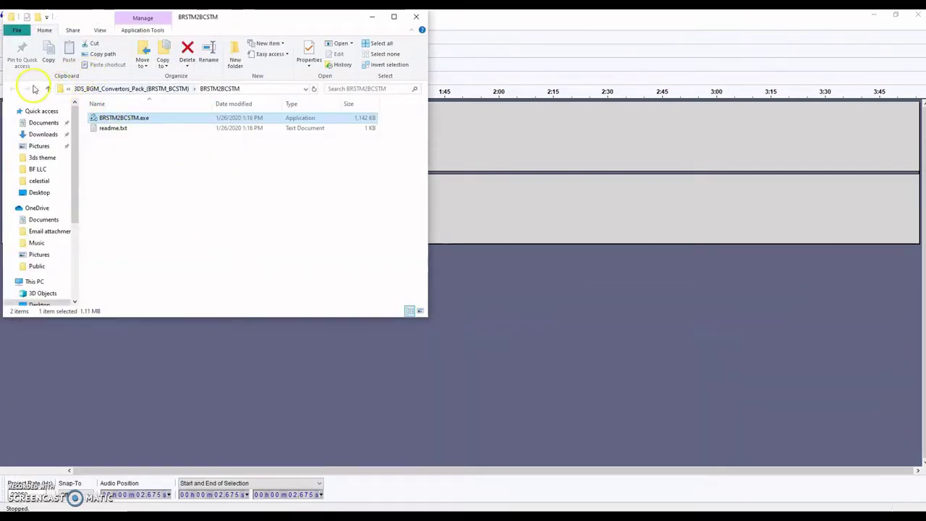
click(84, 89)
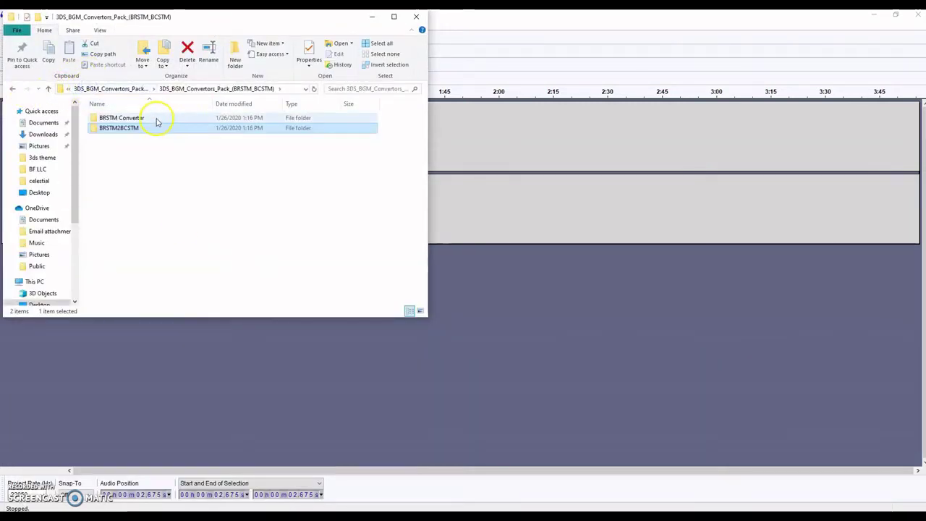
double_click(154, 119)
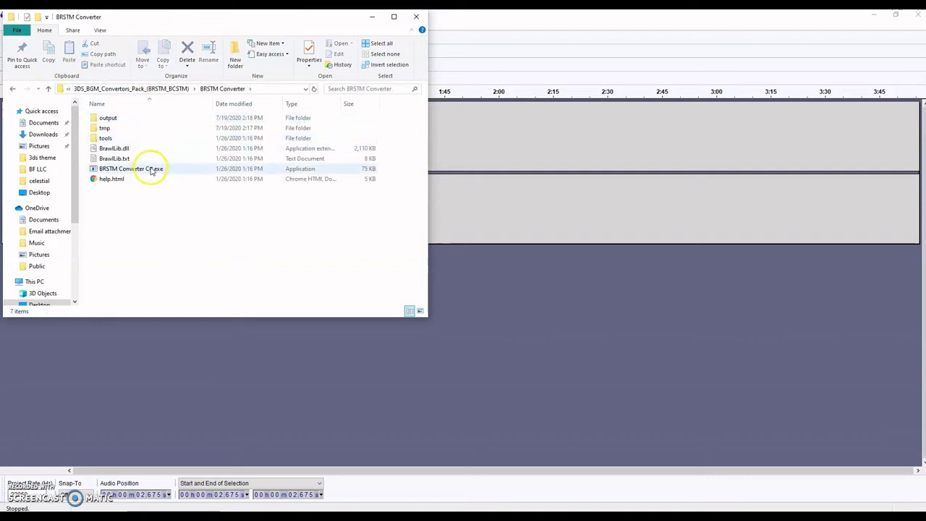
Step: Delete ghostdata.brstm from the output folder and return to the BRSTM Converter folder
double_click(140, 118)
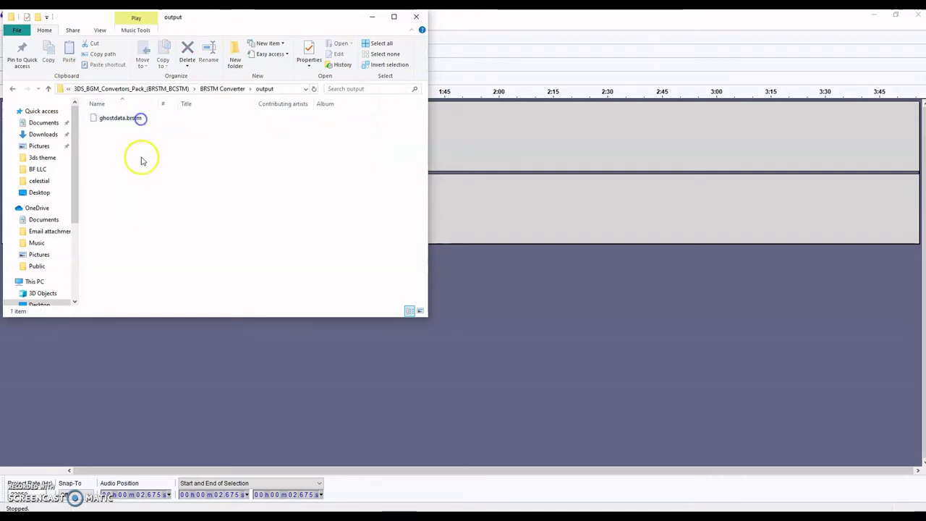
click(123, 118)
click(187, 51)
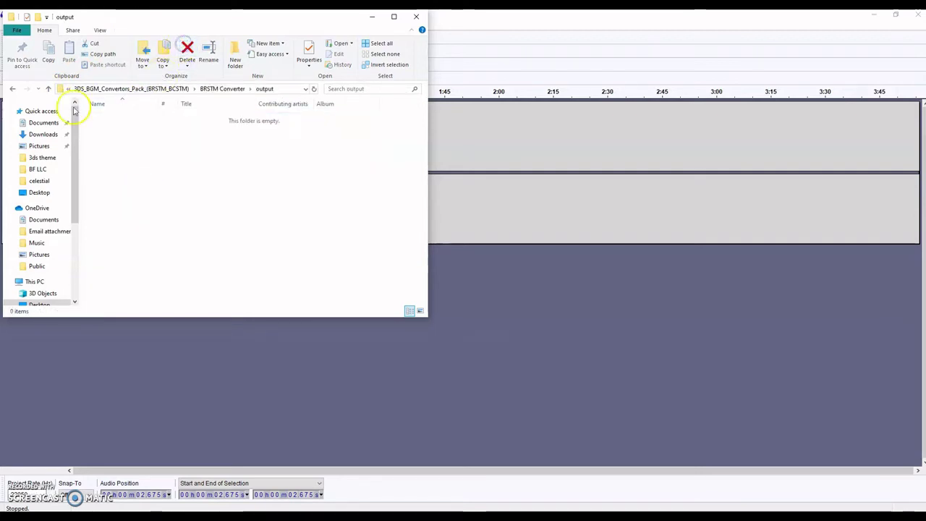
click(13, 89)
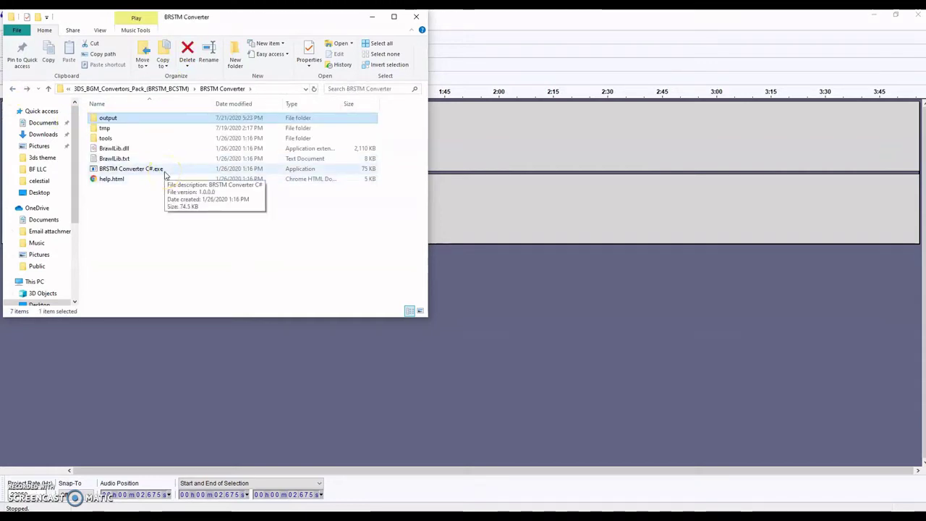
Step: Launch BRSTM Converter C#.exe and accept Loop start to end, 32000 samples/sec and BRSTM (Wii) output to reach the input file selection
click(165, 174)
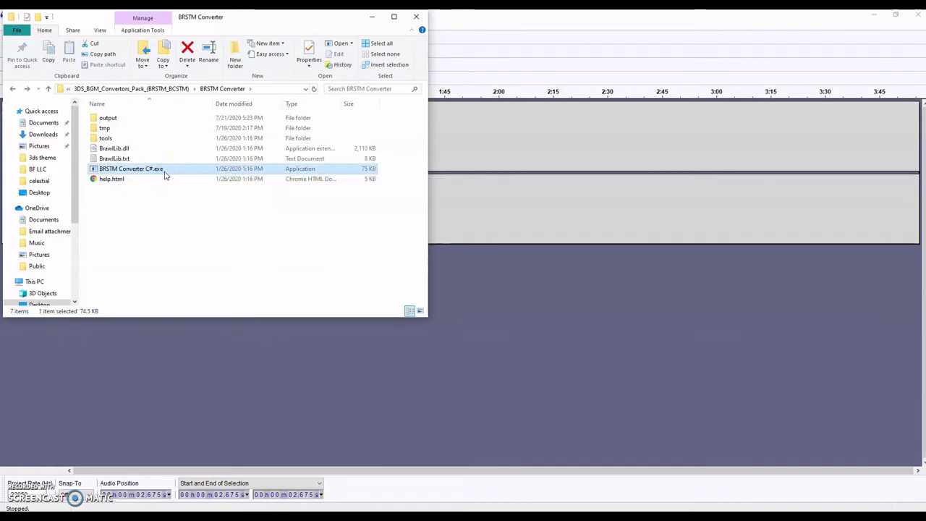
double_click(166, 174)
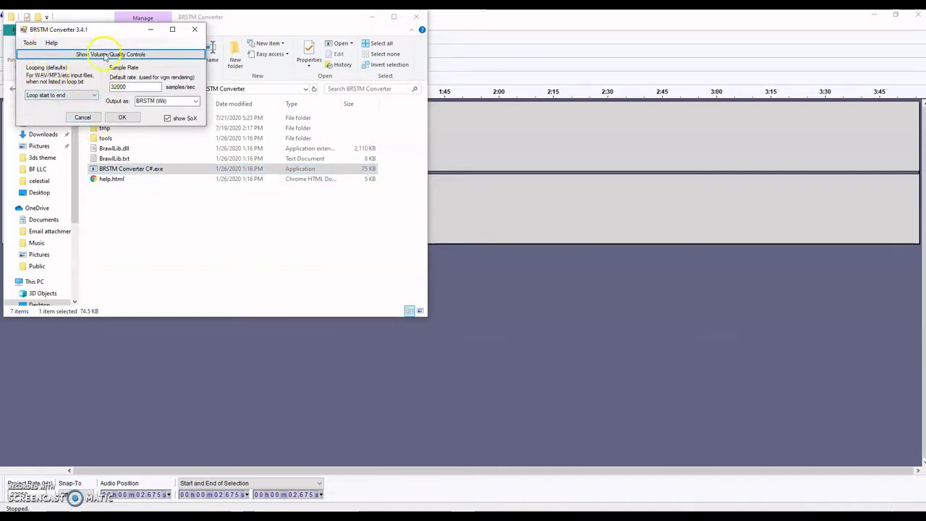
click(78, 96)
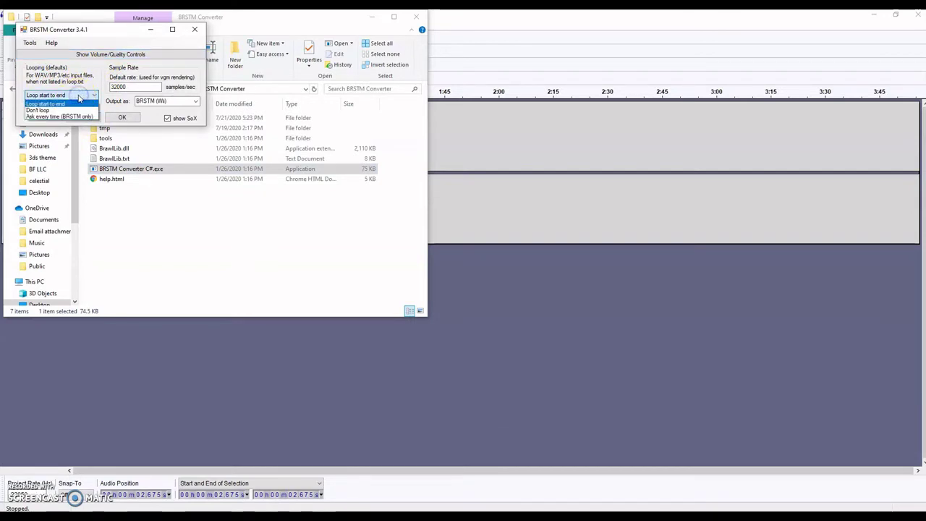
click(78, 96)
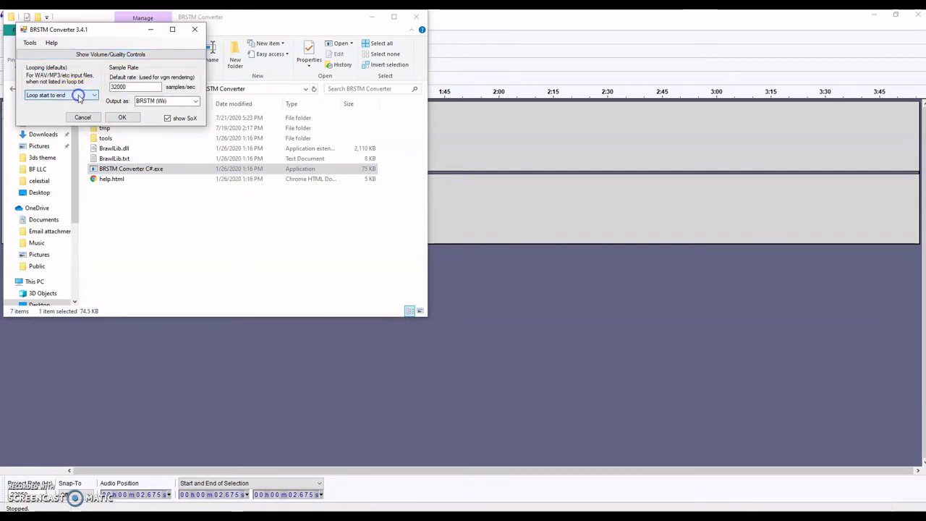
click(152, 86)
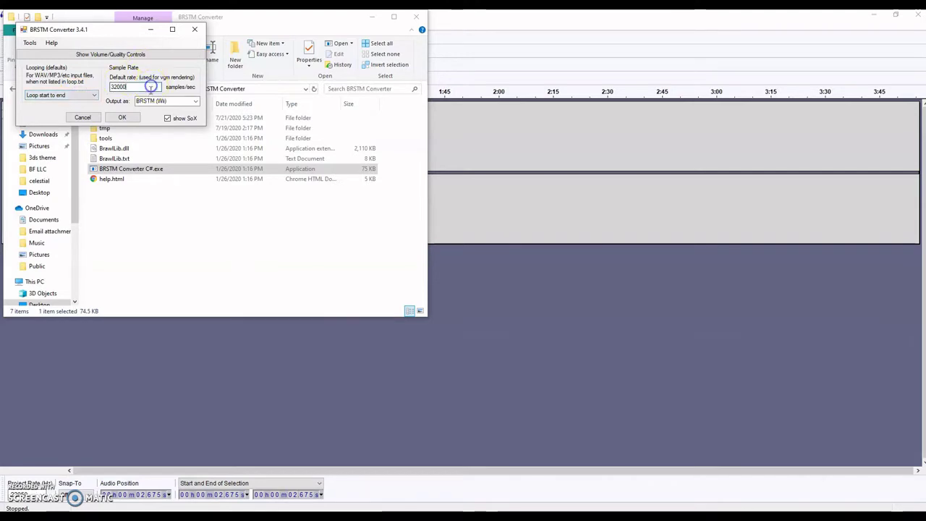
click(192, 100)
click(194, 101)
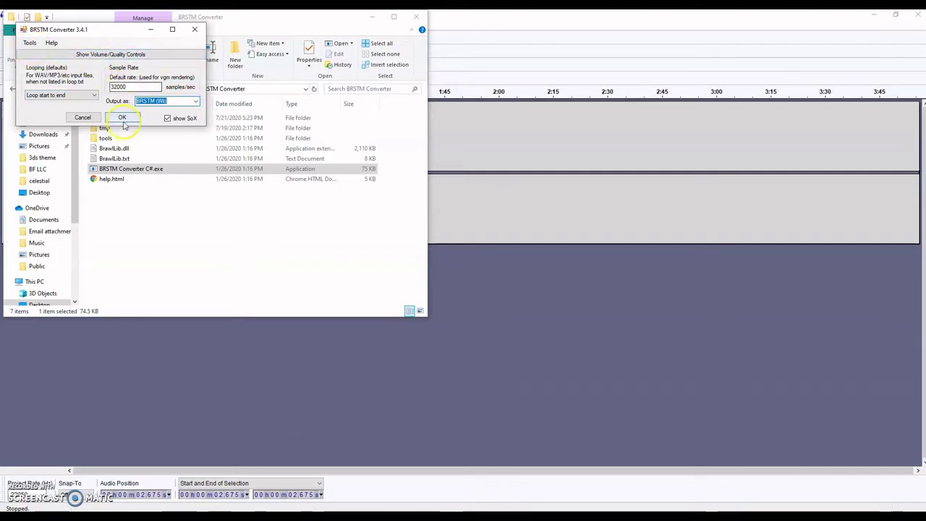
click(122, 117)
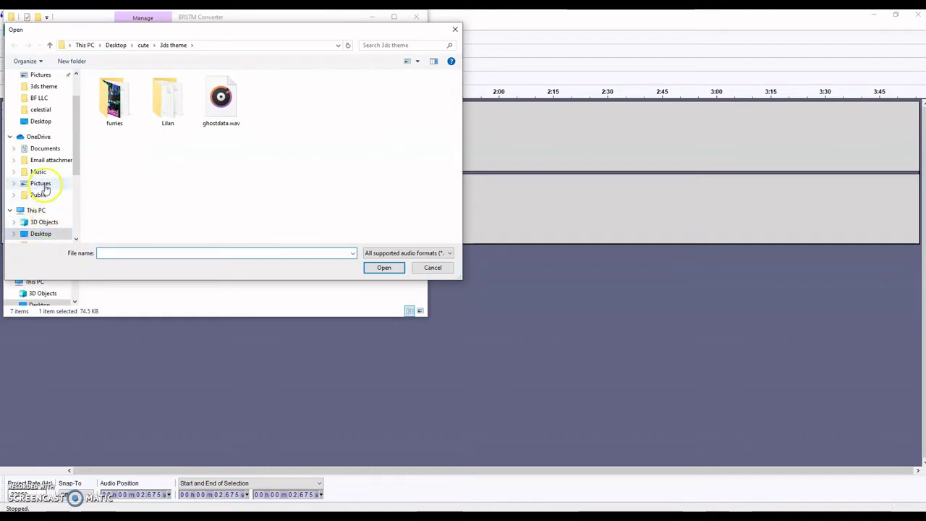
Step: Load the WAV version of the Dorohedoro opening from the dorohedoro folder in Downloads as the converter's input file
scroll(40, 145, up, 2)
click(36, 95)
click(35, 106)
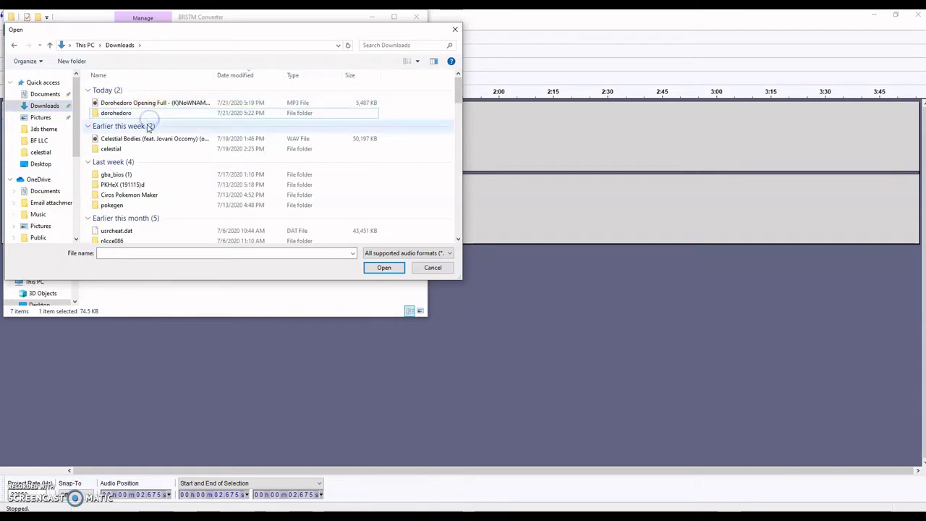
double_click(151, 116)
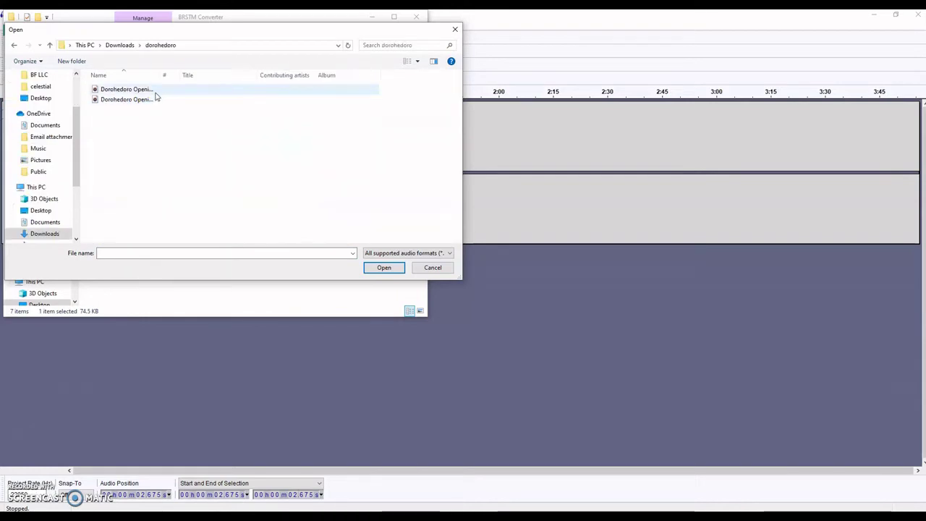
click(153, 90)
click(152, 101)
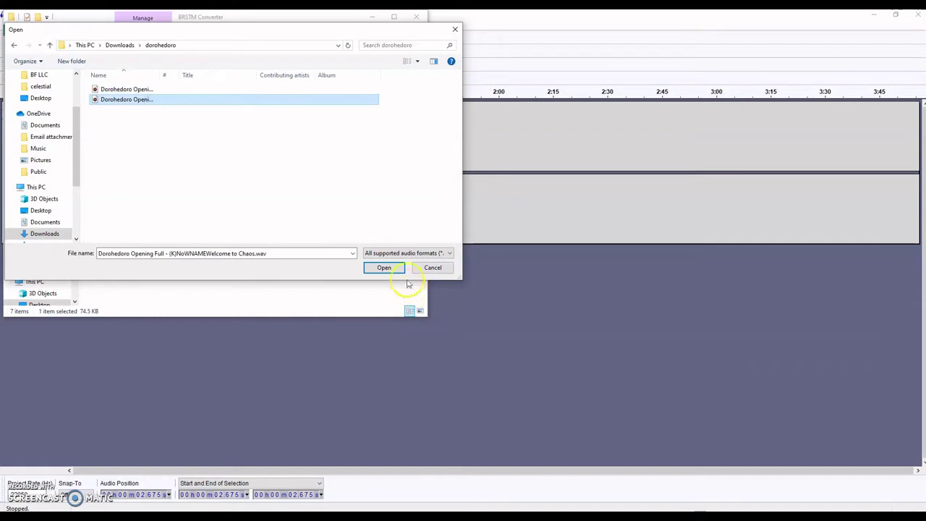
click(385, 268)
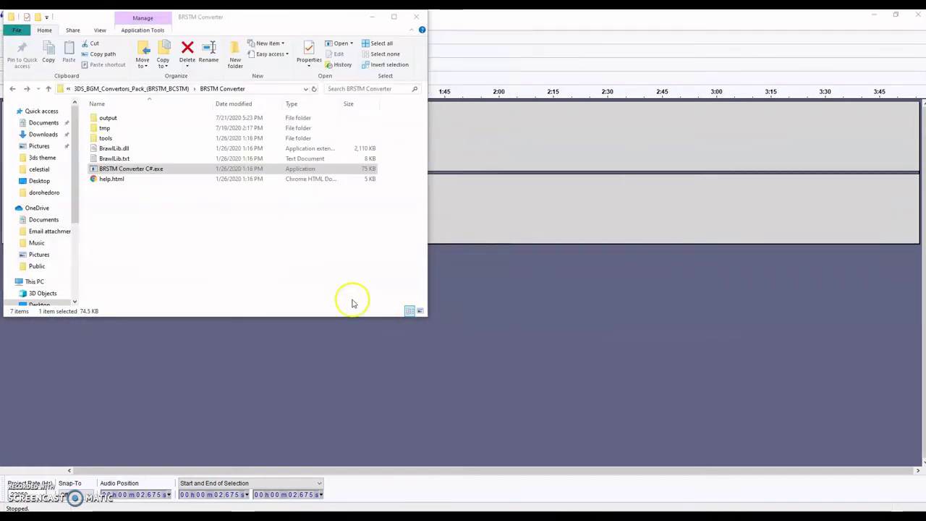
Step: Let the BRSTM conversion run to its end, dismiss the completion message and open the output folder
click(141, 118)
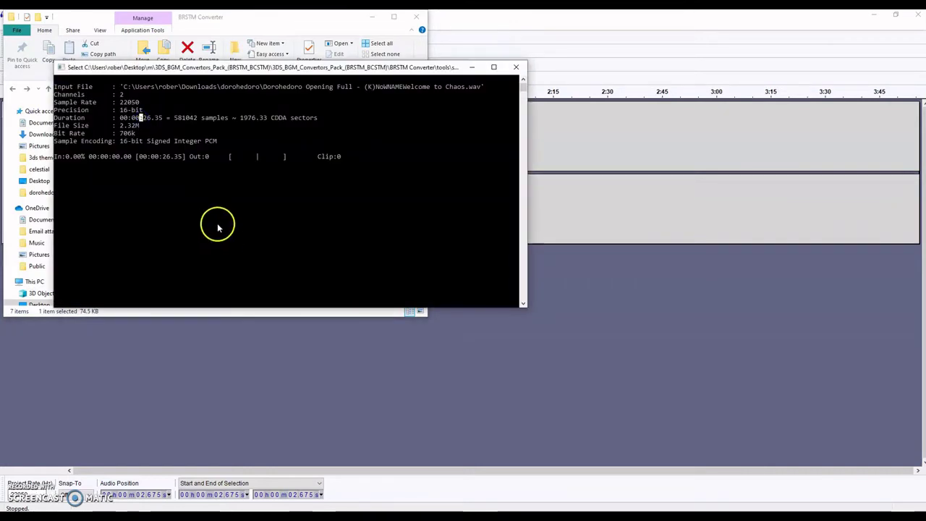
click(253, 203)
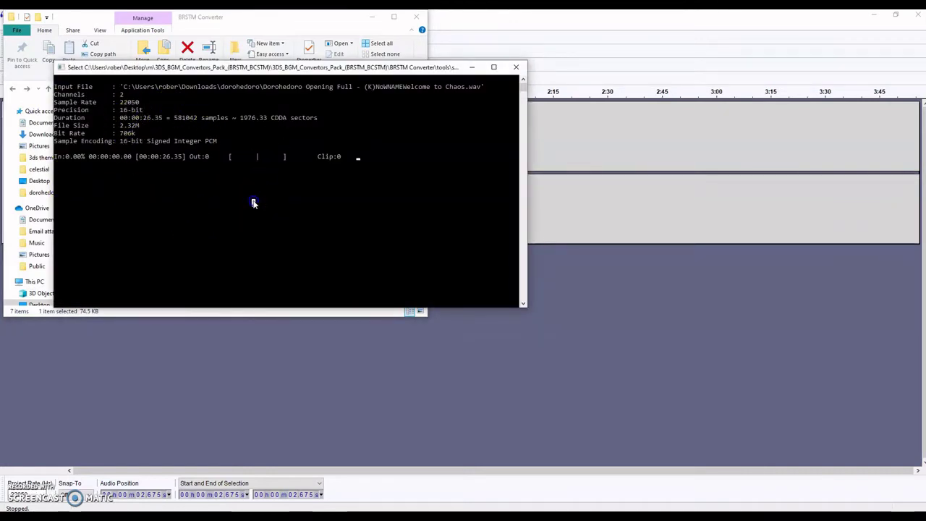
click(366, 159)
click(325, 143)
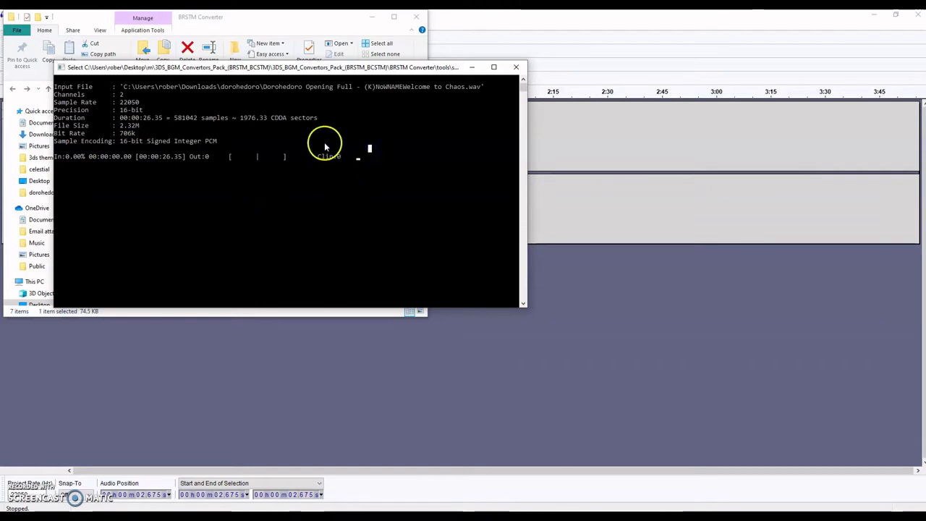
click(291, 15)
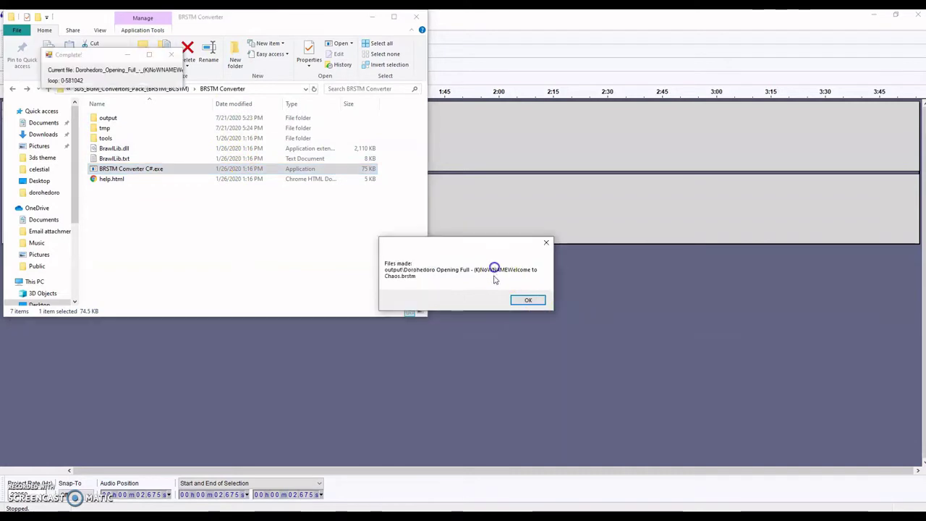
click(528, 300)
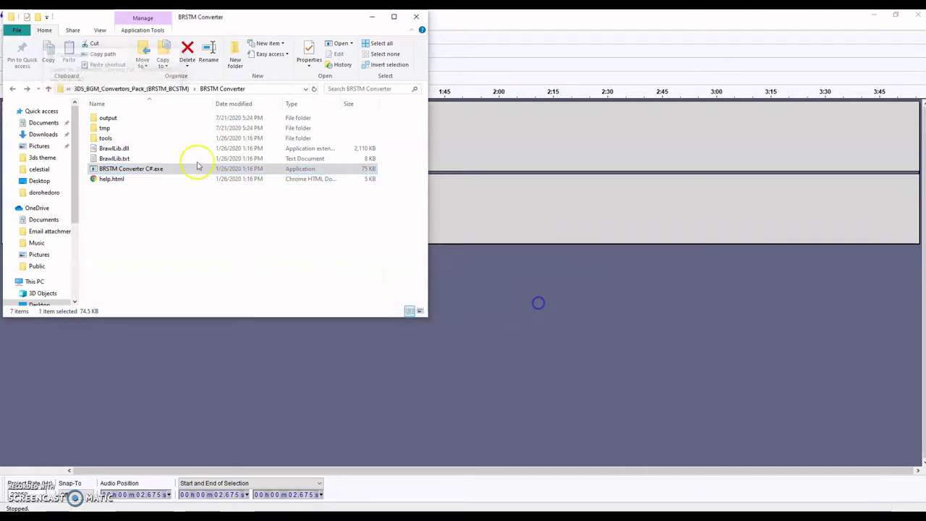
click(122, 122)
double_click(134, 116)
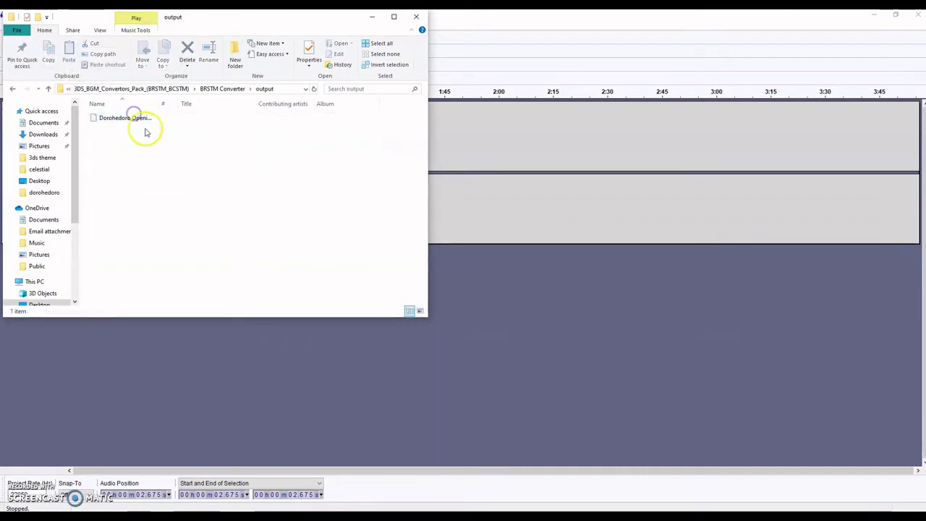
Step: Run BRSTM2BCSTM.exe from the BRSTM2BCSTM folder and convert the Dorohedoro .brstm file in the output folder
scroll(44, 278, down, 1)
scroll(44, 279, down, 2)
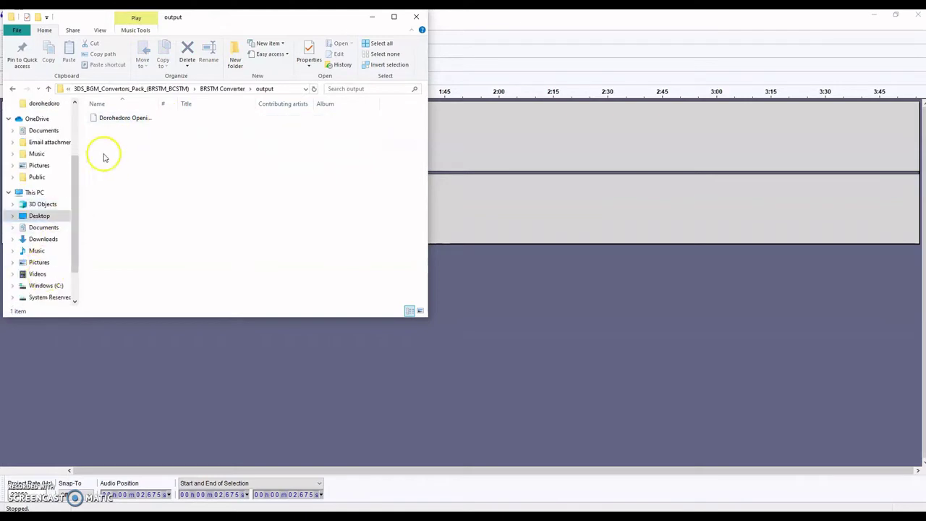
click(119, 89)
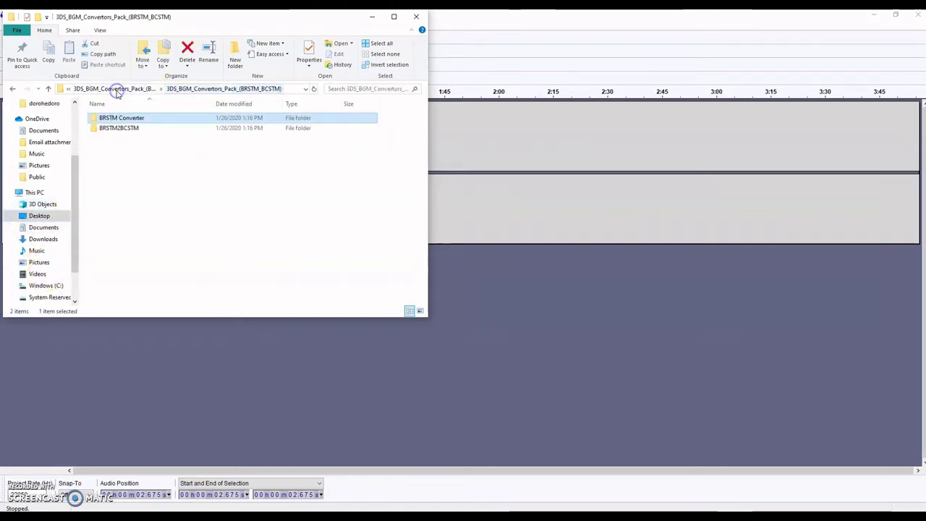
double_click(127, 128)
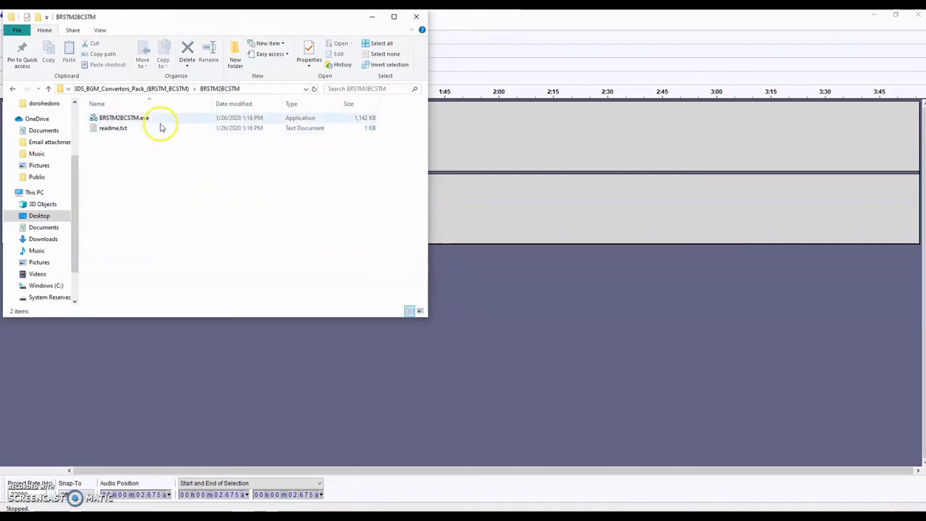
double_click(155, 120)
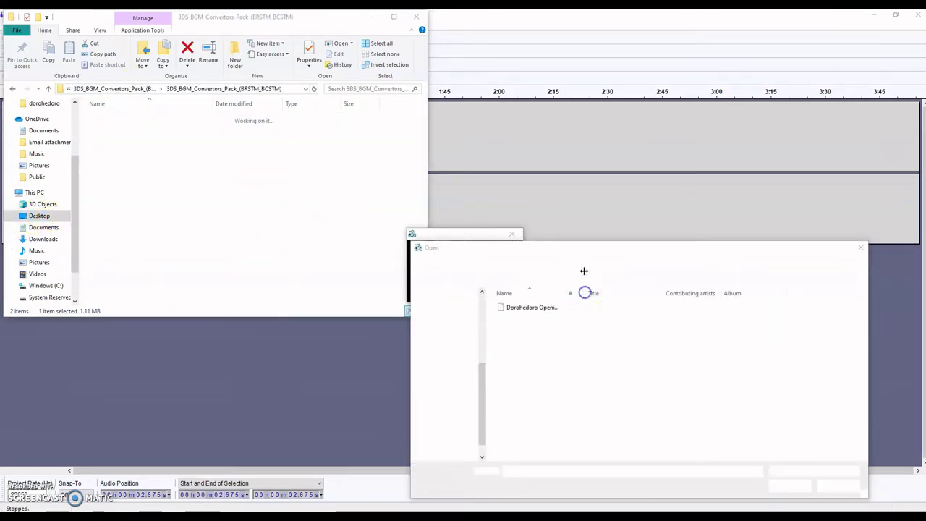
click(549, 308)
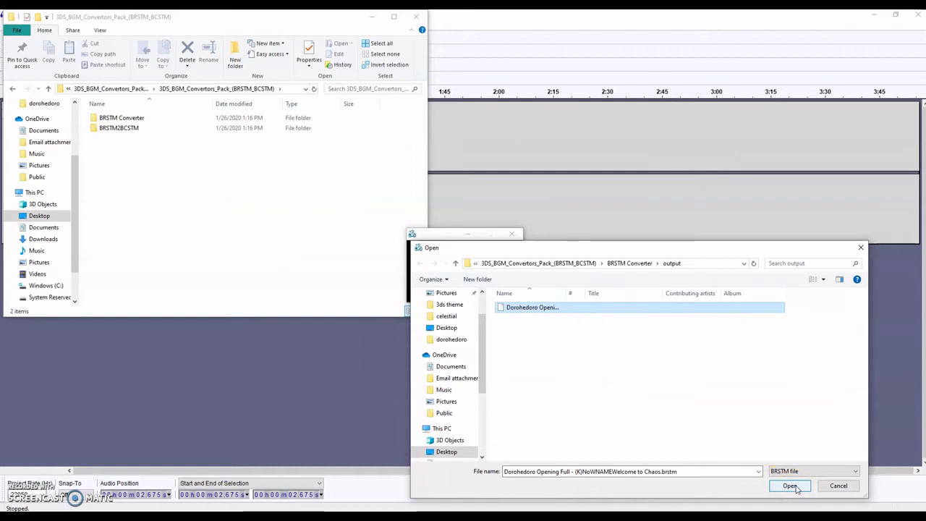
click(790, 486)
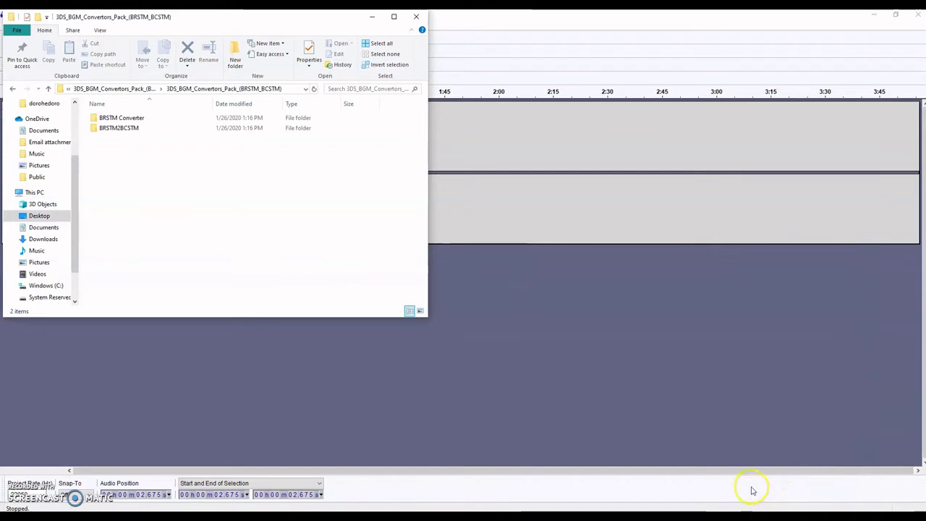
Step: Go back to the BRSTM Converter folder and open its output folder
double_click(144, 129)
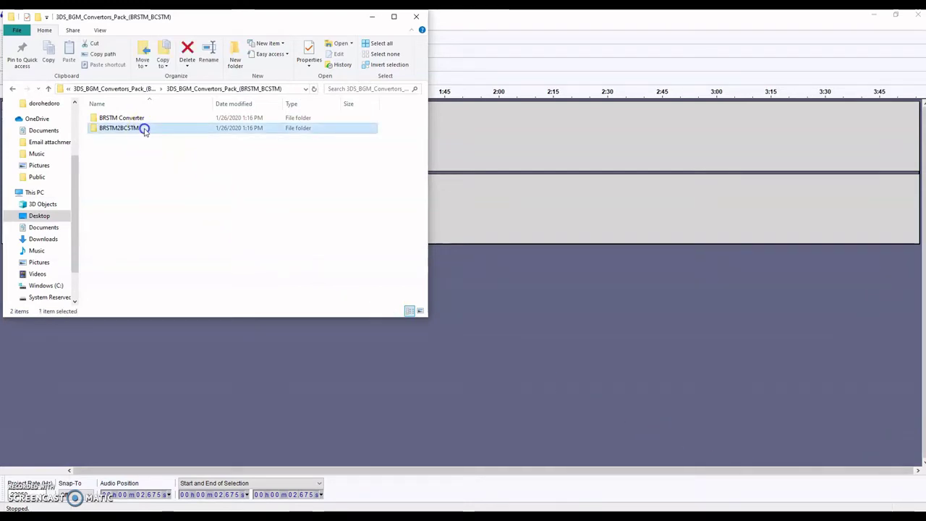
click(12, 88)
double_click(134, 118)
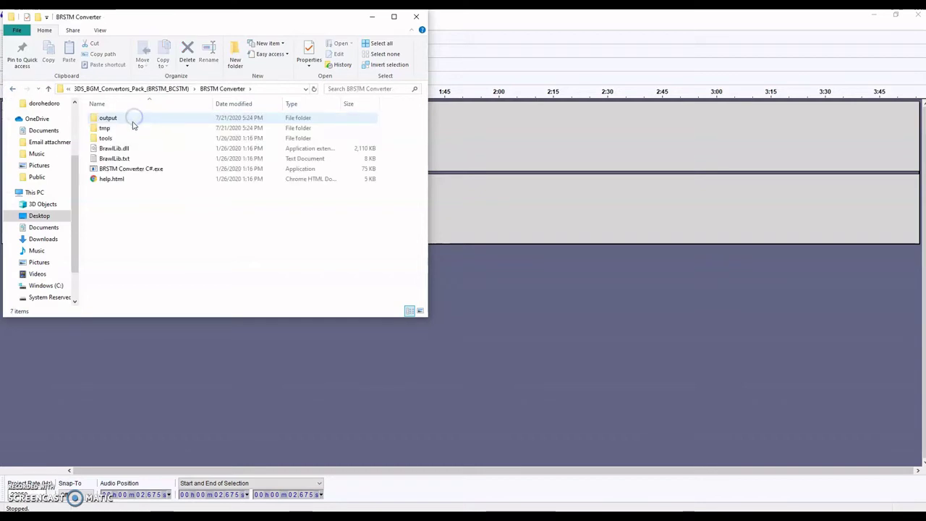
double_click(134, 118)
Step: Check the extensions of the two Dorohedoro files without renaming them, and delete the .brstm file
click(134, 119)
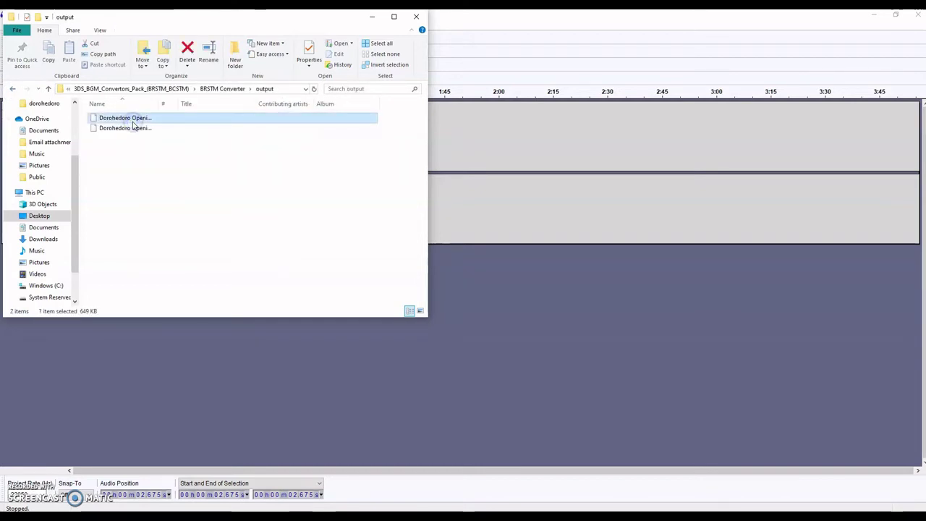
click(140, 127)
right_click(142, 131)
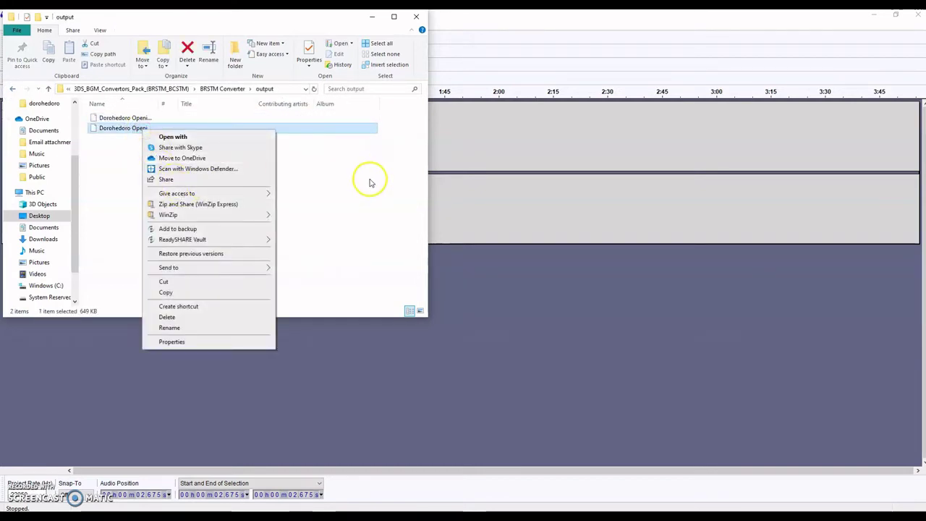
click(208, 52)
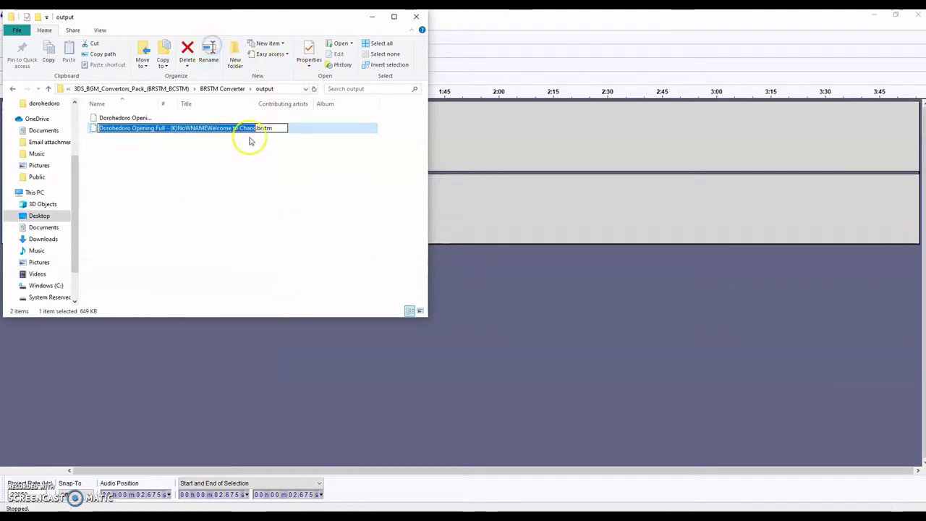
click(289, 160)
click(280, 128)
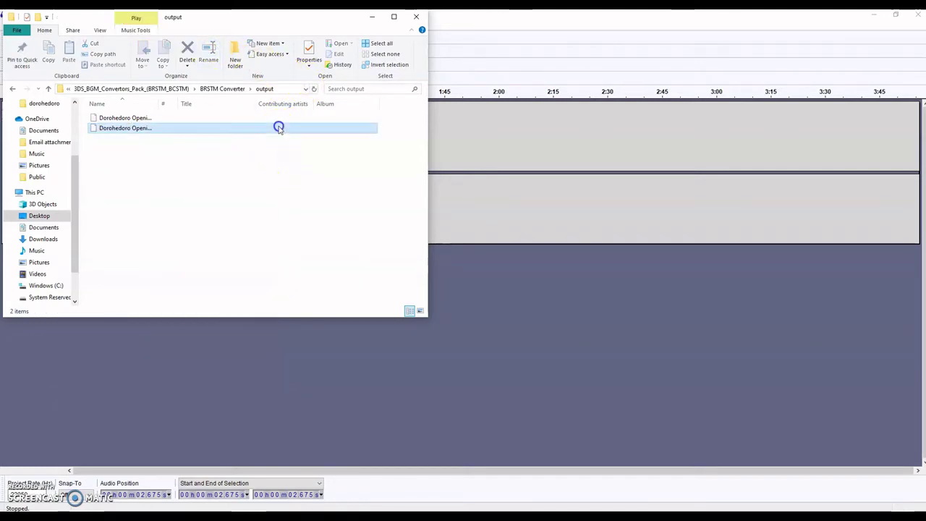
click(186, 49)
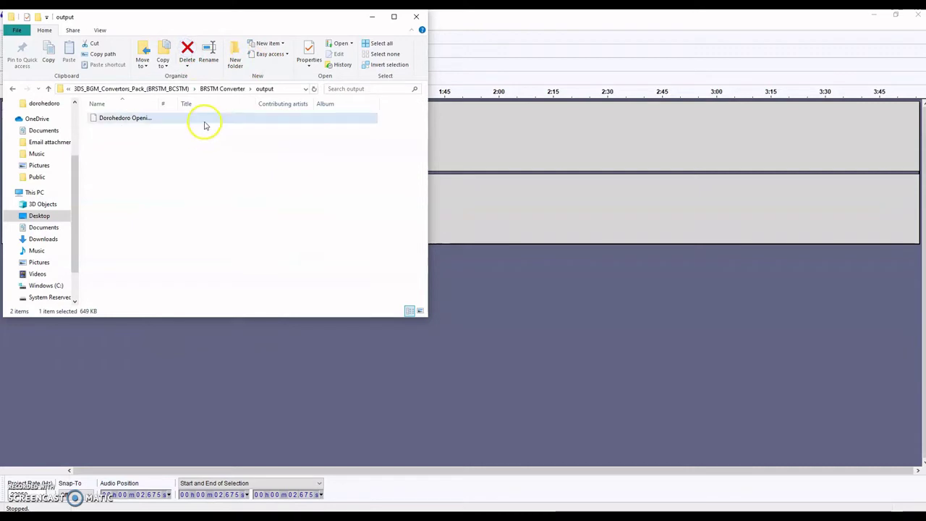
click(200, 116)
click(209, 52)
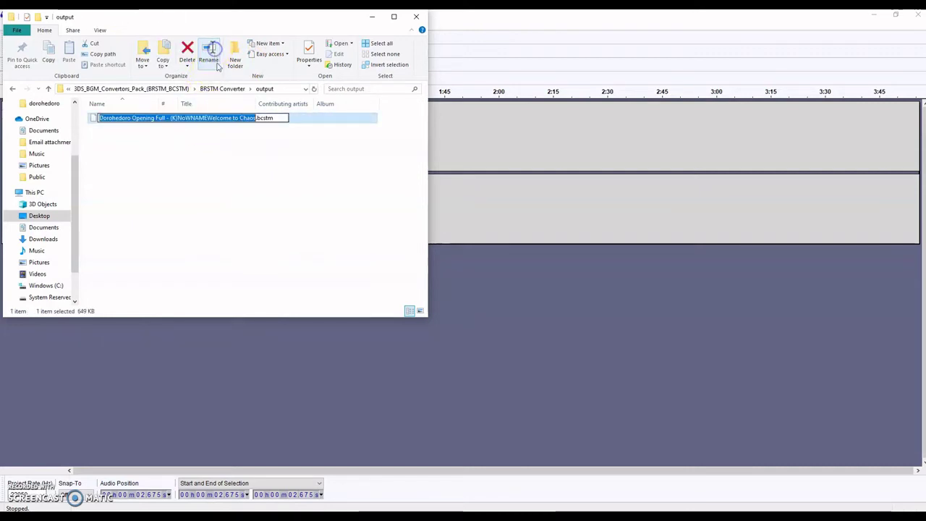
click(280, 134)
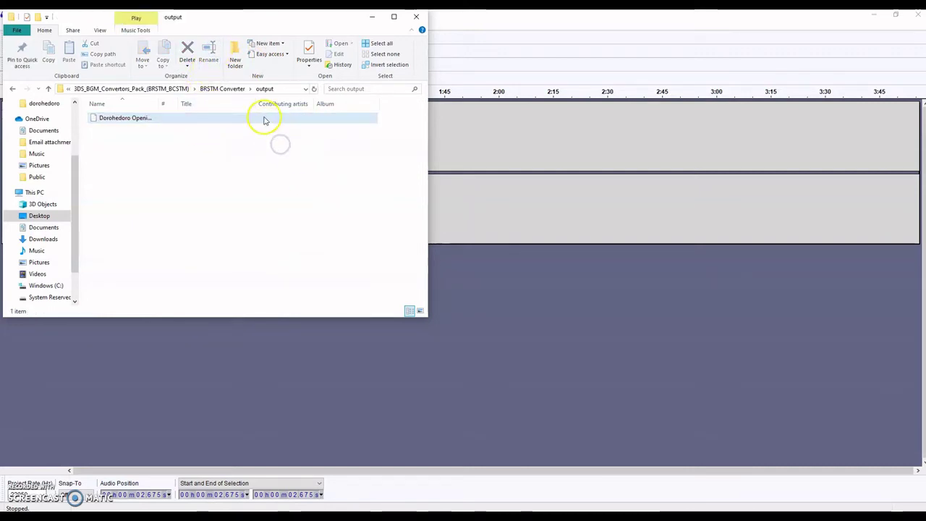
Step: Move the Dorohedoro .bcstm file into the dorohedoro folder and delete the MP3 and WAV files there
scroll(46, 176, up, 3)
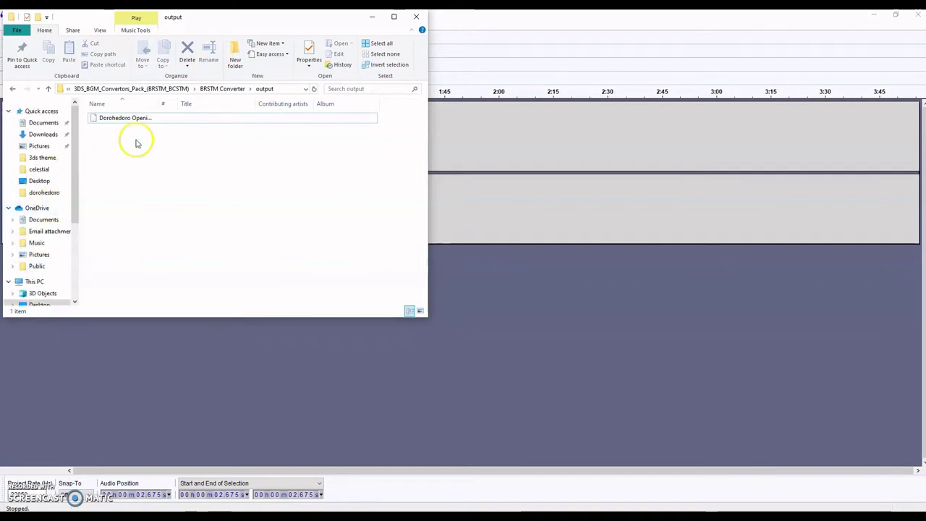
drag(159, 123, 43, 195)
click(43, 195)
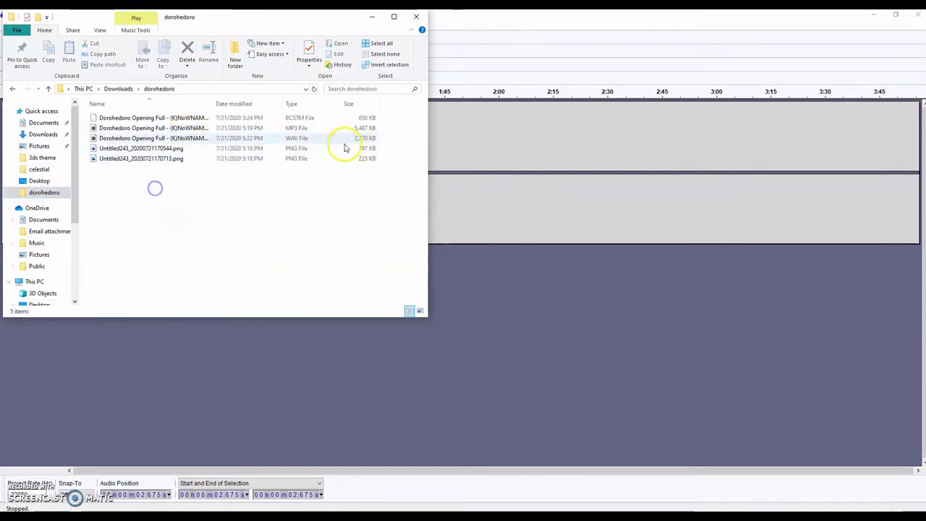
drag(86, 144, 96, 126)
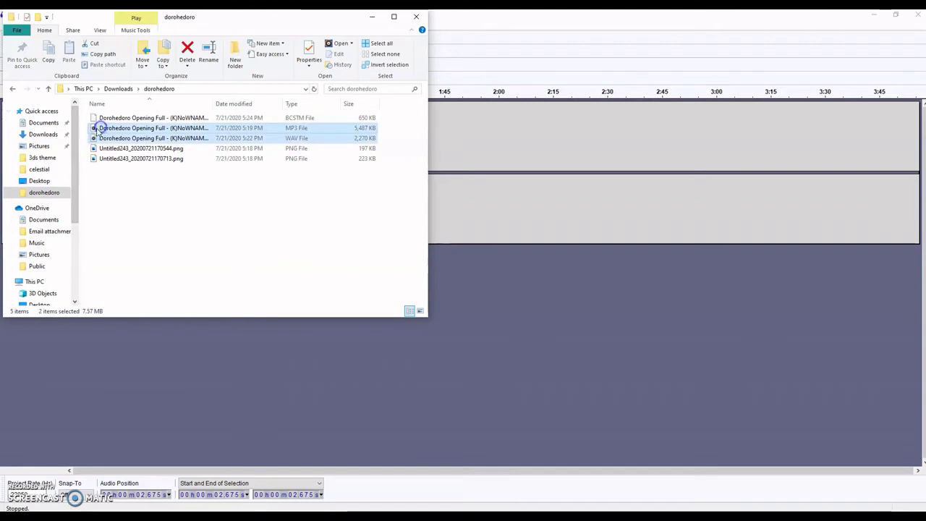
click(188, 50)
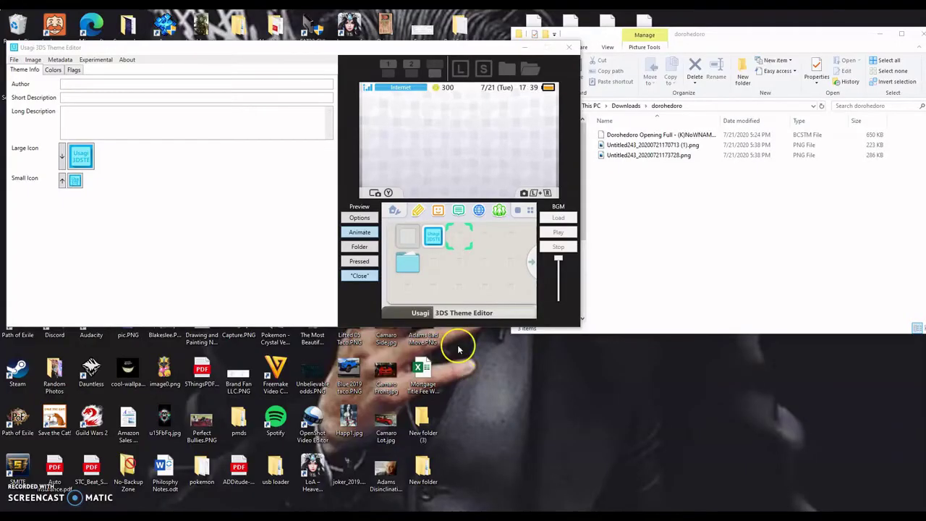
Step: Bring the dorohedoro folder window forward and narrow it to sit beside the theme editor
click(757, 248)
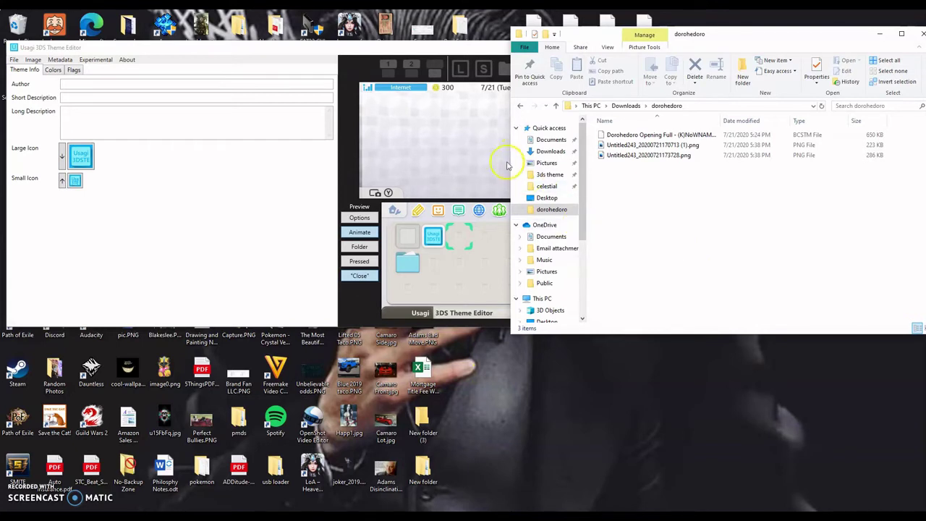
drag(512, 174, 594, 188)
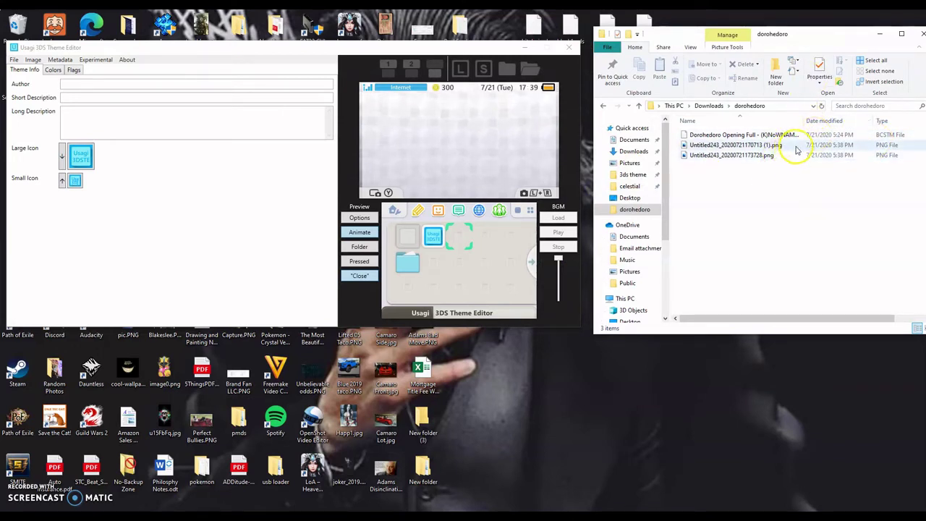
click(31, 60)
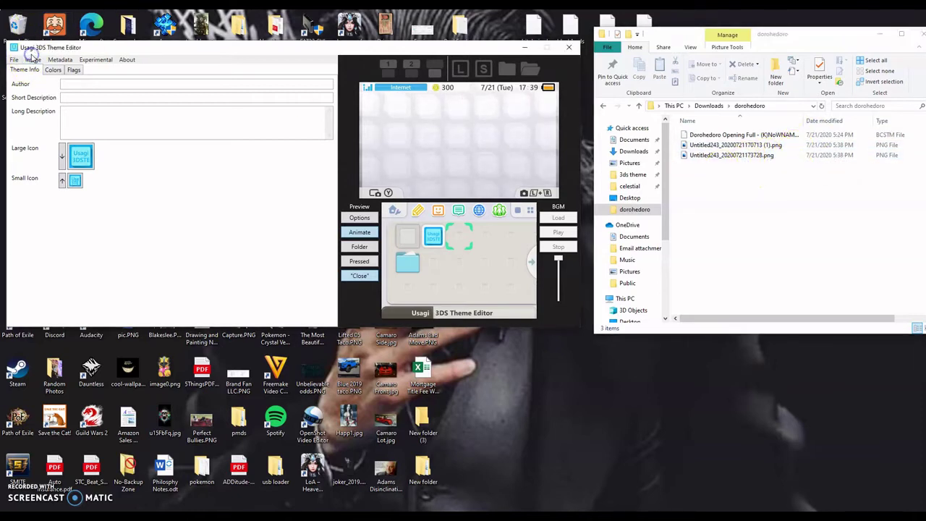
click(29, 60)
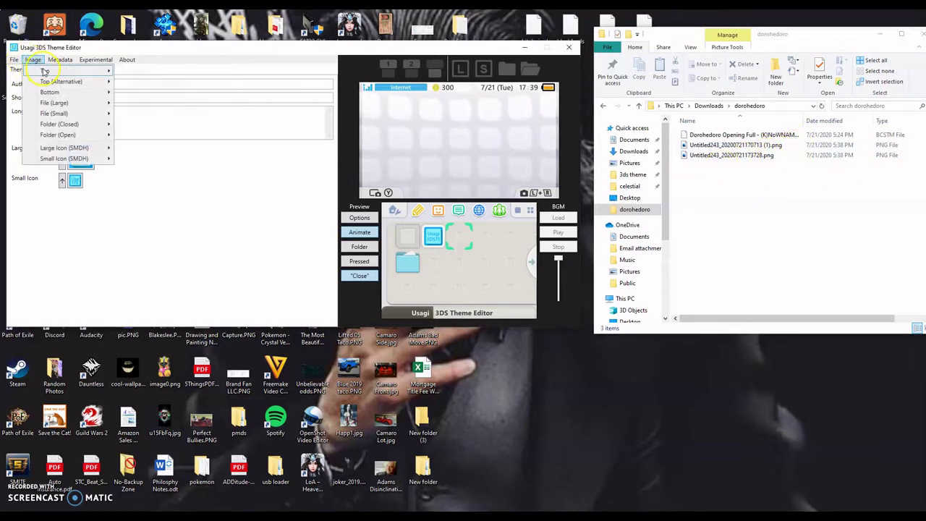
mouse_move(44, 72)
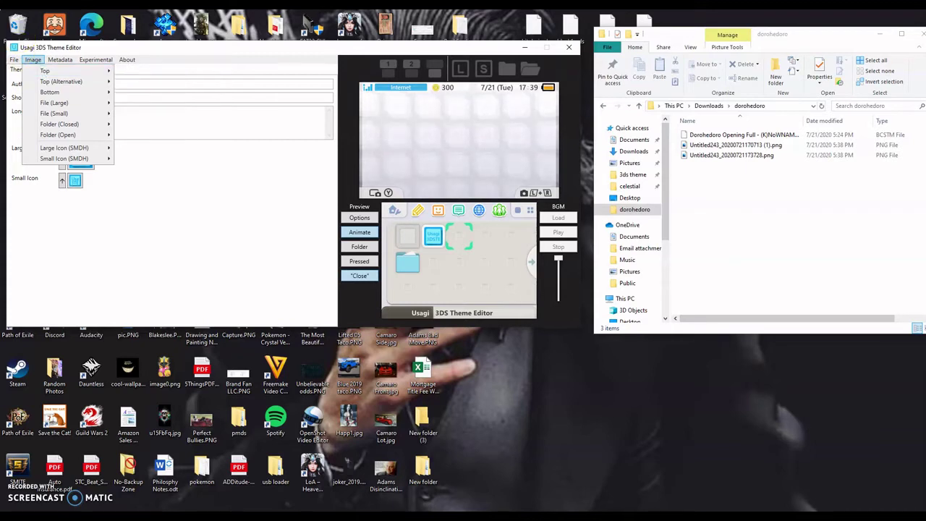
mouse_move(14, 60)
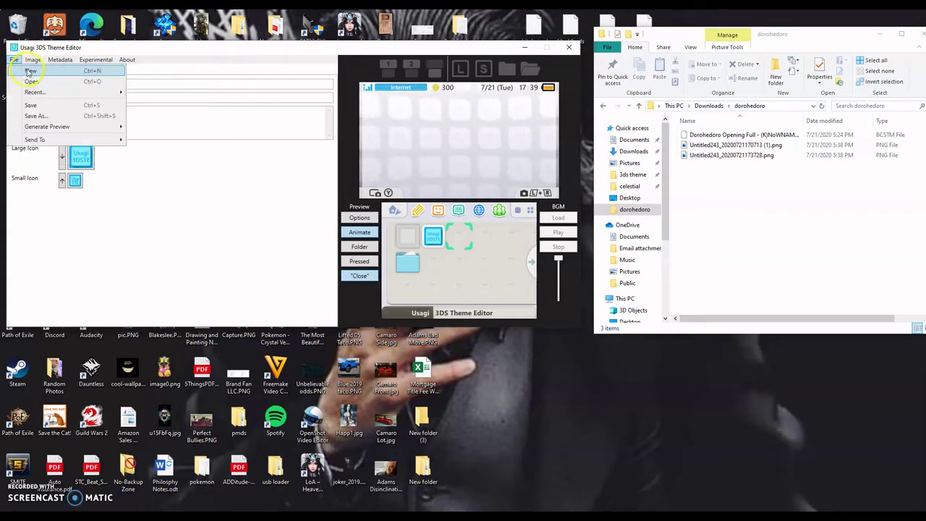
click(14, 60)
click(33, 60)
click(32, 61)
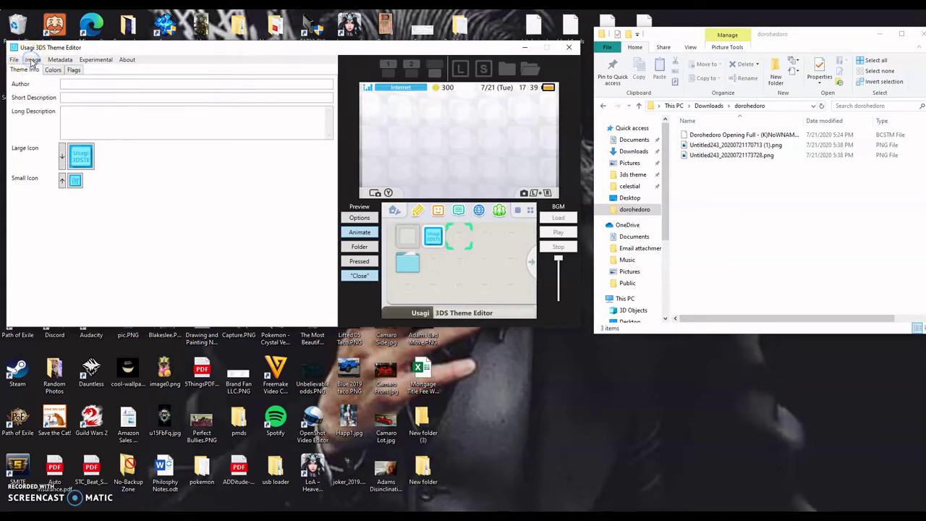
Step: Import Untitled243_20200721173728.png from the dorohedoro folder as the theme's top screen image
click(32, 60)
mouse_move(42, 72)
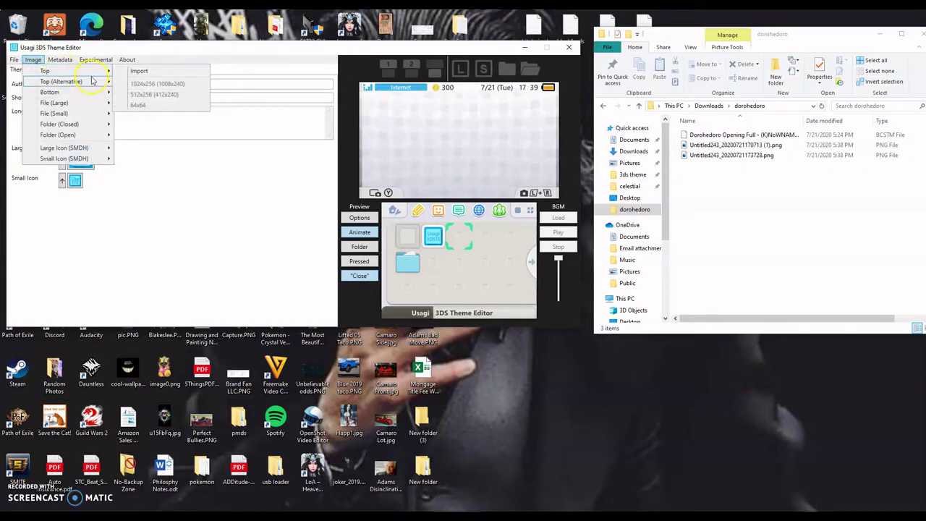
click(131, 72)
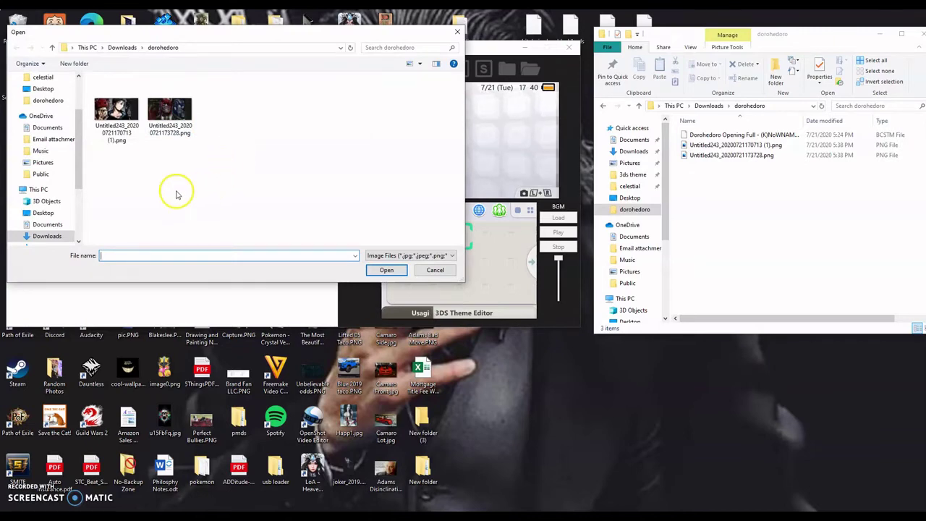
click(174, 123)
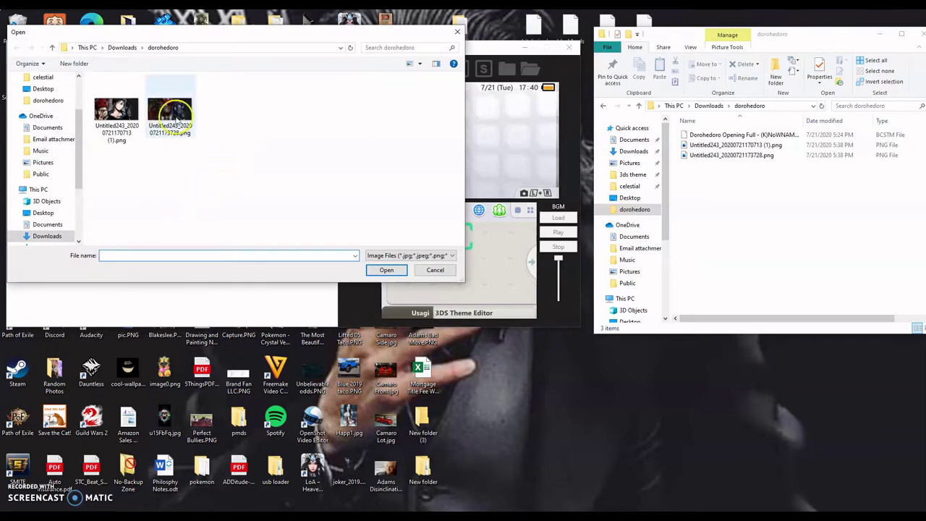
click(386, 270)
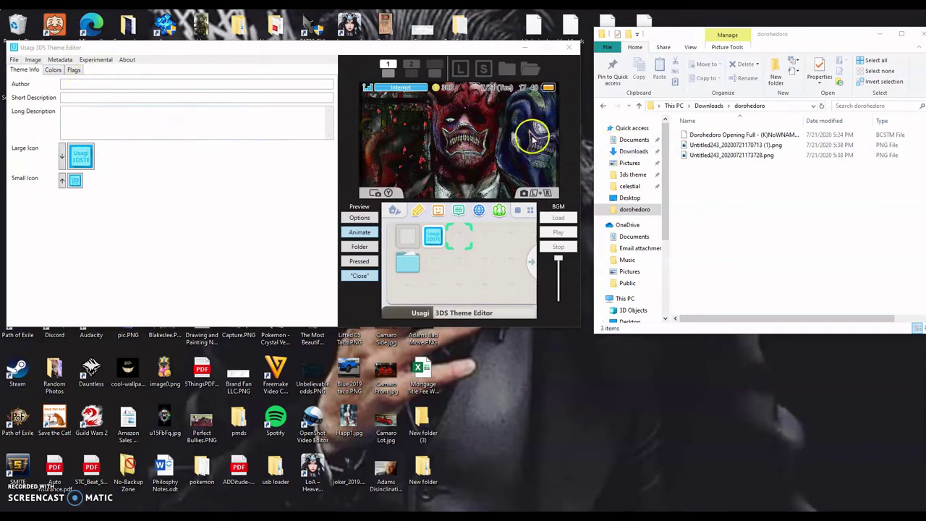
click(33, 59)
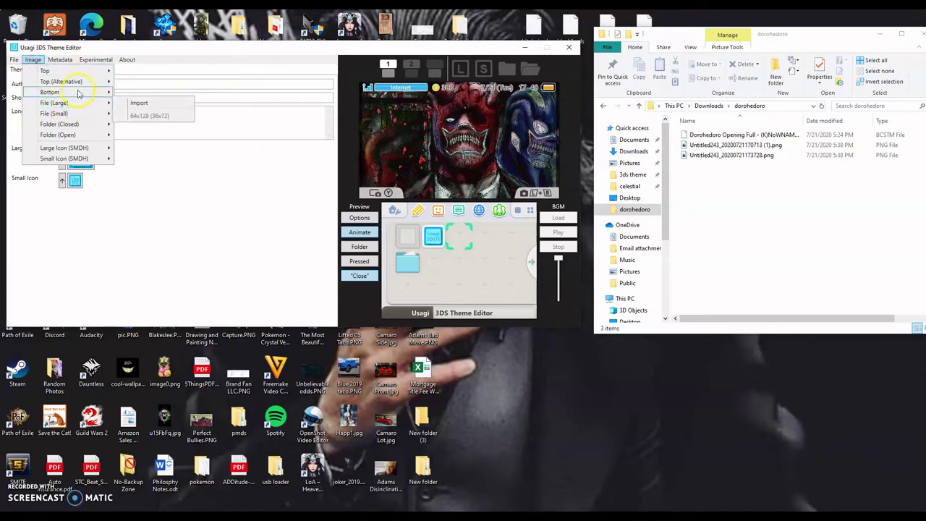
mouse_move(79, 94)
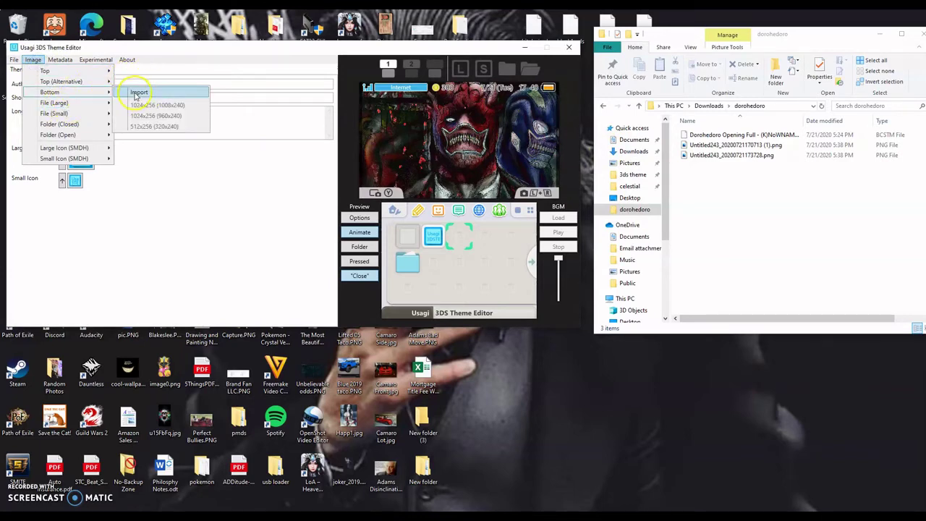
click(135, 93)
click(131, 127)
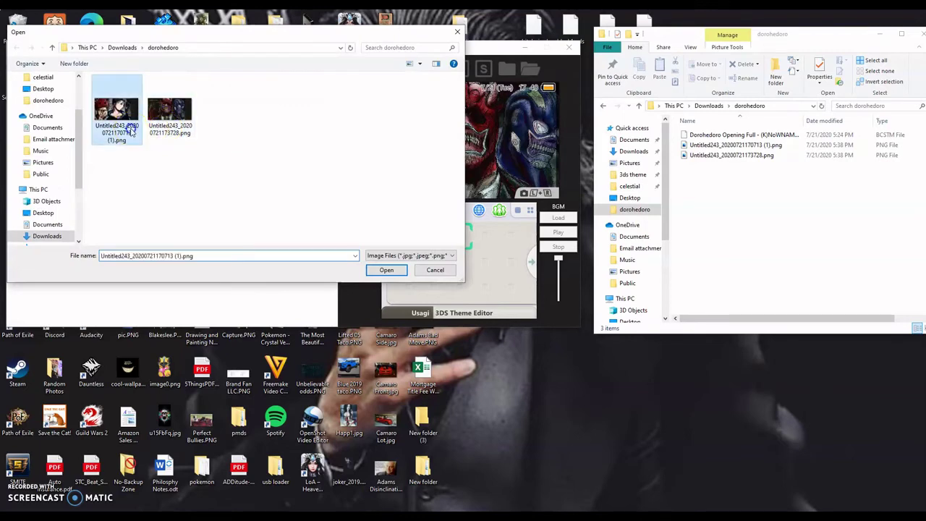
click(387, 270)
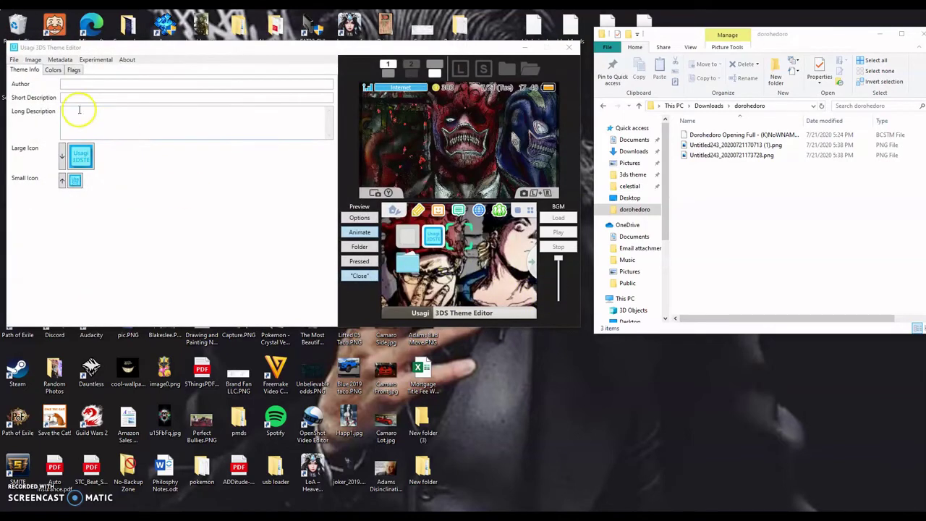
Step: Fill in the theme's Author field with the author's name
click(71, 84)
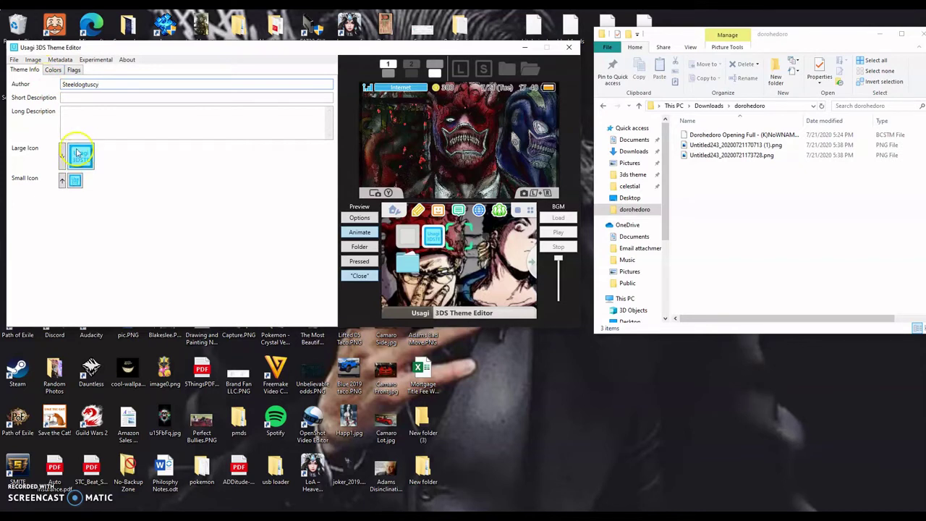
Step: Examine the image import options and required sizes for the large and small icons and the top screen images
click(32, 59)
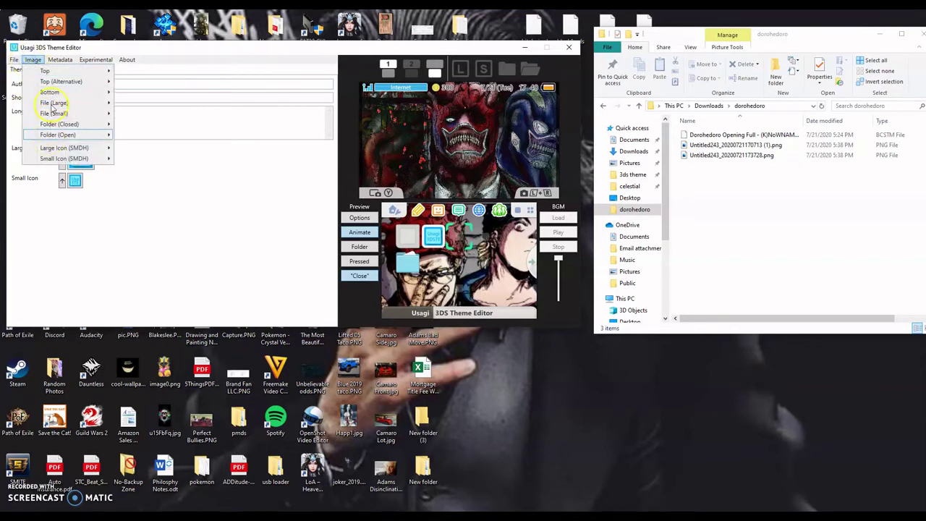
mouse_move(61, 148)
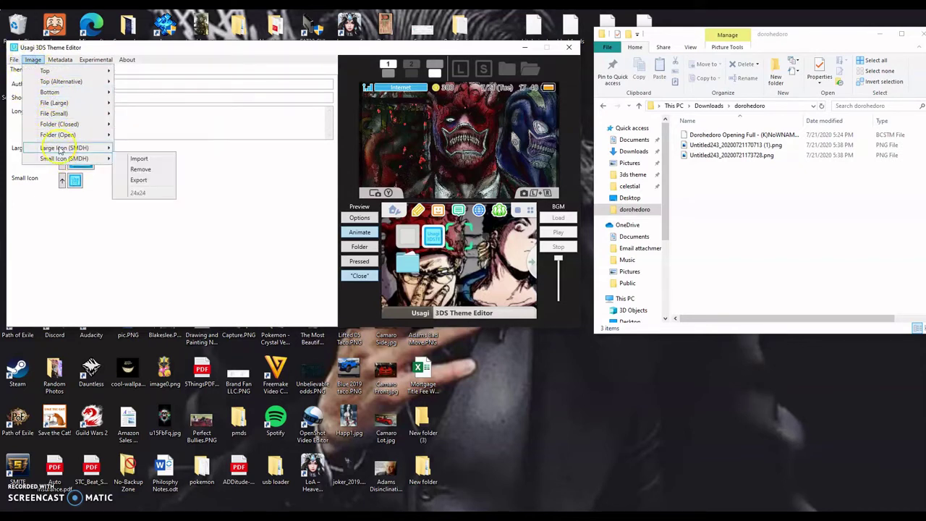
click(229, 193)
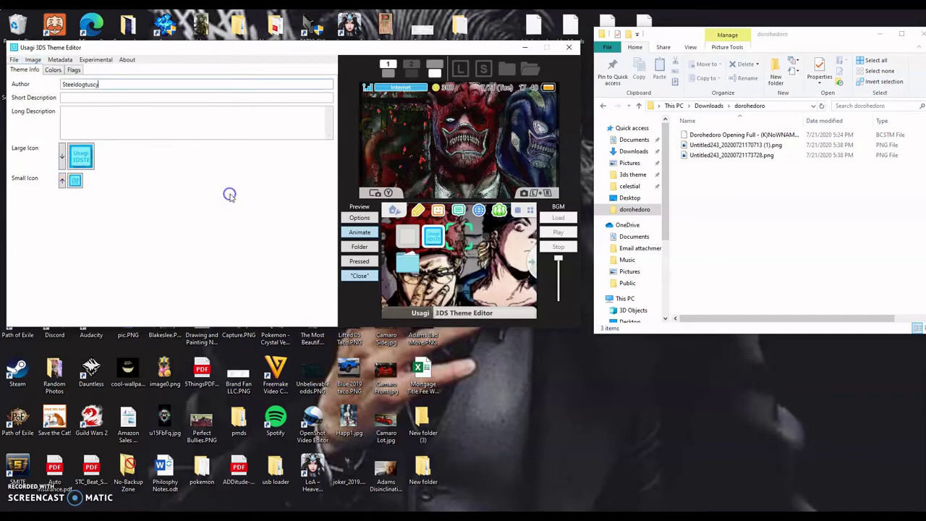
click(34, 60)
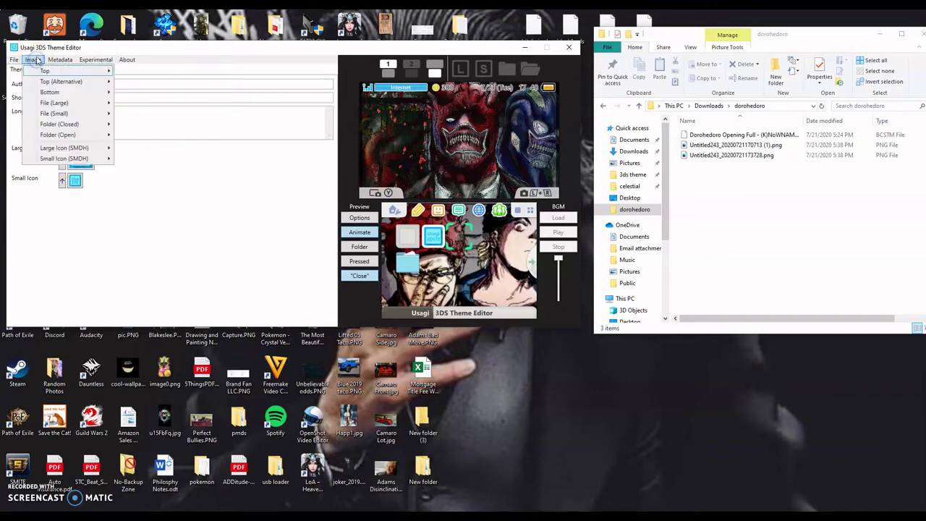
click(82, 148)
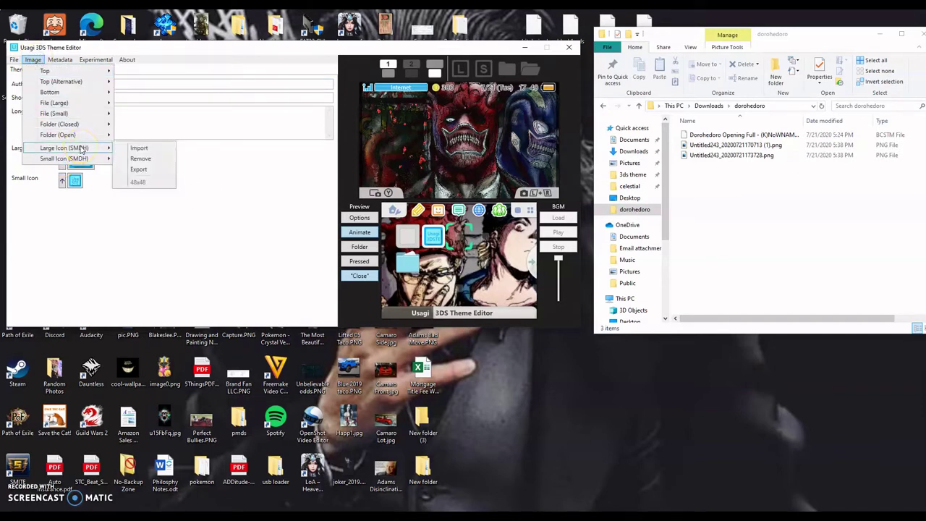
click(85, 160)
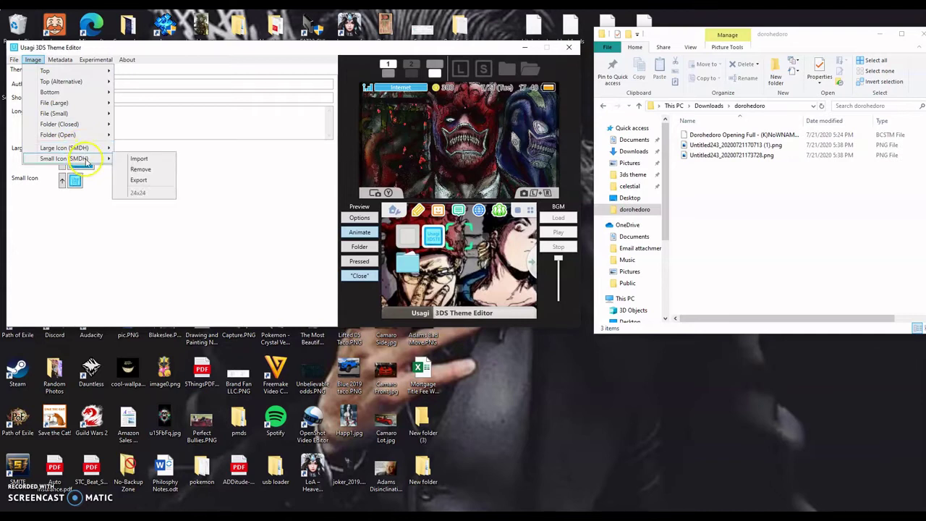
click(93, 73)
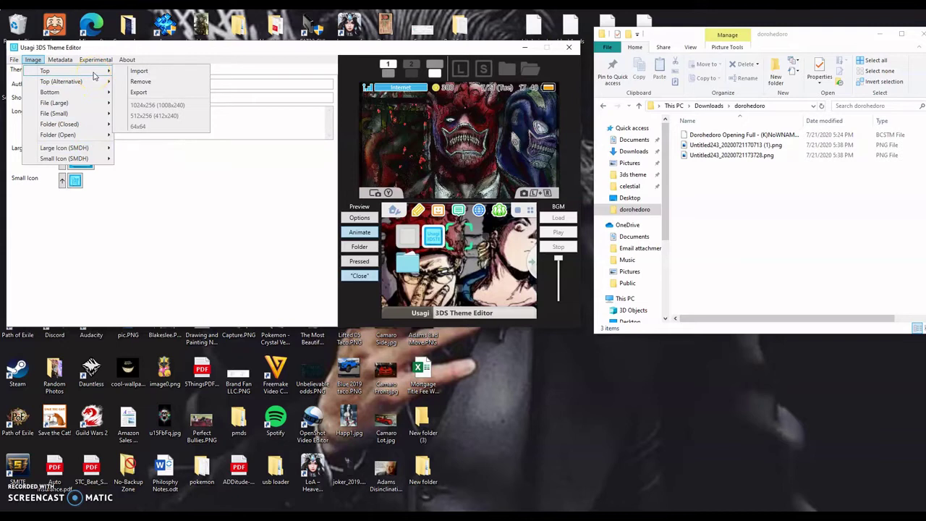
click(93, 83)
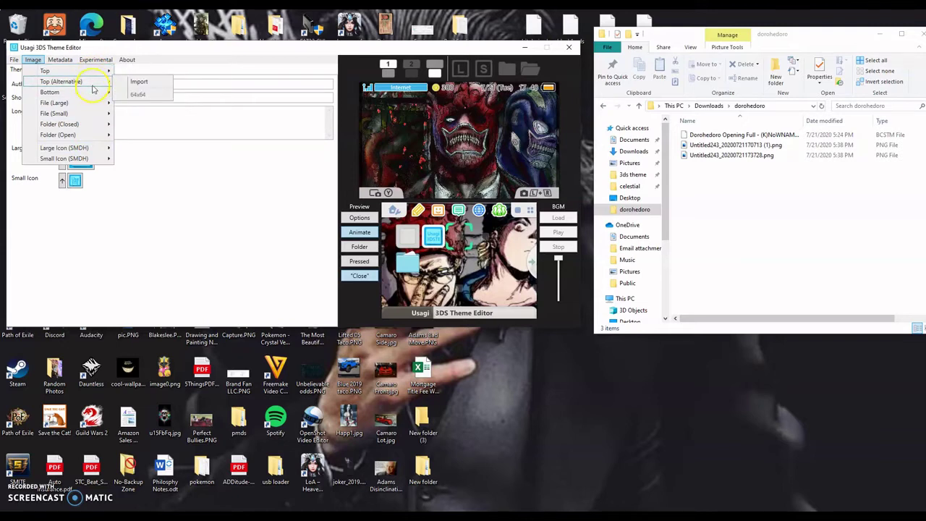
mouse_move(92, 100)
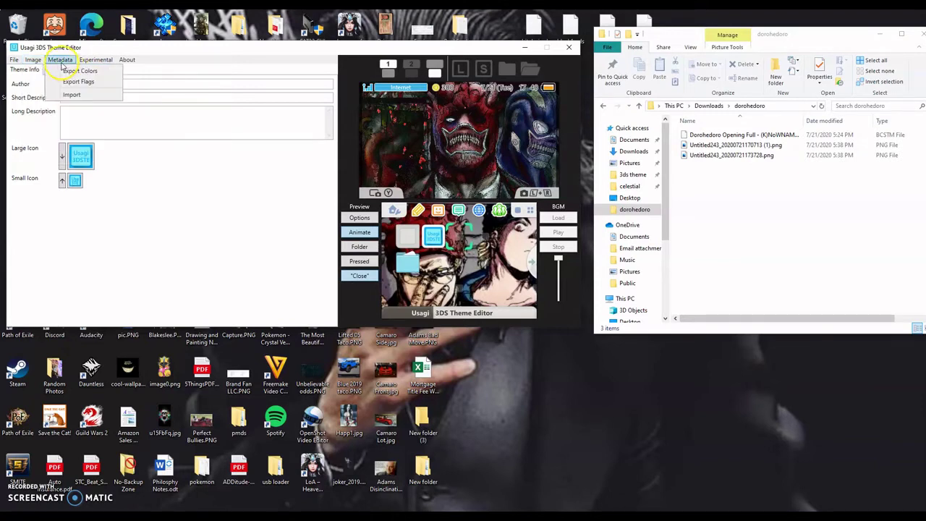
click(96, 60)
click(126, 60)
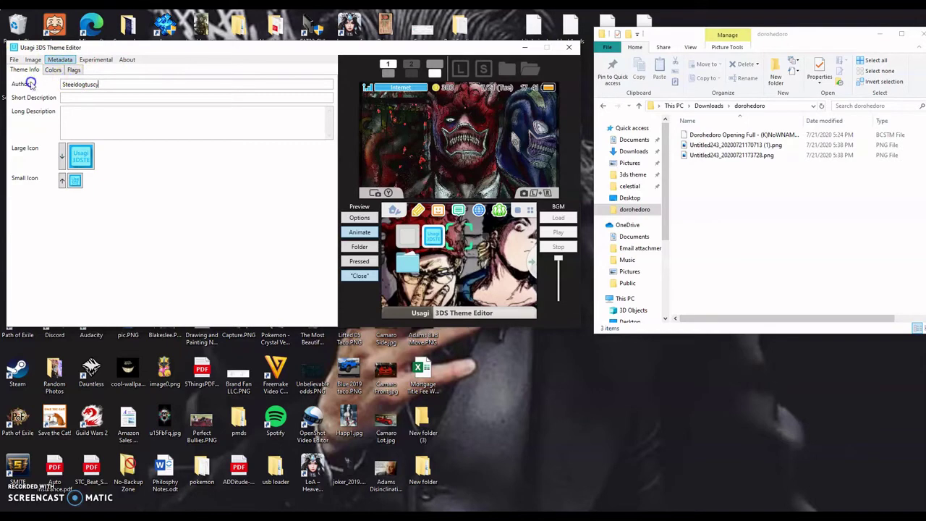
Step: Look through the theme's color settings, from the top background to the demo text
click(53, 70)
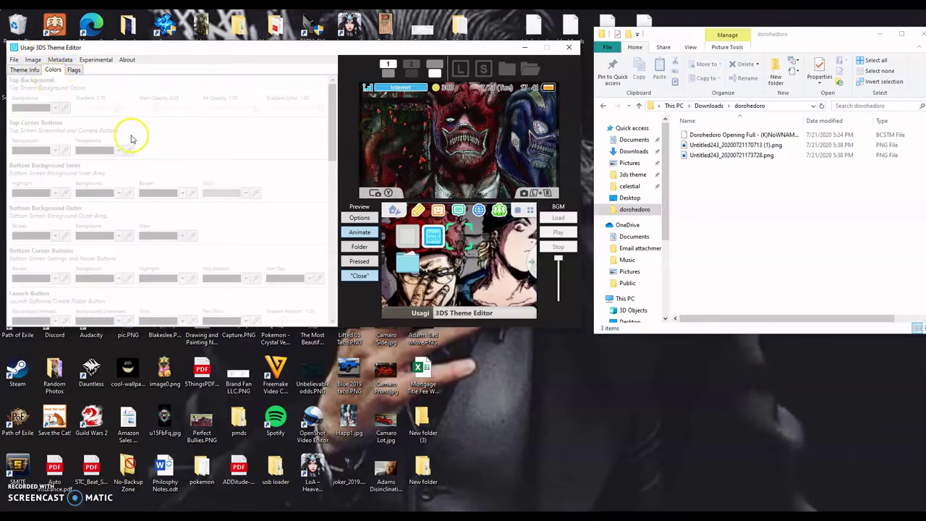
scroll(141, 165, down, 3)
scroll(142, 194, down, 6)
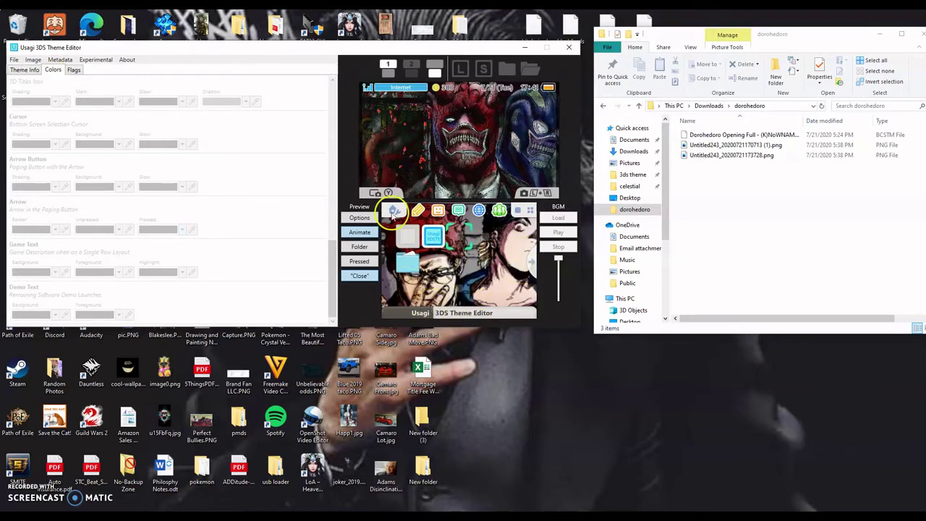
scroll(210, 228, up, 3)
scroll(210, 228, up, 4)
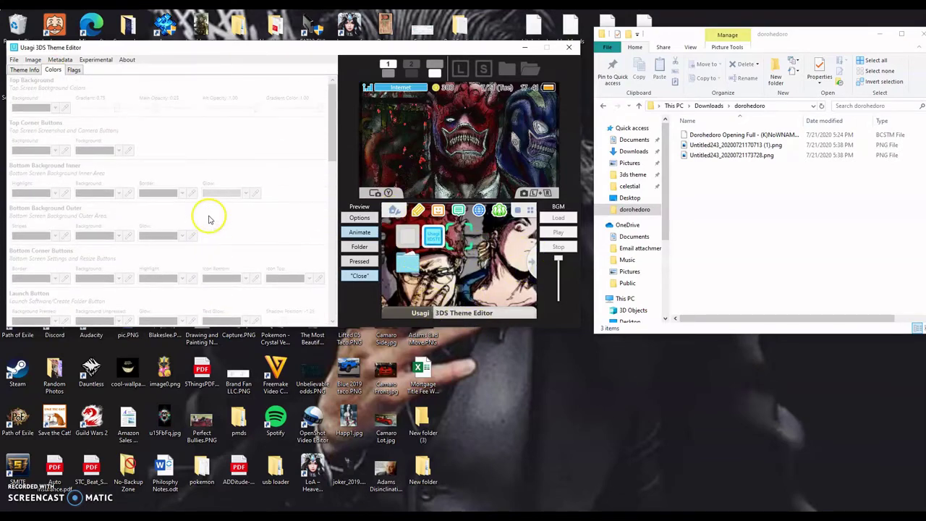
Step: In the theme flags, try Solid Color as the Top Screen Draw Type and switch it back to Texture
click(76, 70)
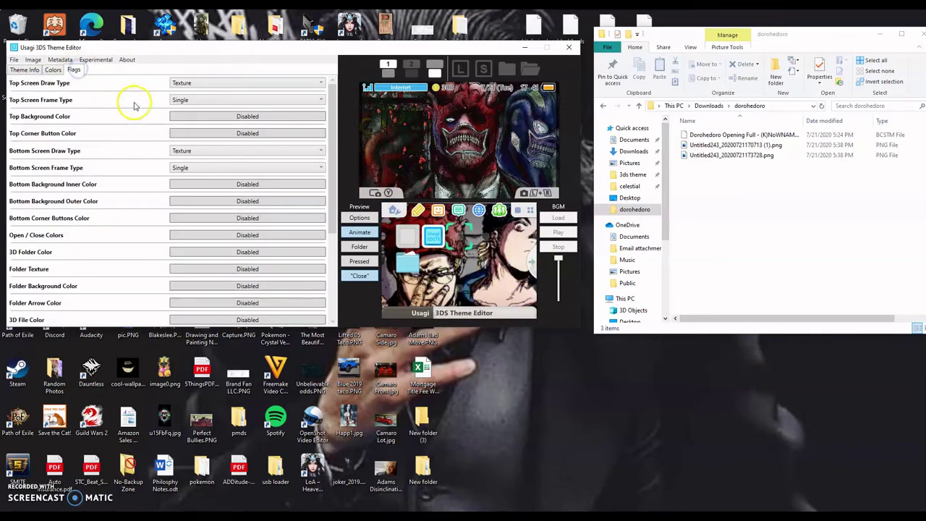
click(244, 83)
click(244, 110)
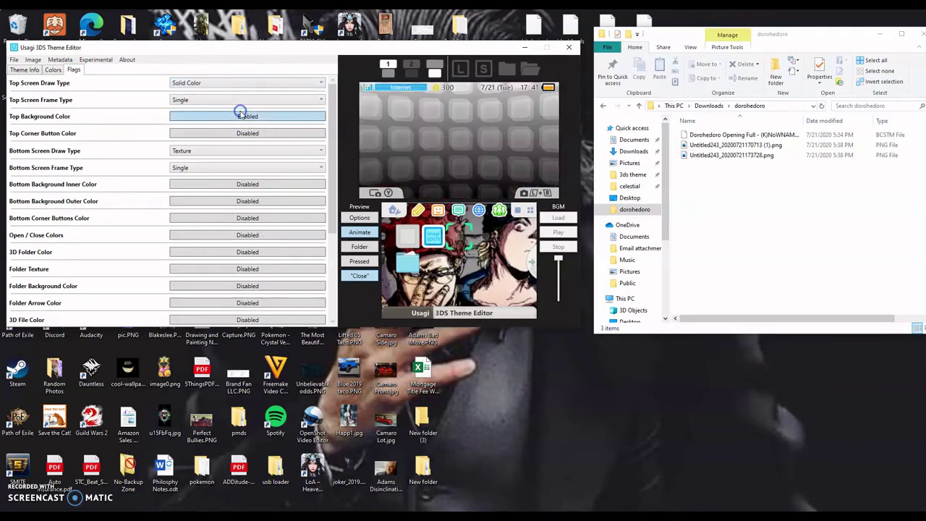
click(245, 86)
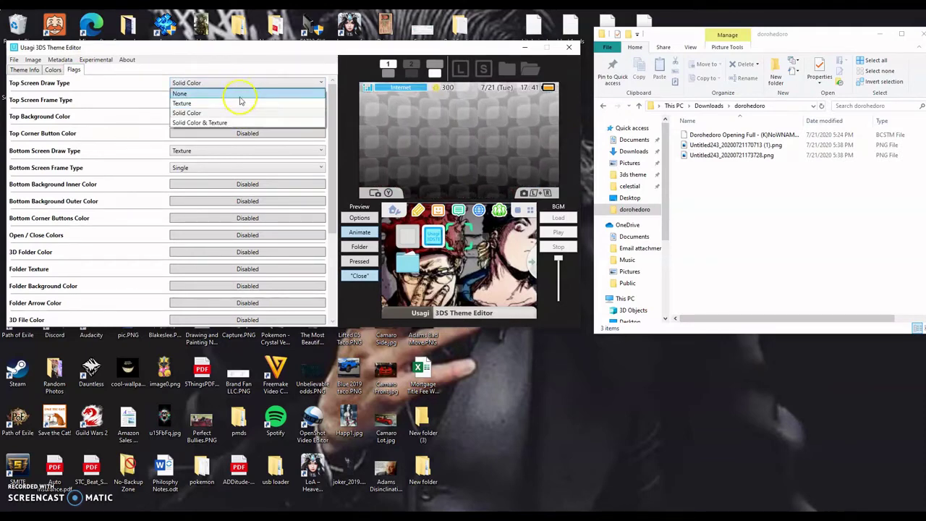
click(240, 104)
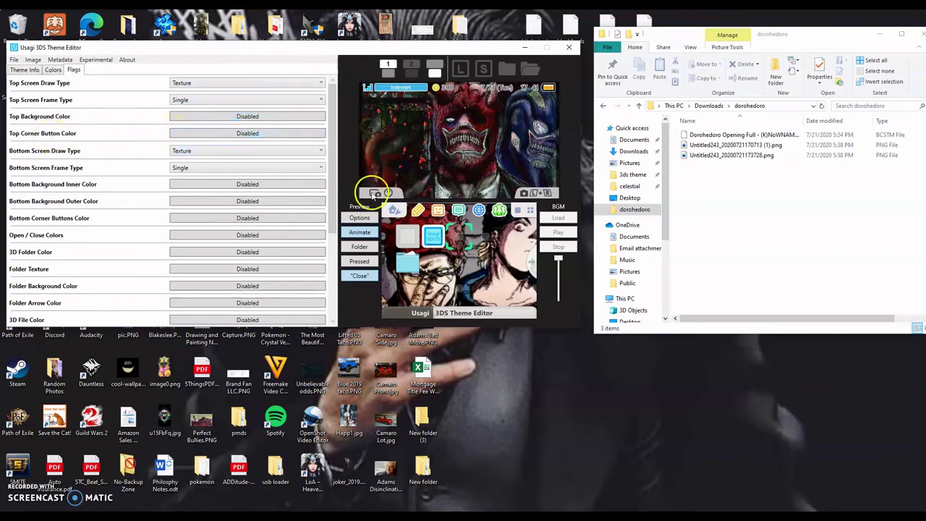
Step: Enable the Top Corner Button Color and Bottom Corner Buttons Color flags
click(239, 135)
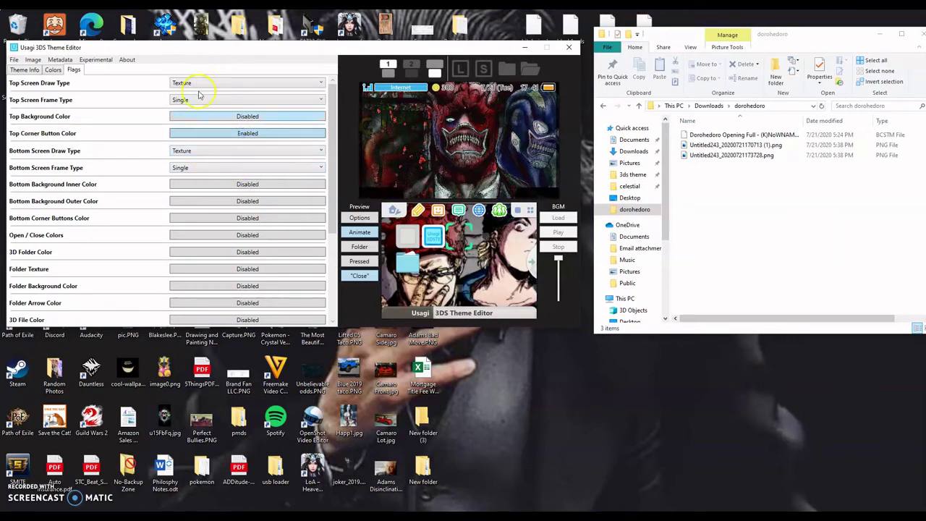
scroll(184, 186, down, 1)
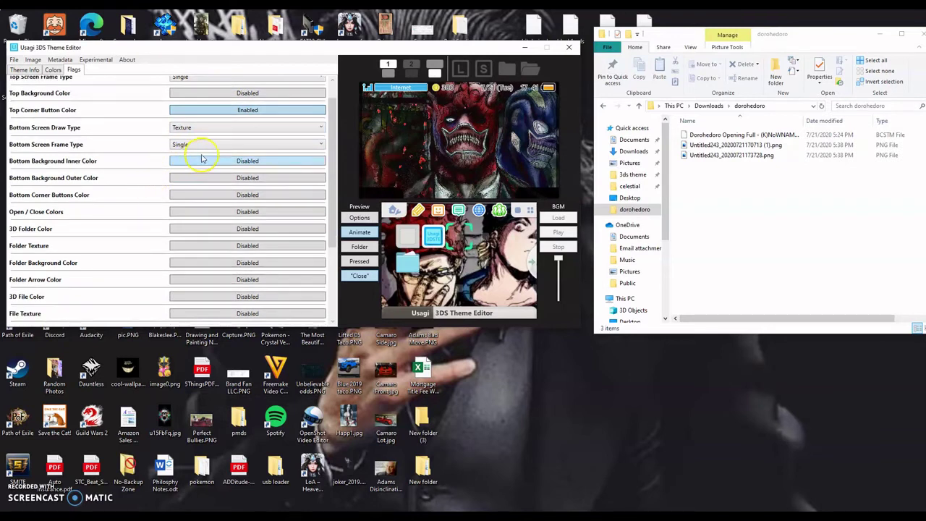
click(235, 196)
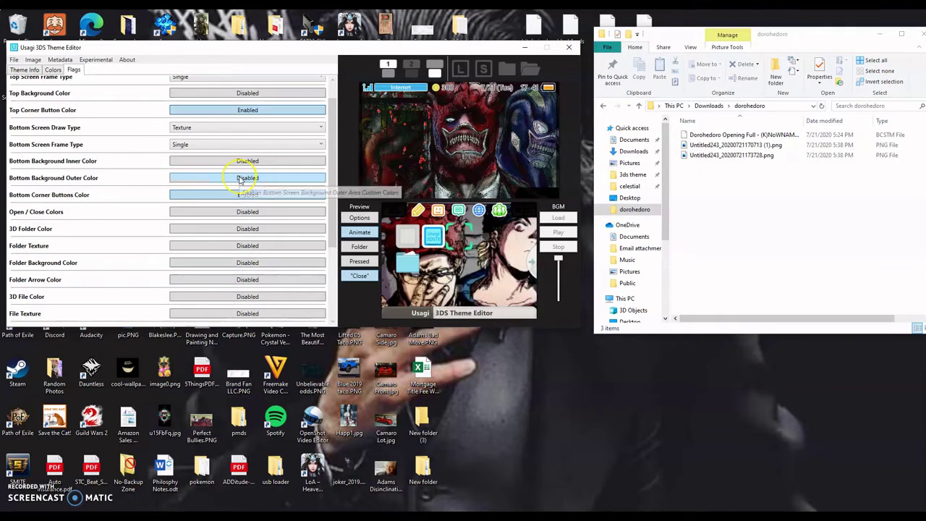
click(233, 204)
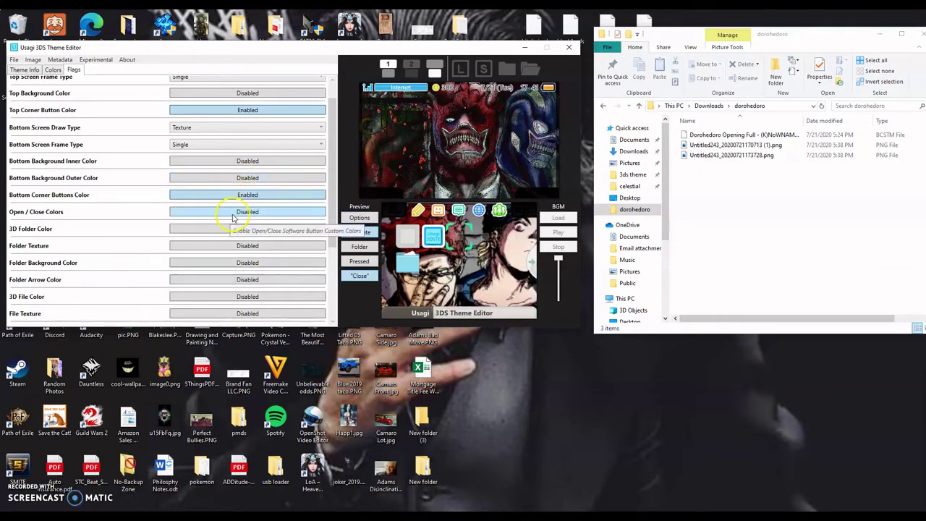
Step: Enable the Open / Close Colors, 3D Folder Color and Folder Background Color flags
click(233, 214)
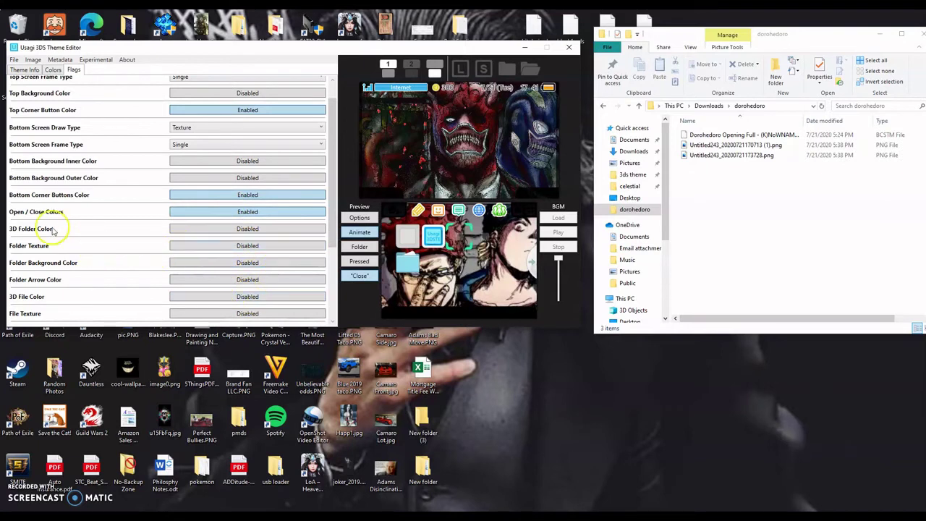
click(205, 229)
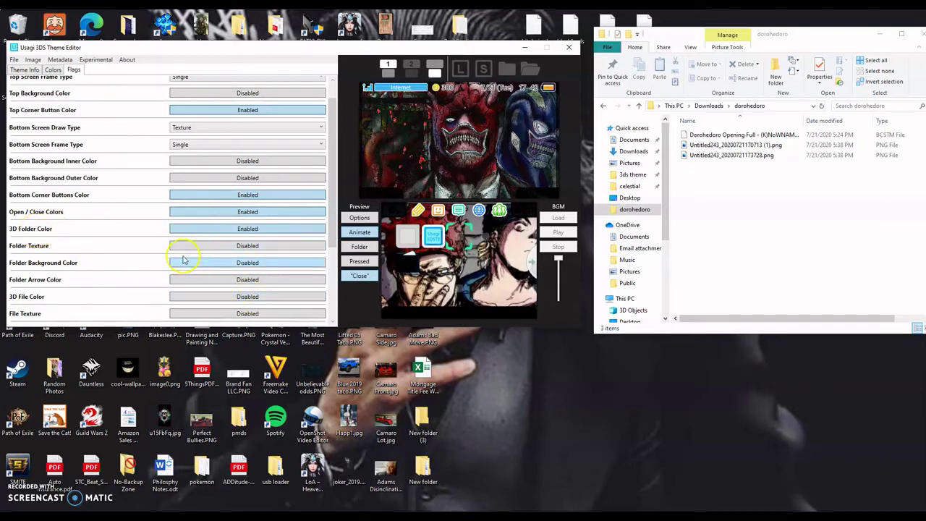
click(194, 249)
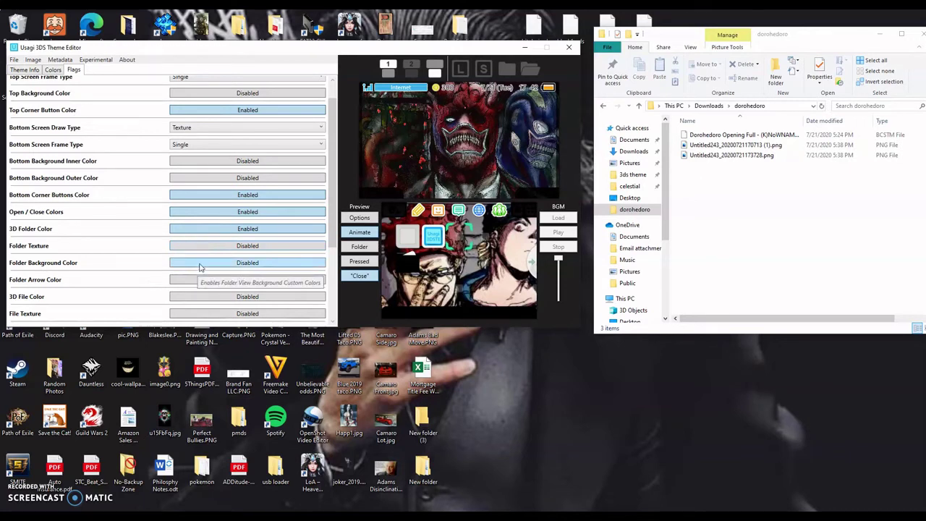
click(199, 264)
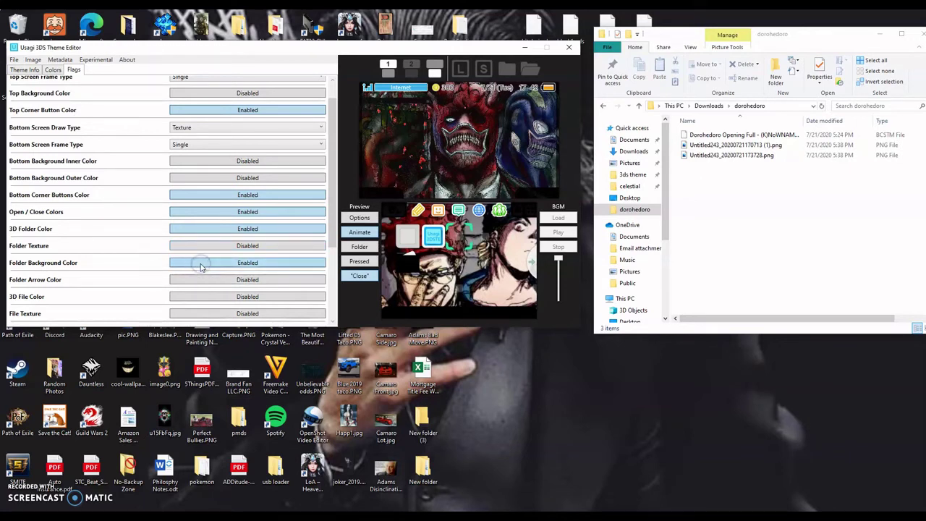
click(199, 264)
click(256, 285)
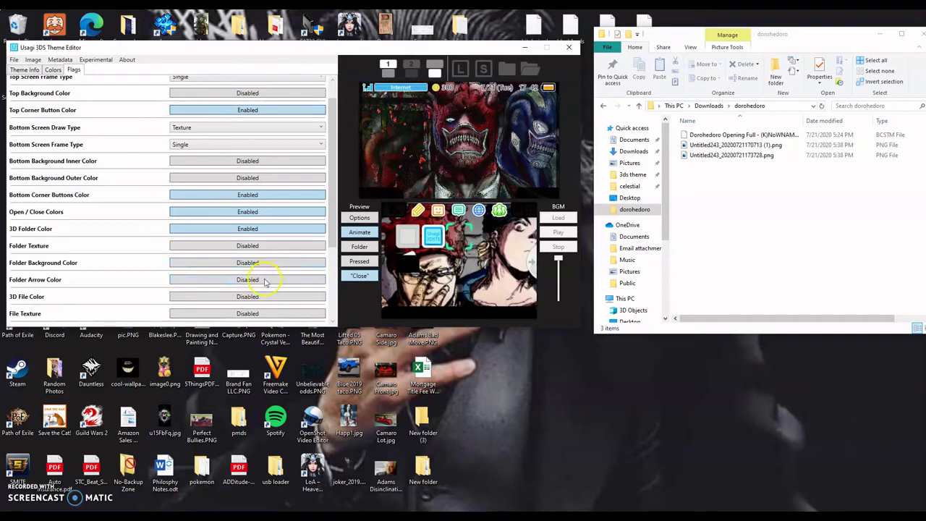
scroll(264, 279, down, 1)
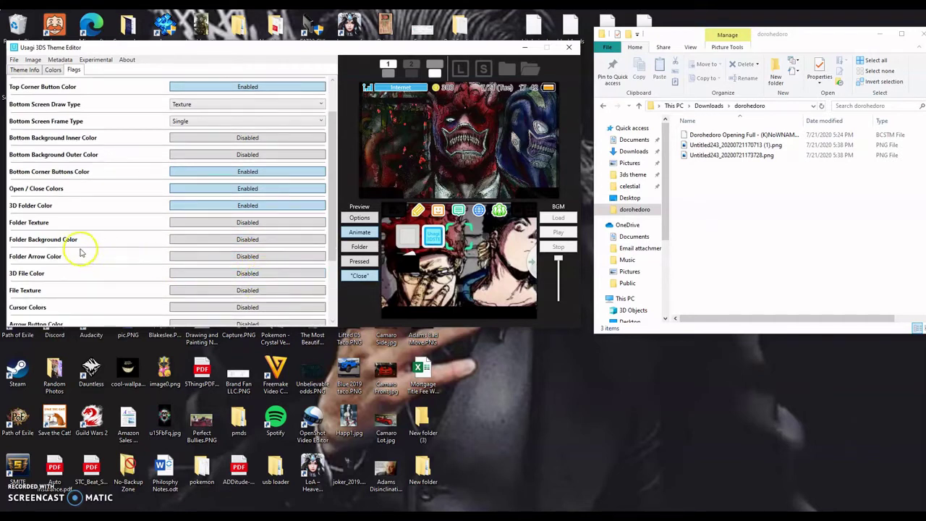
click(207, 246)
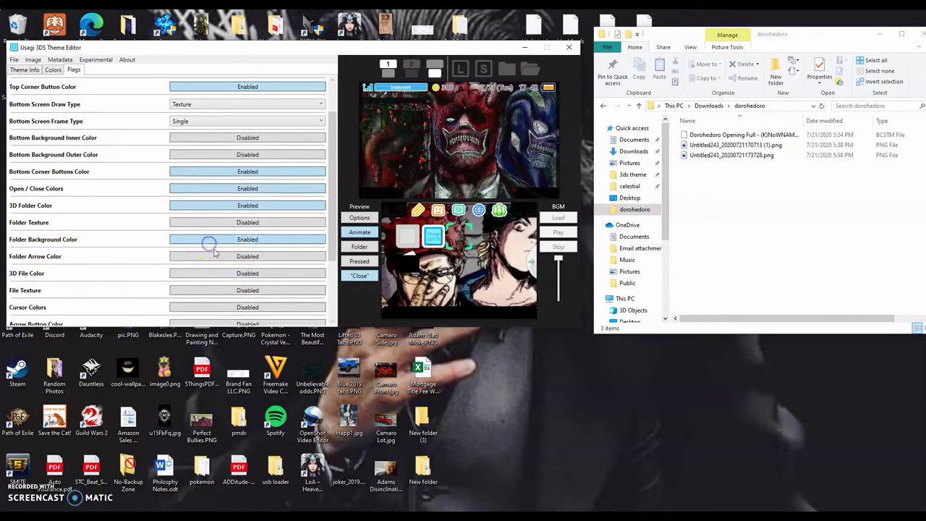
Step: Preview the bottom screen in folder view and with its buttons in the pressed state, restoring the normal view
click(363, 251)
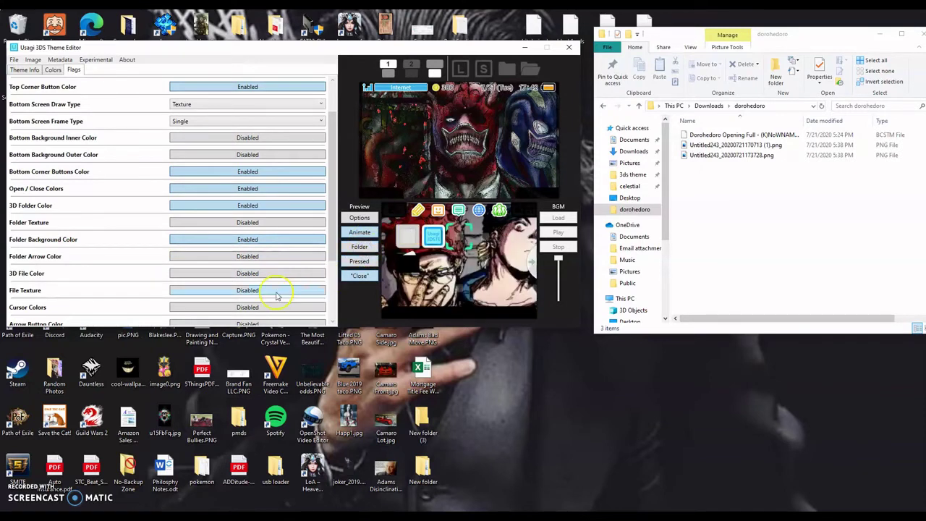
click(364, 248)
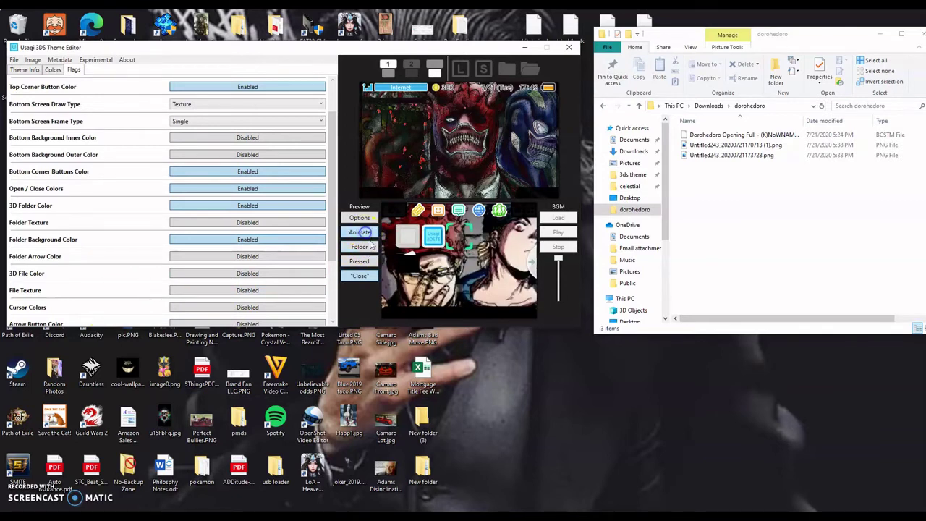
click(362, 262)
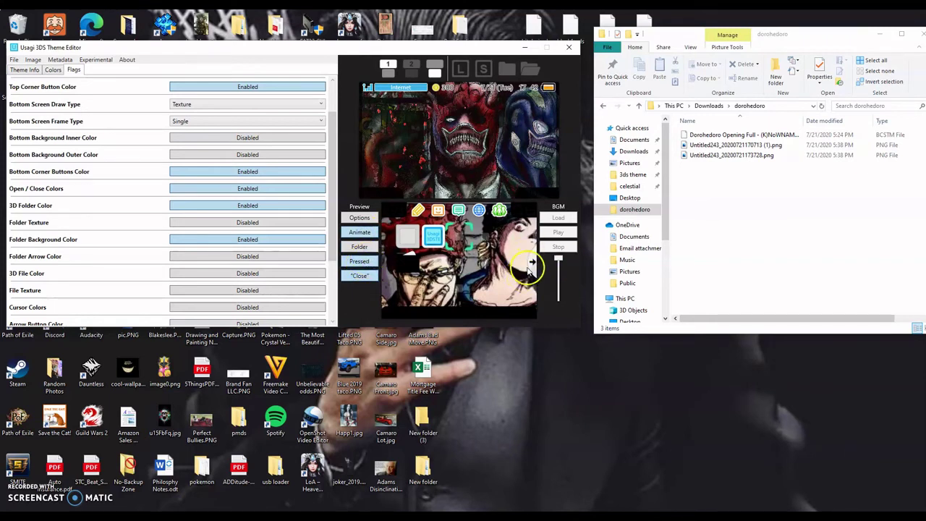
click(362, 262)
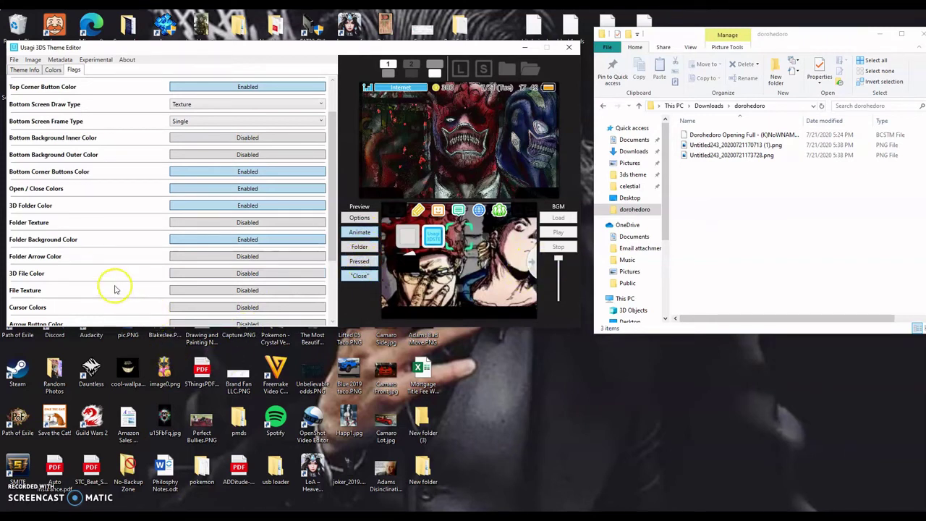
Step: Enable the 3D File Color, Cursor Colors and Background Music flags
scroll(129, 293, down, 1)
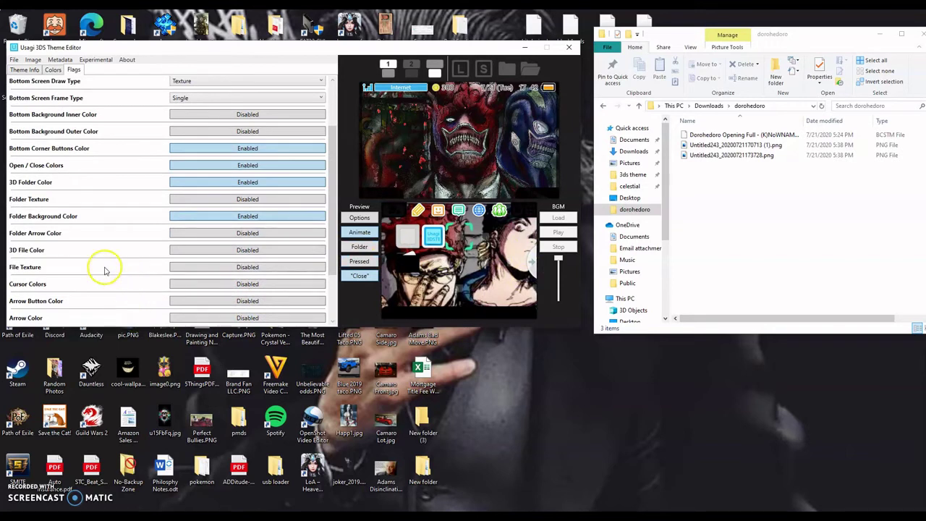
click(186, 252)
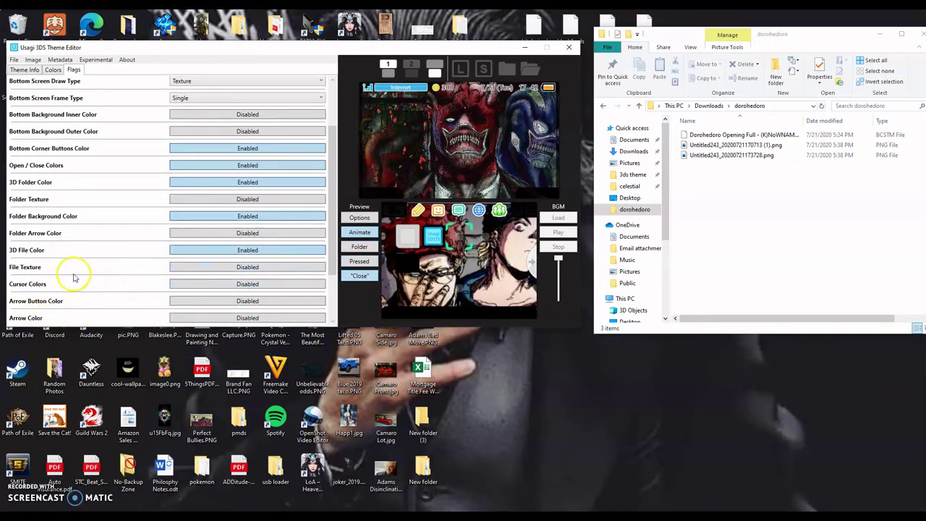
click(210, 284)
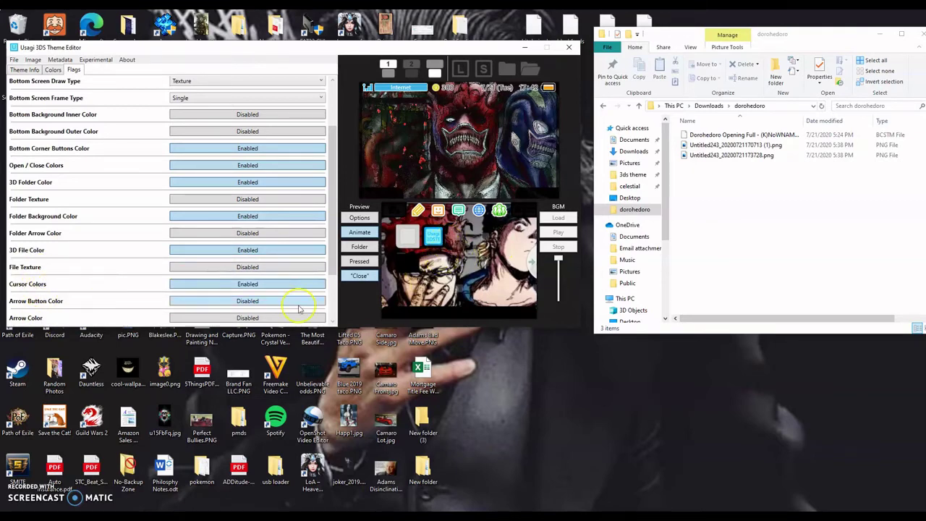
scroll(91, 295, down, 1)
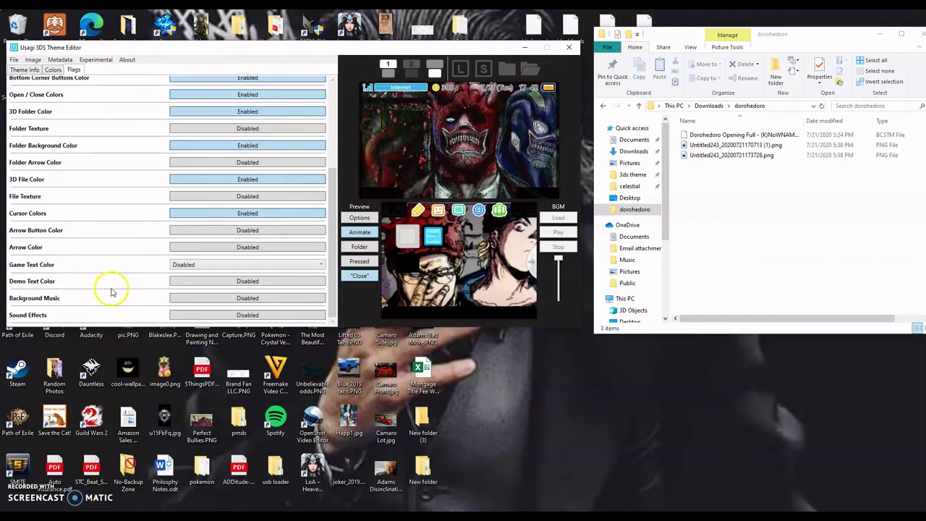
click(198, 300)
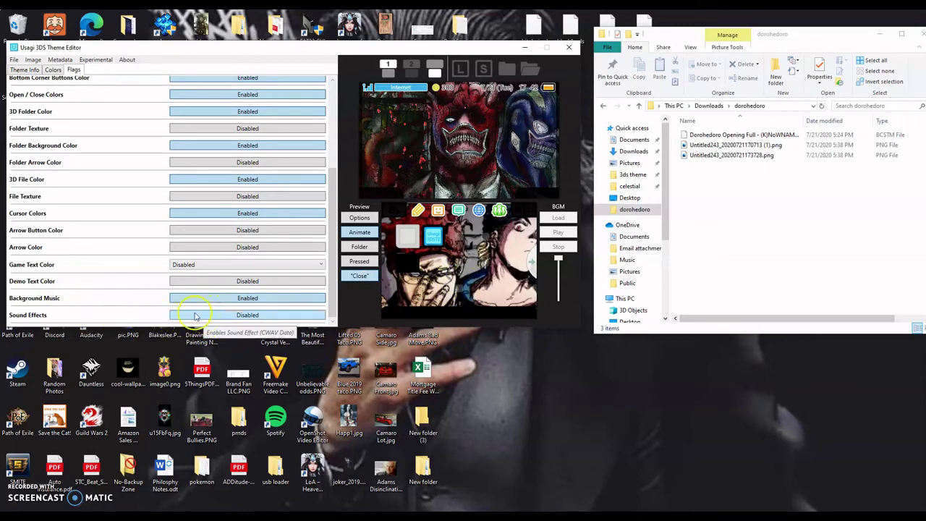
Step: Enable the Arrow Button Color and Arrow Color flags
scroll(139, 268, up, 1)
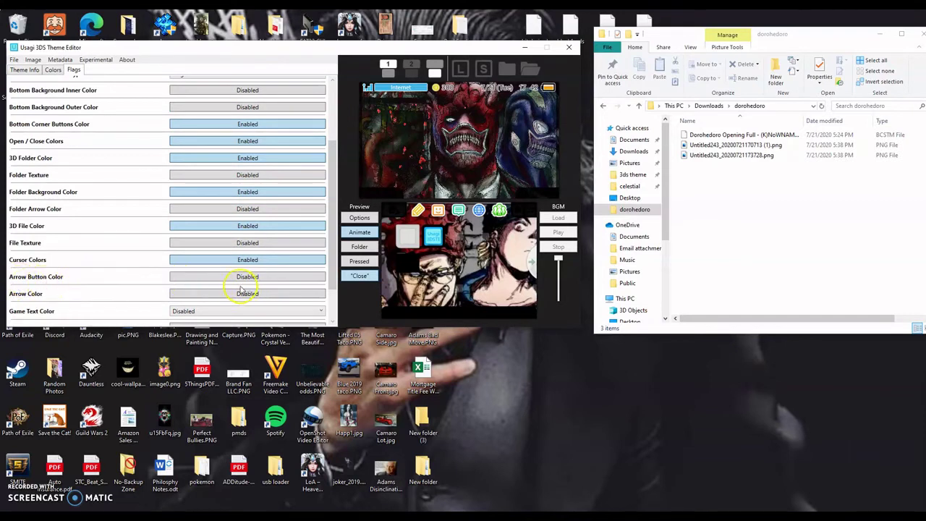
click(234, 281)
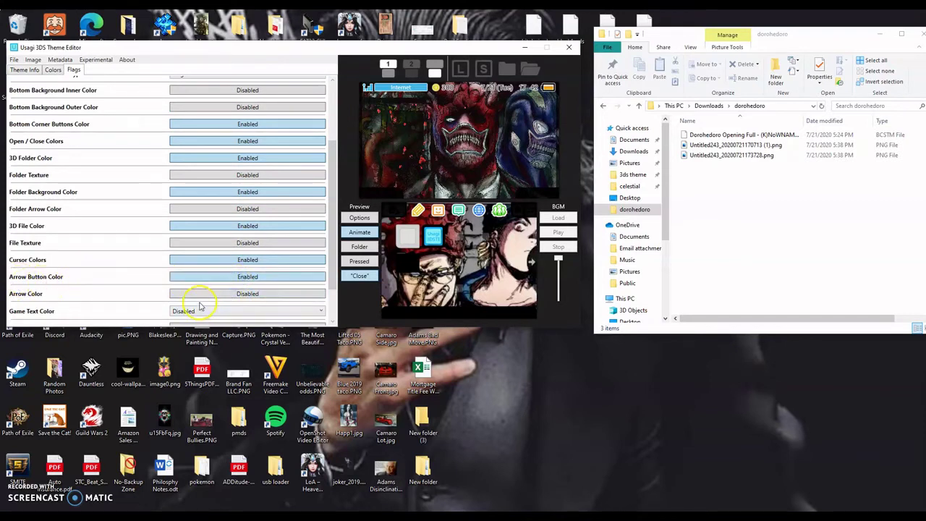
click(200, 292)
scroll(134, 279, up, 2)
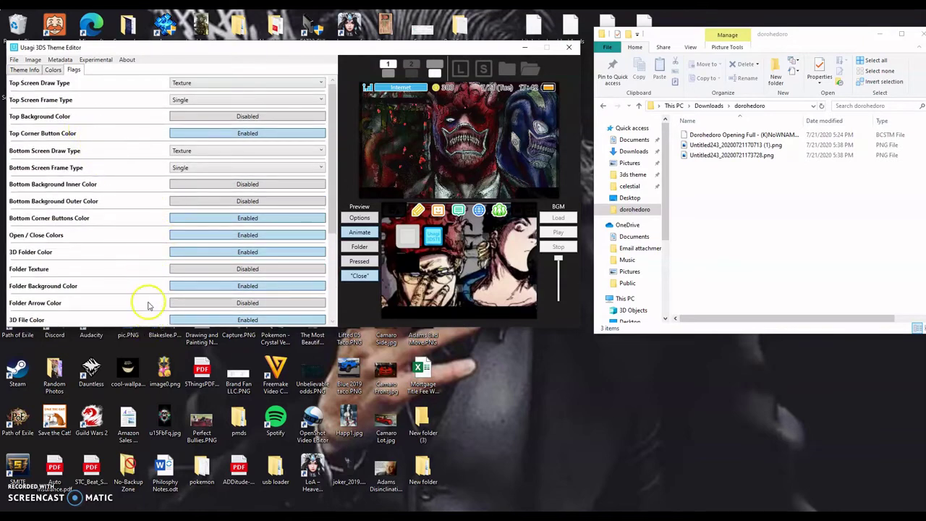
Step: In the theme colors, set the Top Corner Buttons background to bright red and the foreground to pale grey from the top image palette
click(26, 71)
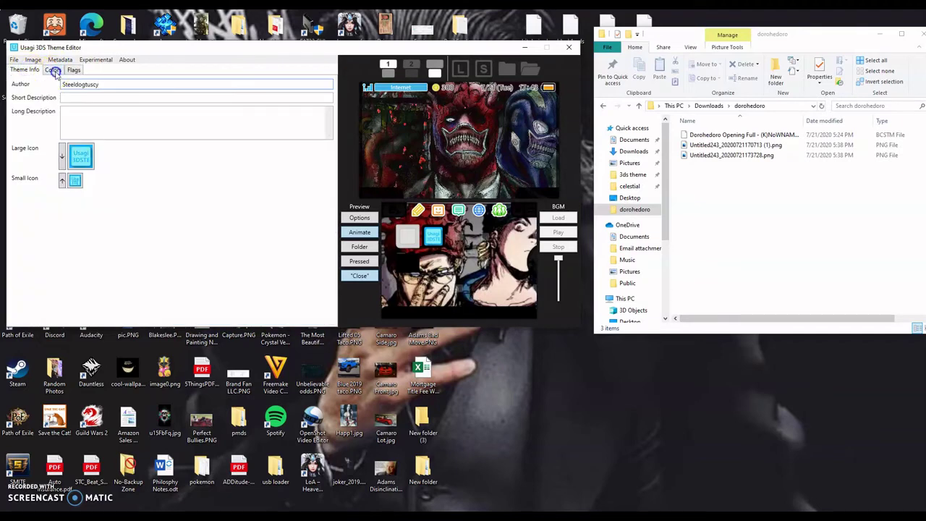
click(55, 72)
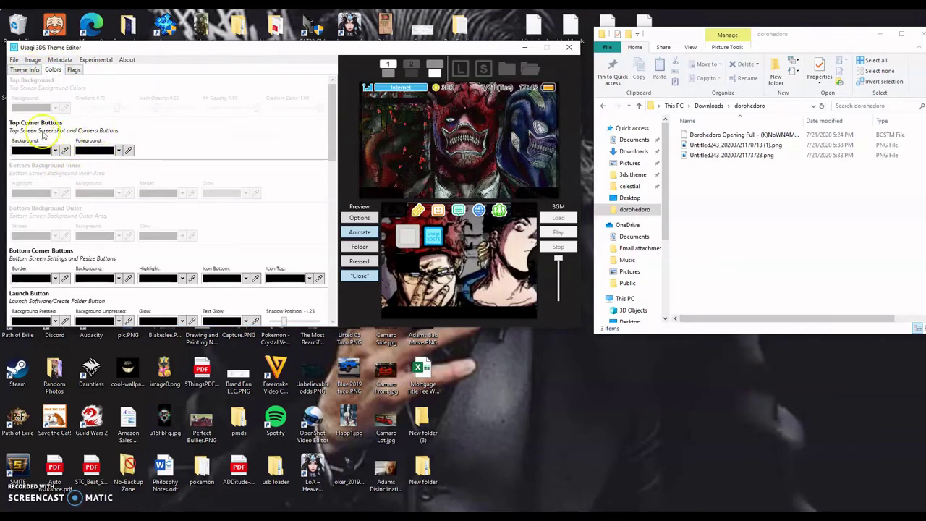
scroll(149, 217, down, 4)
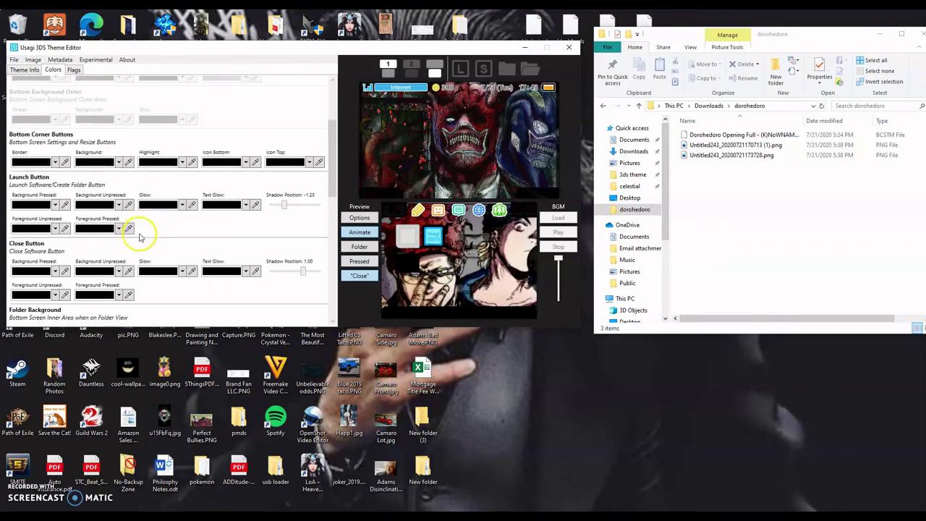
scroll(140, 236, up, 4)
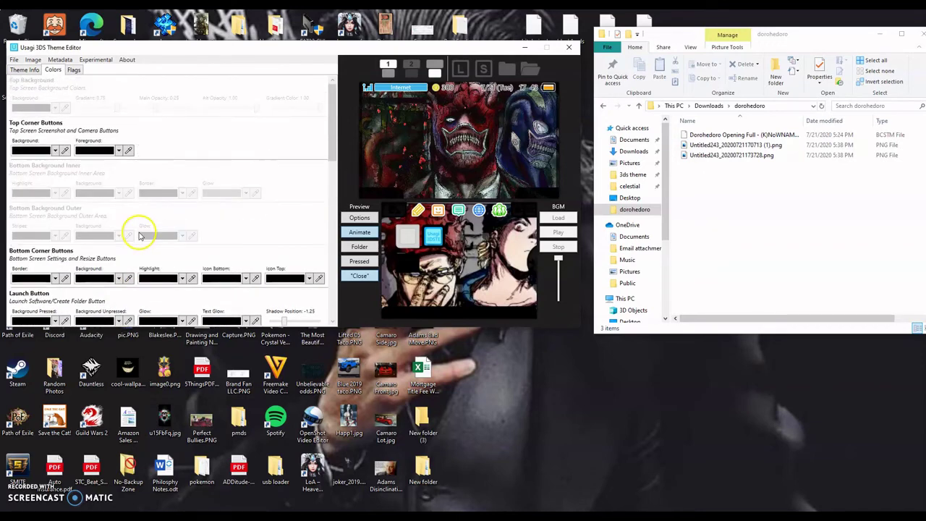
click(45, 152)
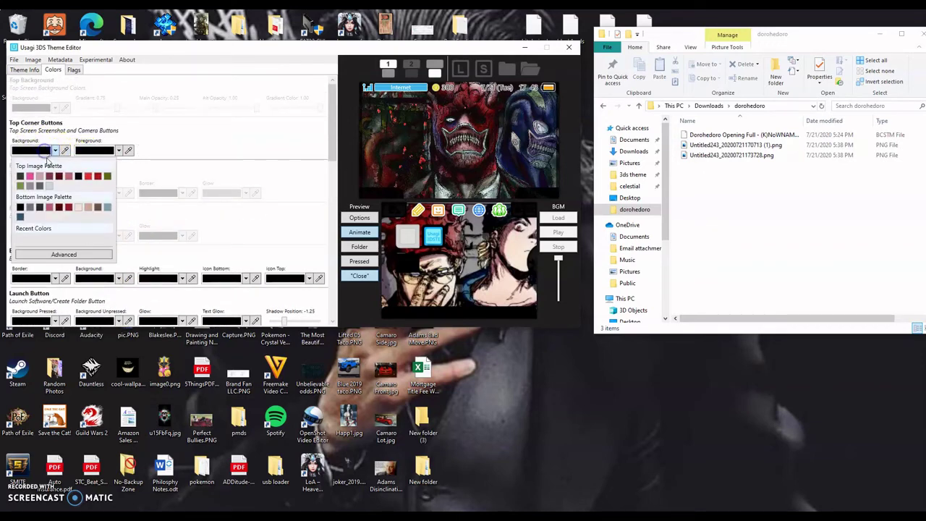
click(89, 177)
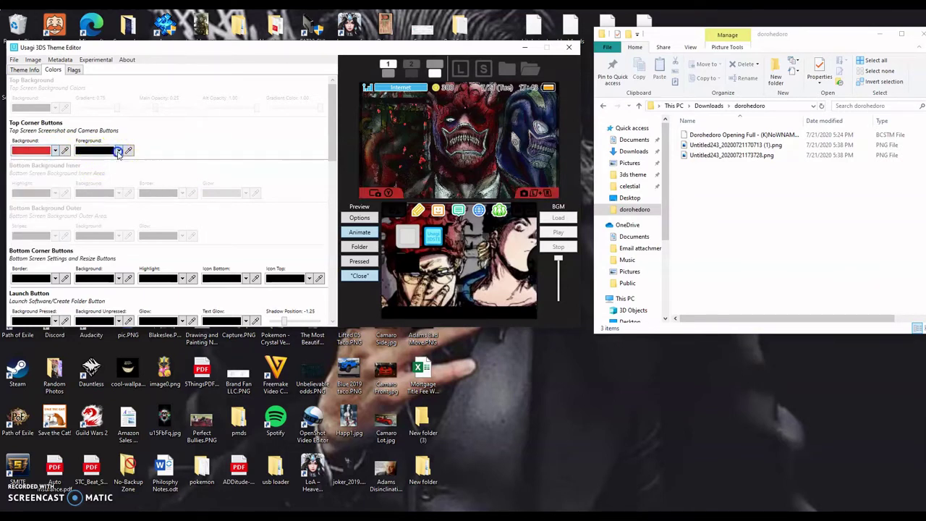
click(118, 152)
click(121, 177)
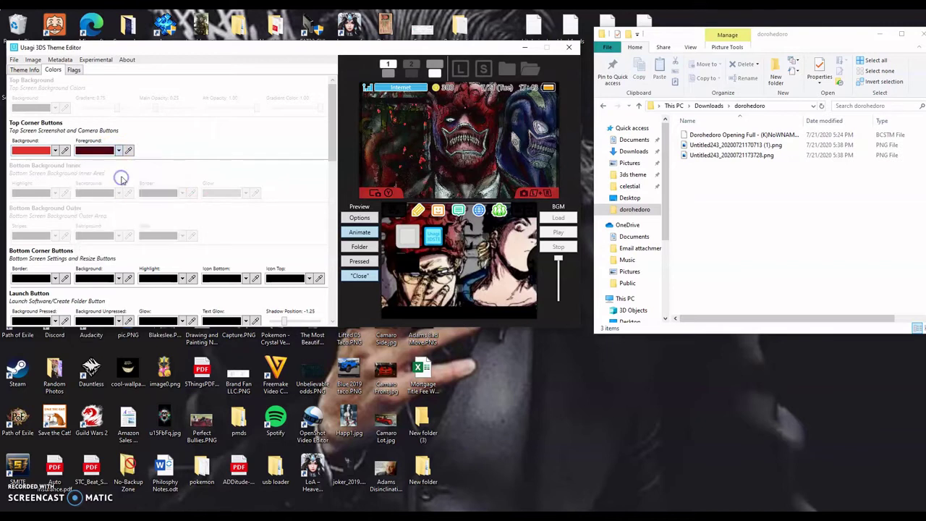
click(119, 151)
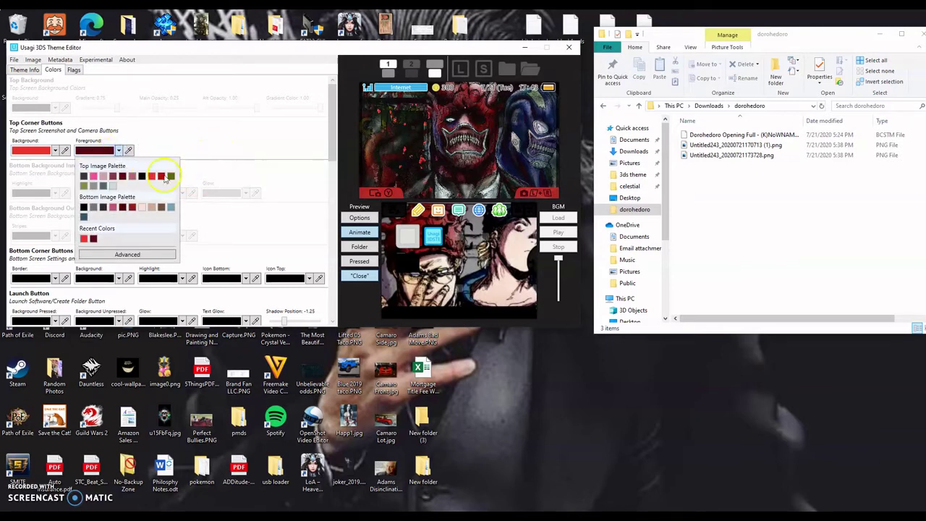
click(112, 185)
Step: Set the Bottom Corner Buttons border to hot pink, the background to dusty pink and the highlight to pale grey
scroll(160, 190, down, 3)
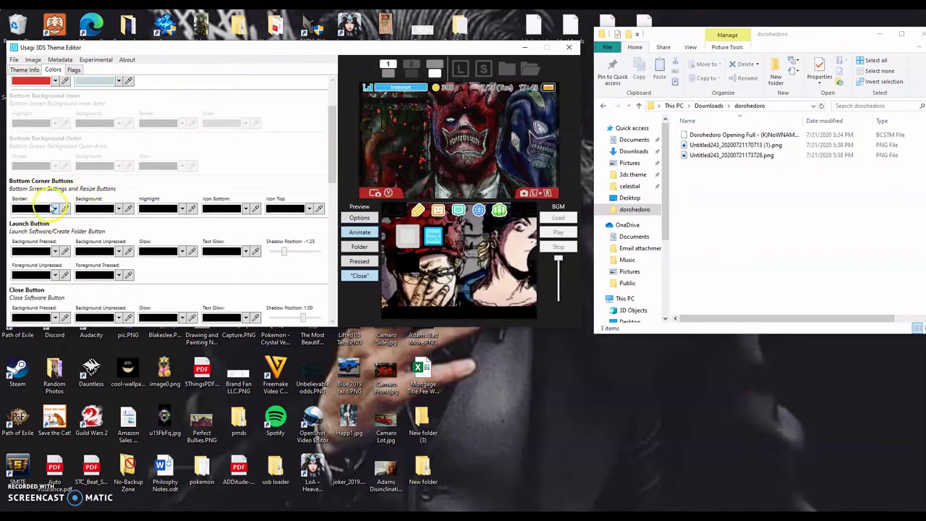
click(55, 209)
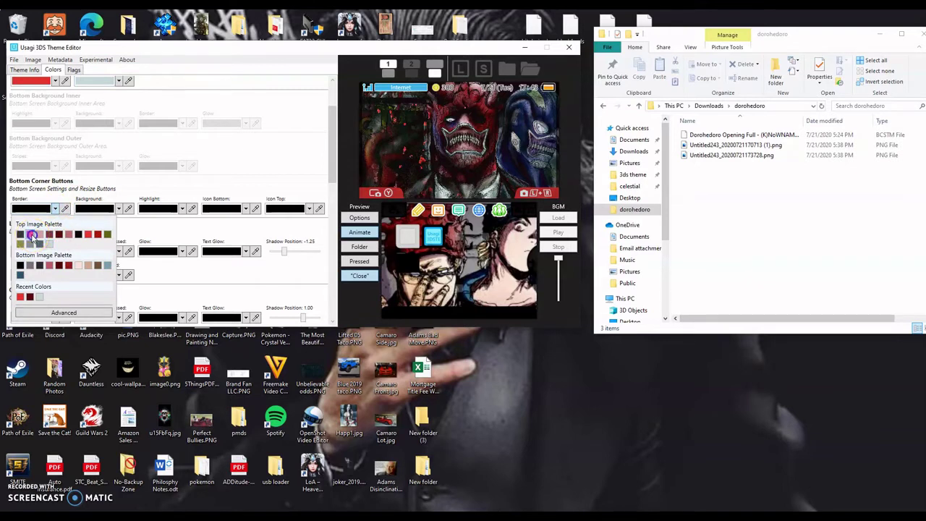
click(31, 234)
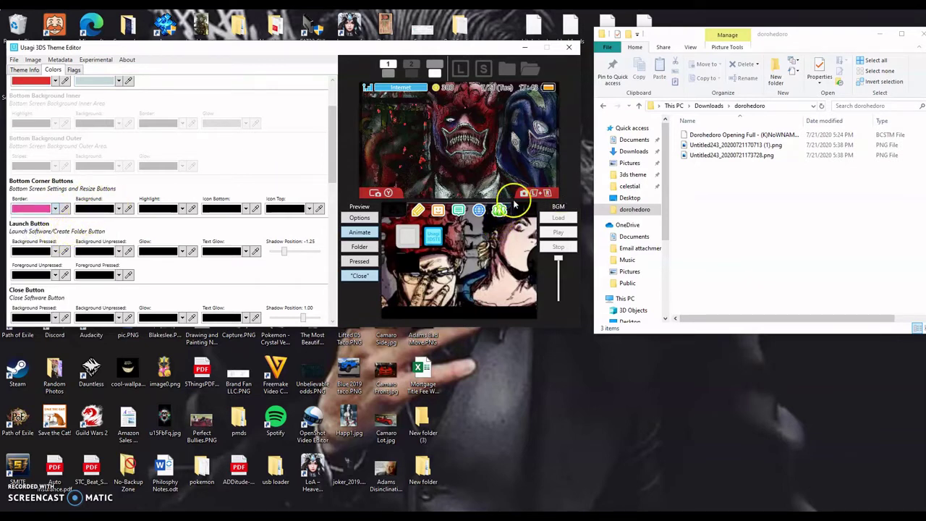
click(119, 208)
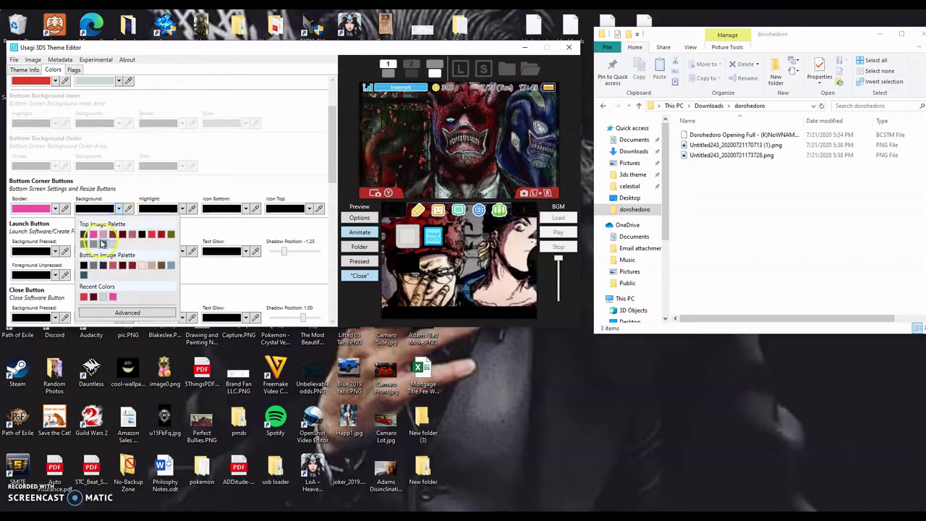
click(102, 244)
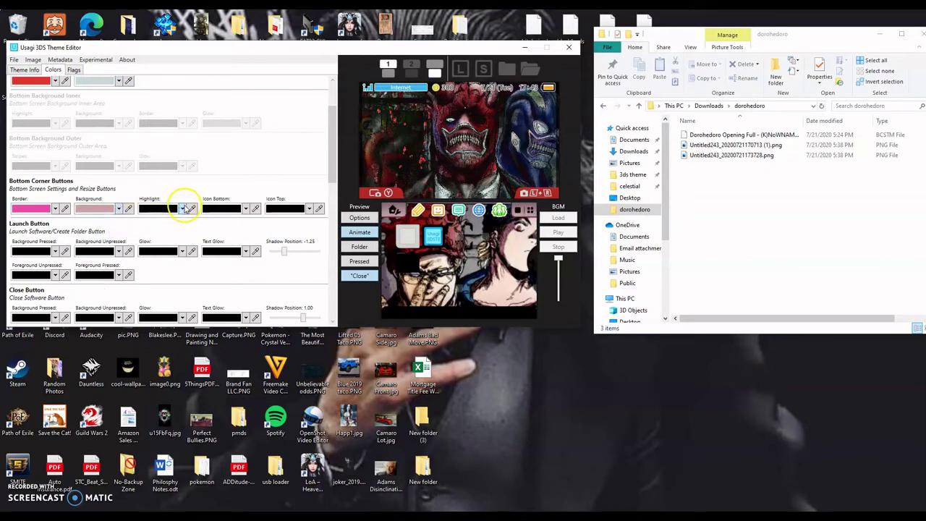
click(183, 209)
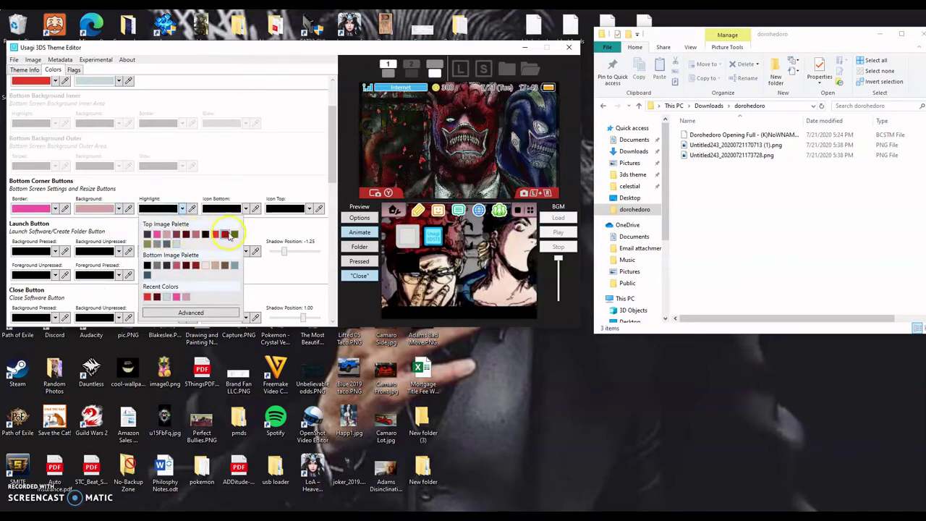
click(206, 265)
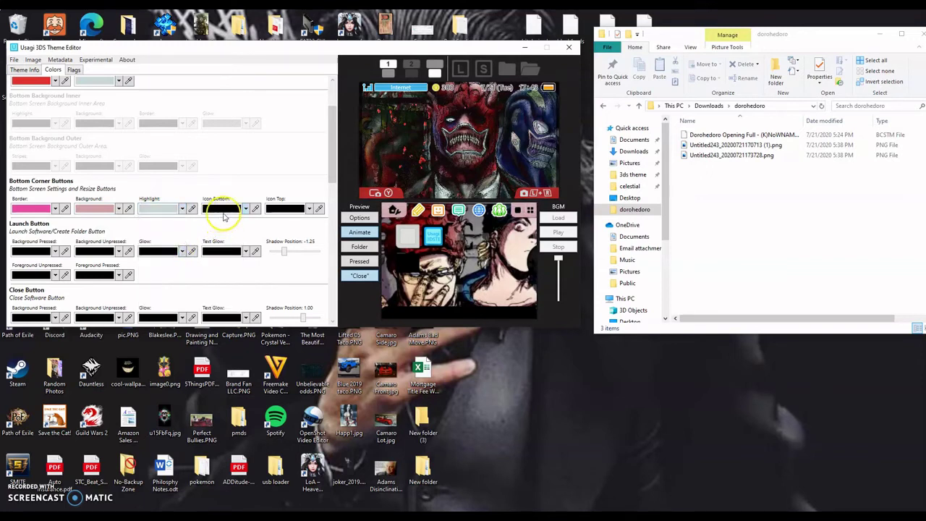
Step: Set the Bottom Corner Buttons' Icon Bottom color to dark red and Icon Top to deep maroon from the top image palette
click(245, 209)
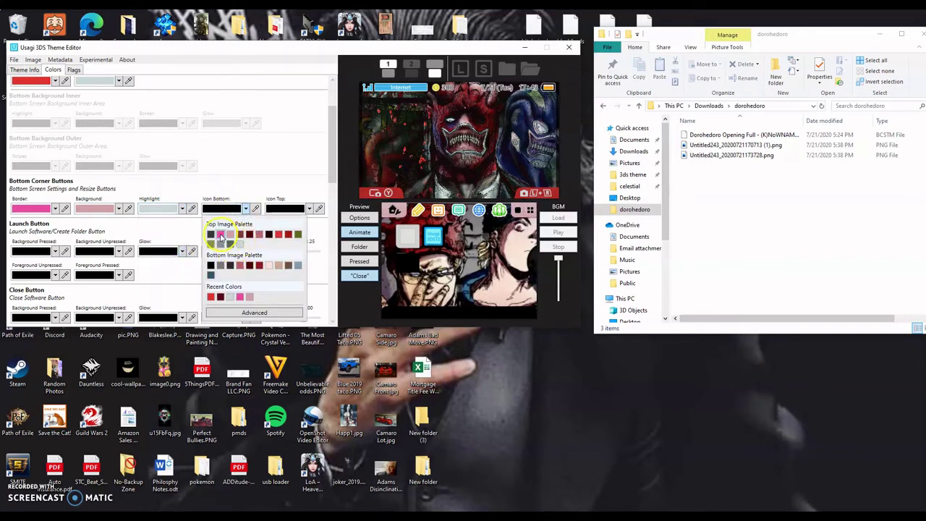
click(289, 235)
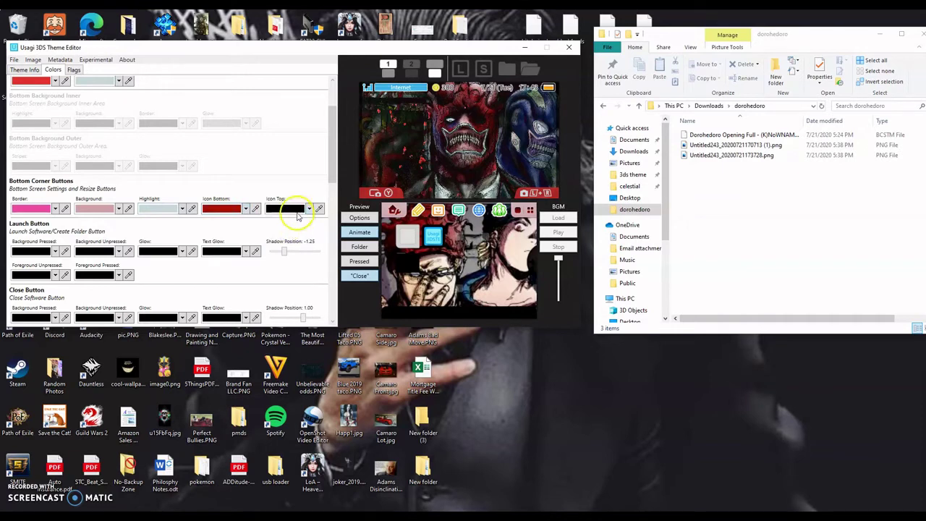
click(310, 209)
click(284, 234)
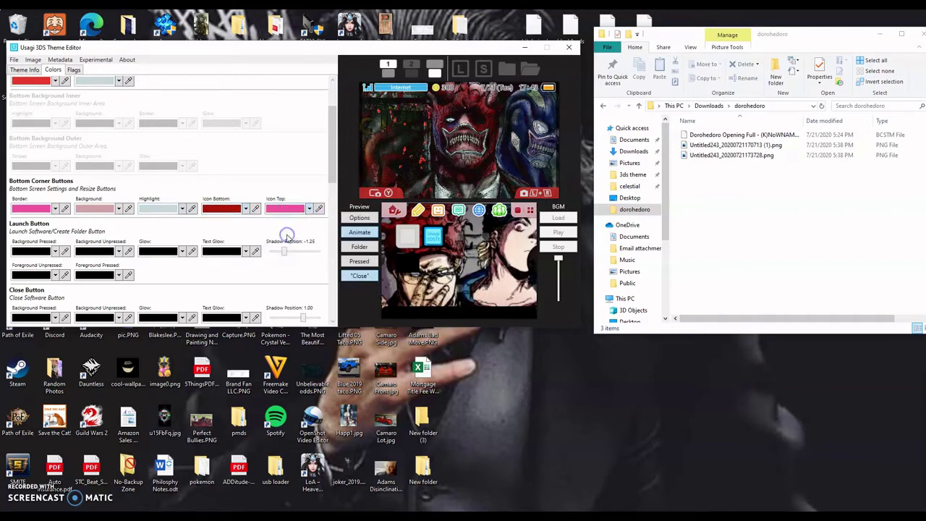
click(297, 208)
click(303, 243)
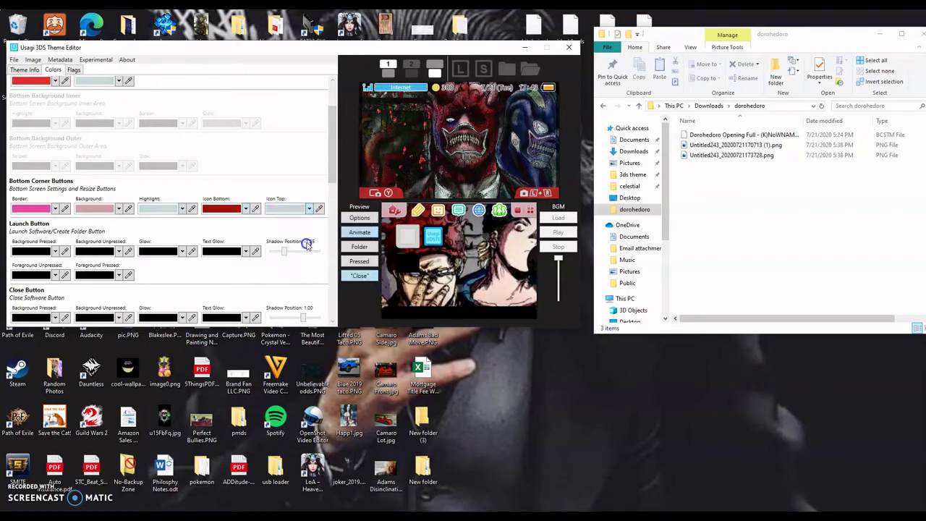
click(310, 209)
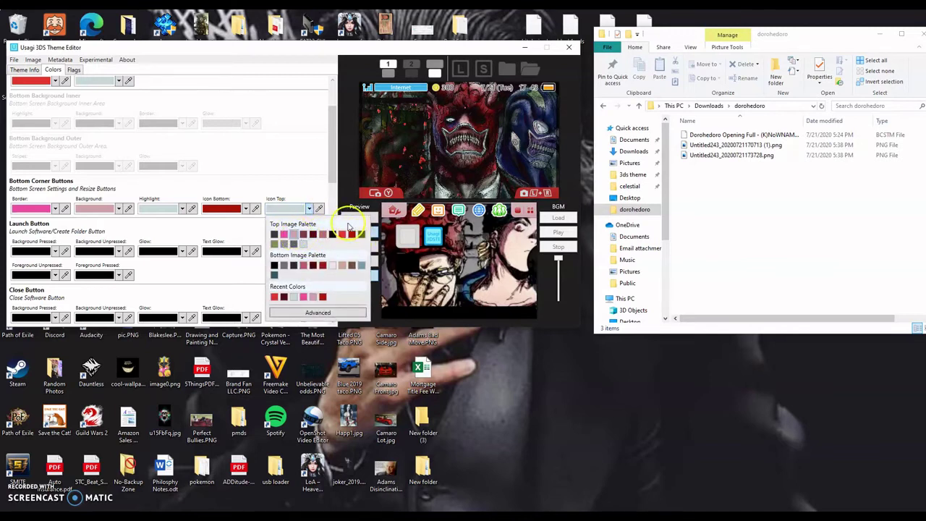
click(311, 235)
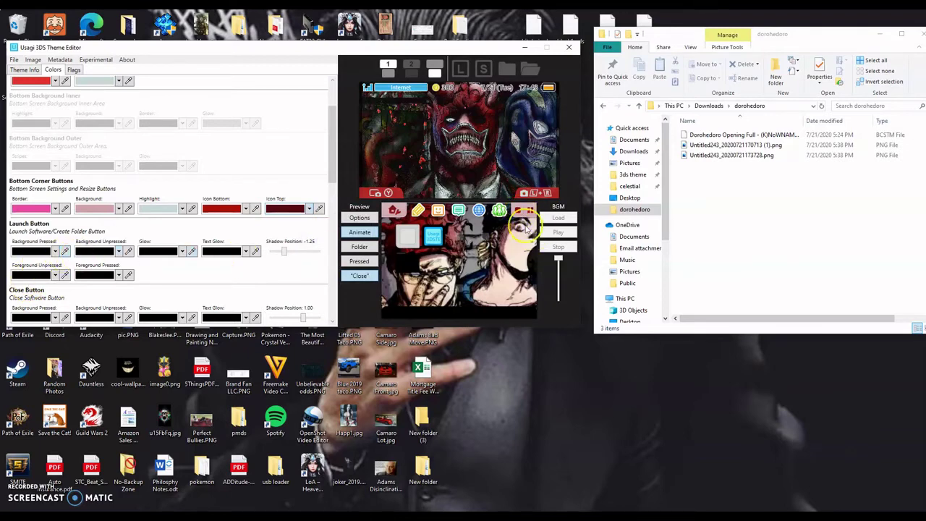
Step: Set the Launch Button's pressed background to grey-blue and its unpressed background to dark slate blue from the bottom image palette
scroll(66, 250, down, 1)
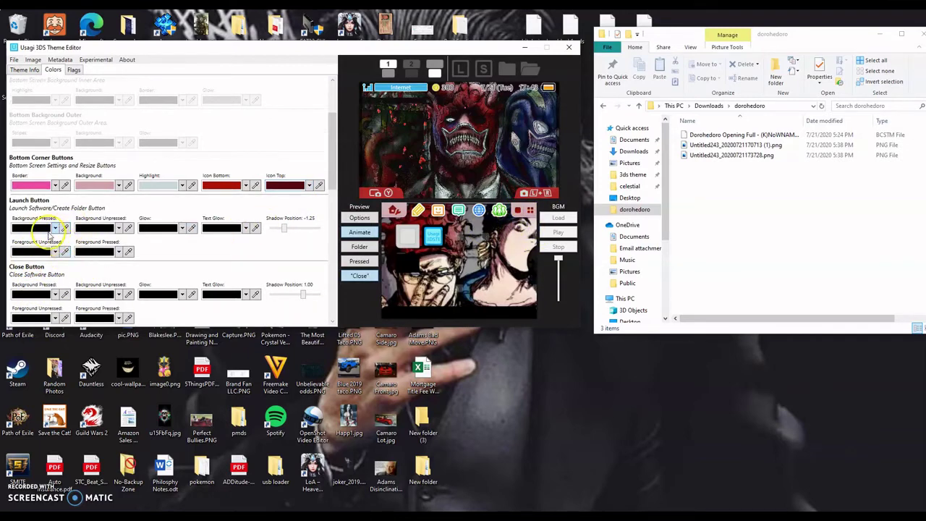
scroll(58, 235, down, 3)
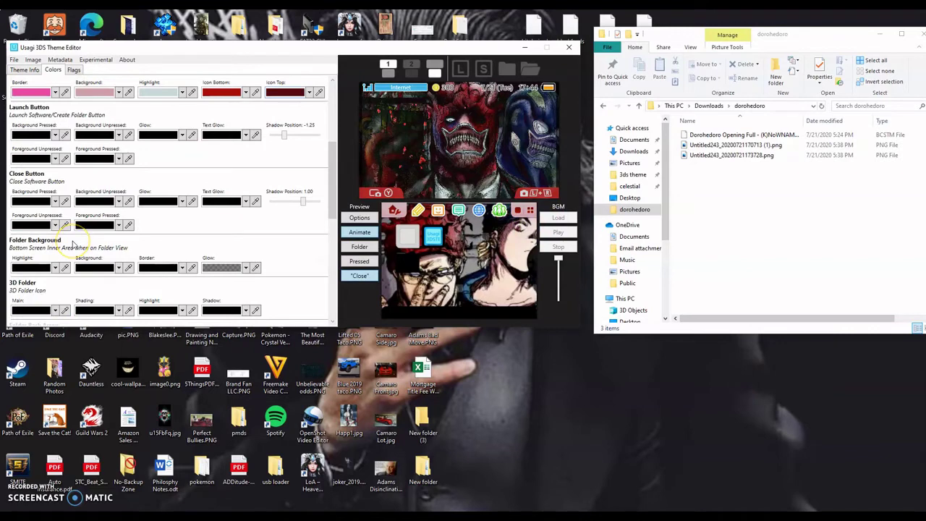
scroll(68, 282, up, 3)
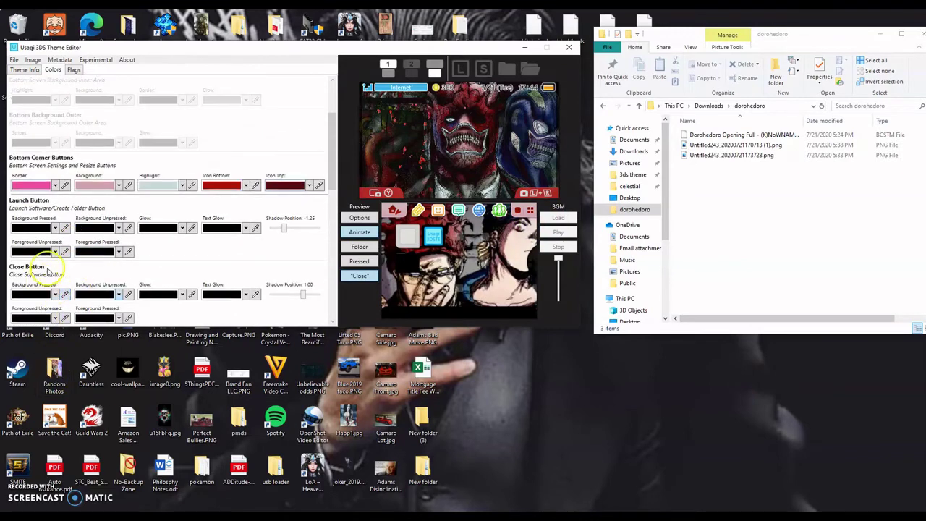
click(54, 229)
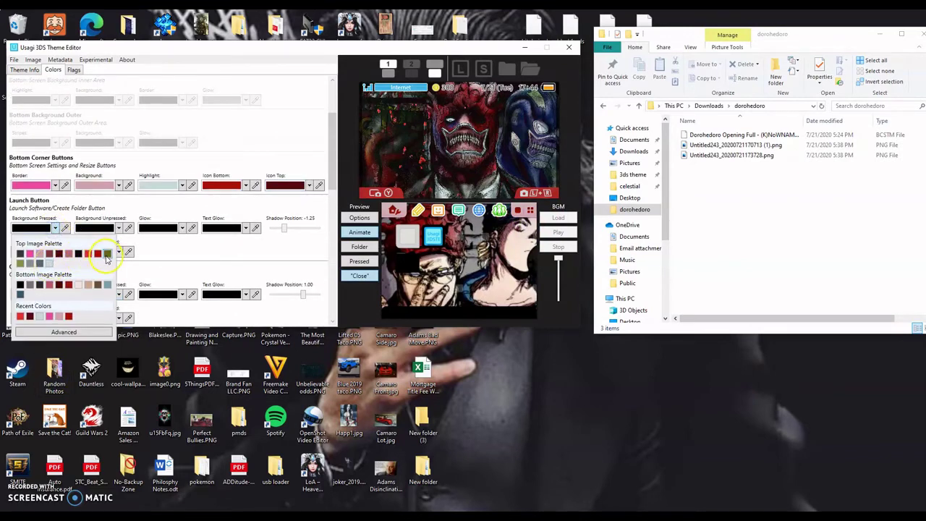
click(107, 285)
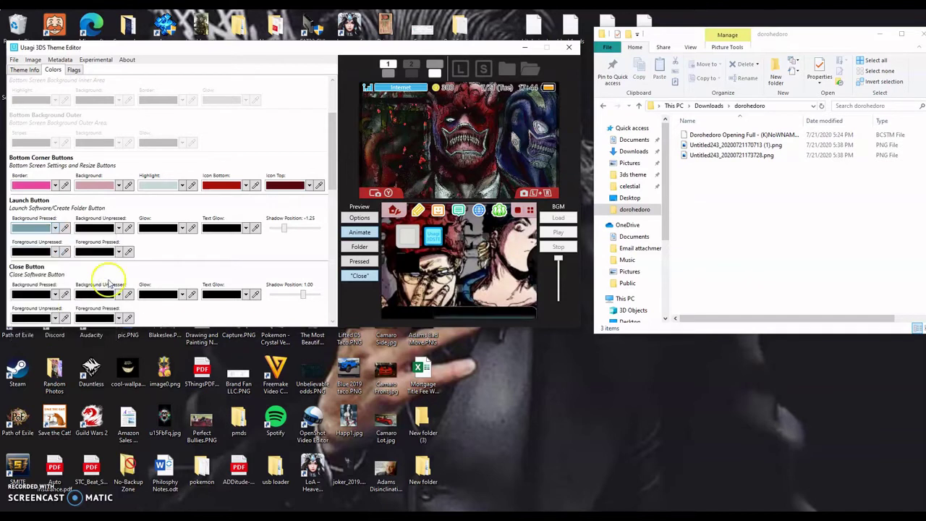
click(118, 228)
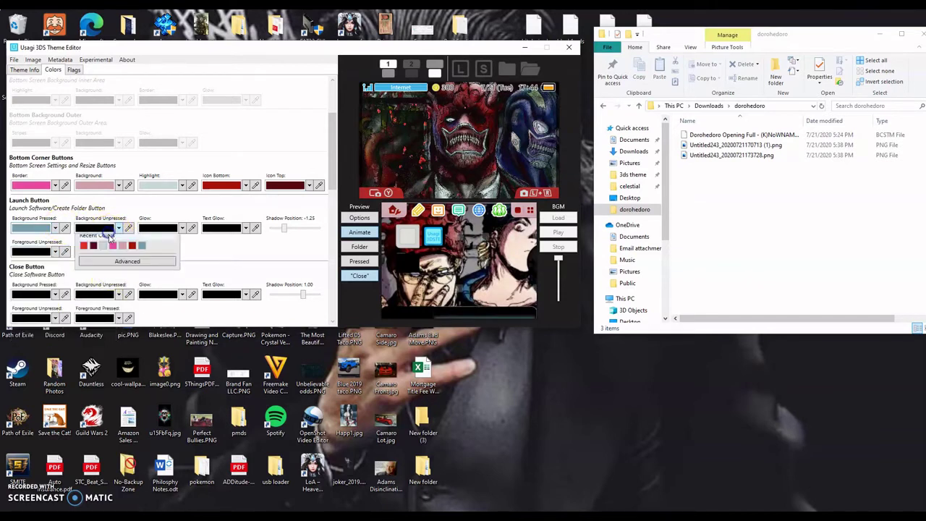
click(84, 294)
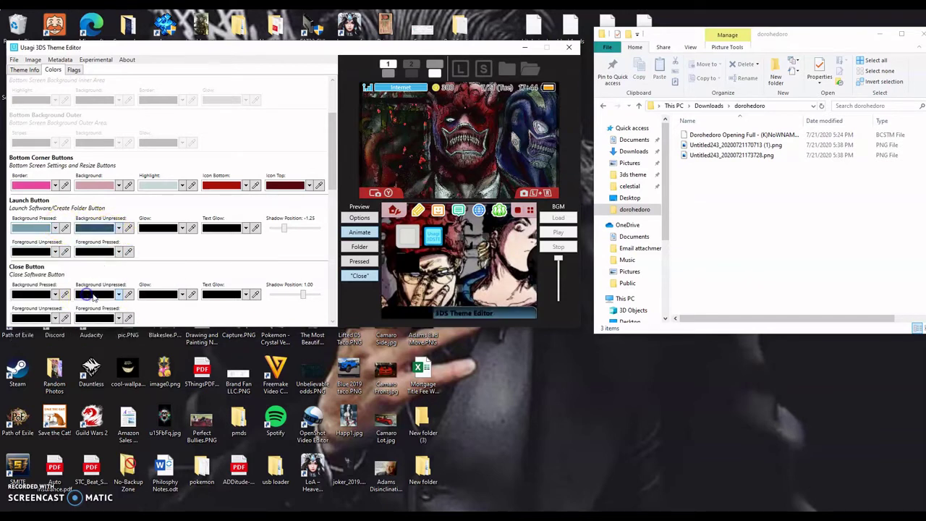
Step: Mix a custom light blue, #FFA7D3F7, for the Launch Button's glow after trying other hues
click(165, 228)
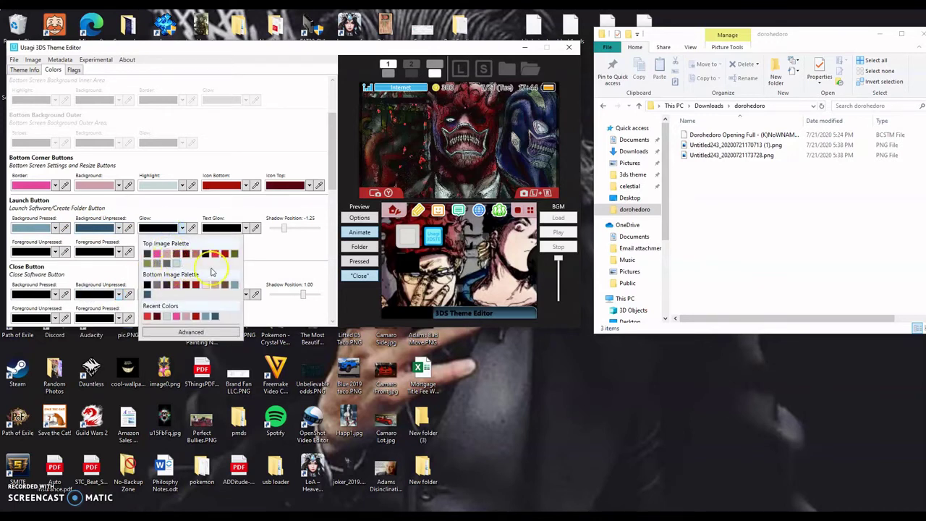
click(191, 332)
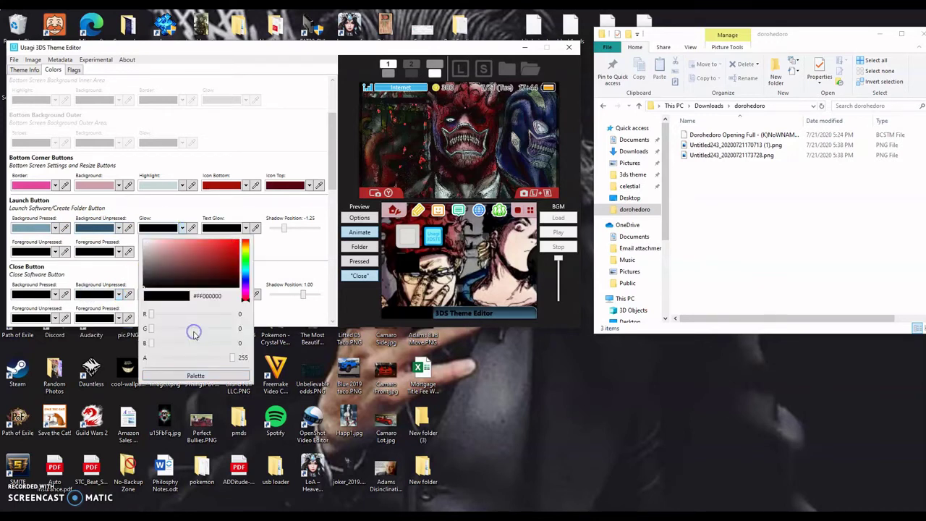
click(245, 273)
click(180, 243)
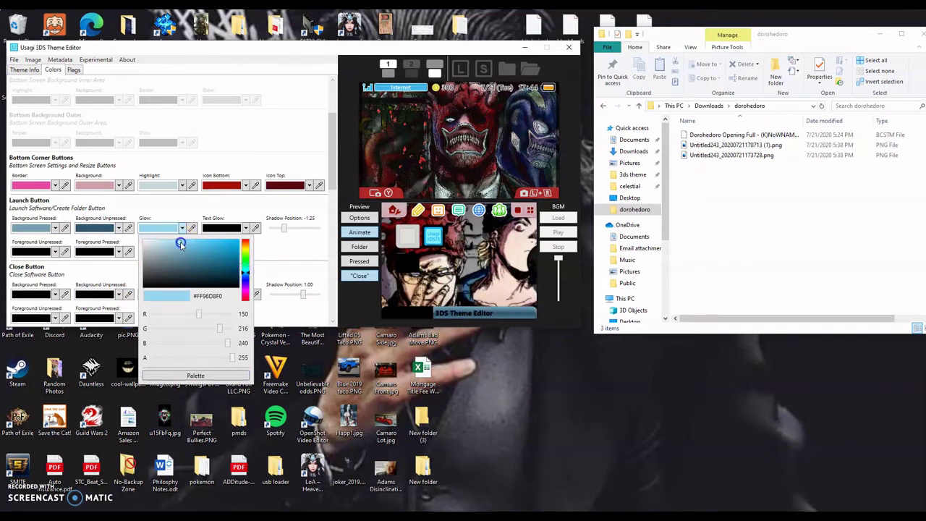
mouse_move(204, 251)
mouse_down()
mouse_move(196, 268)
mouse_move(208, 247)
mouse_up()
click(245, 258)
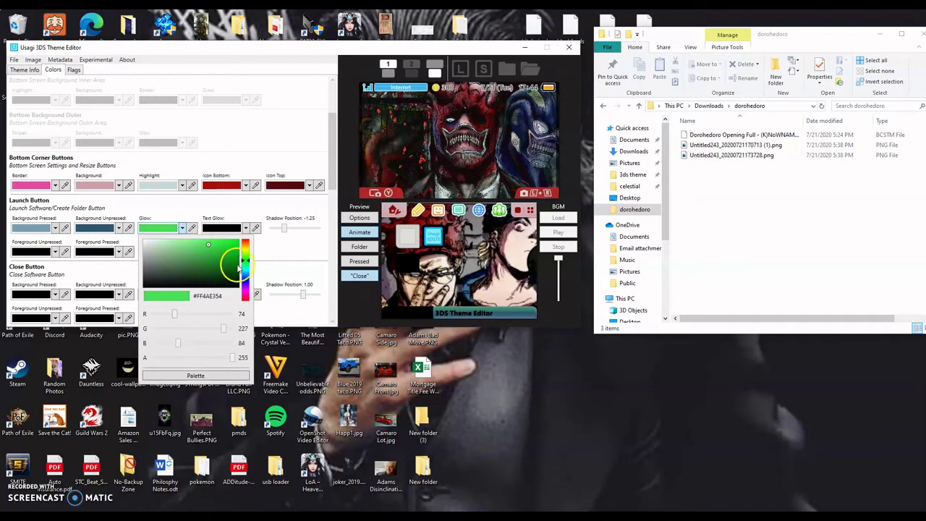
click(245, 243)
click(244, 282)
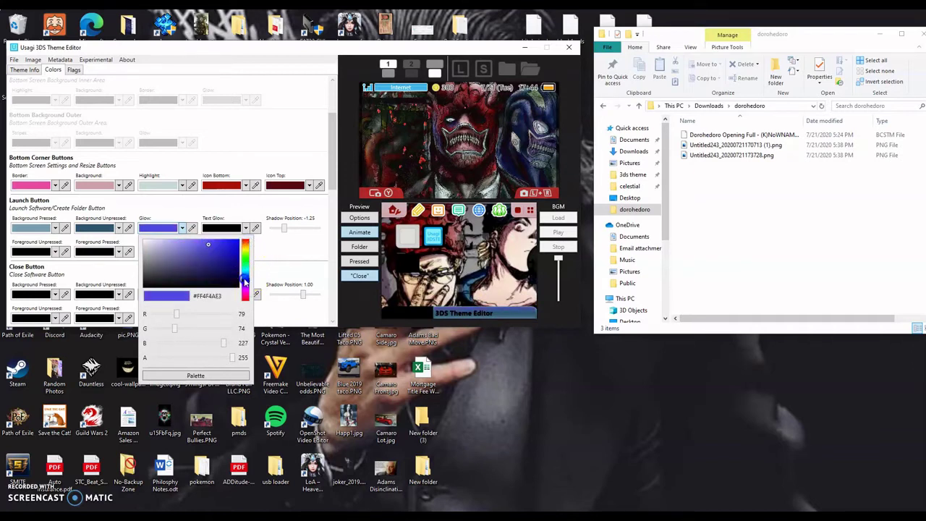
click(243, 288)
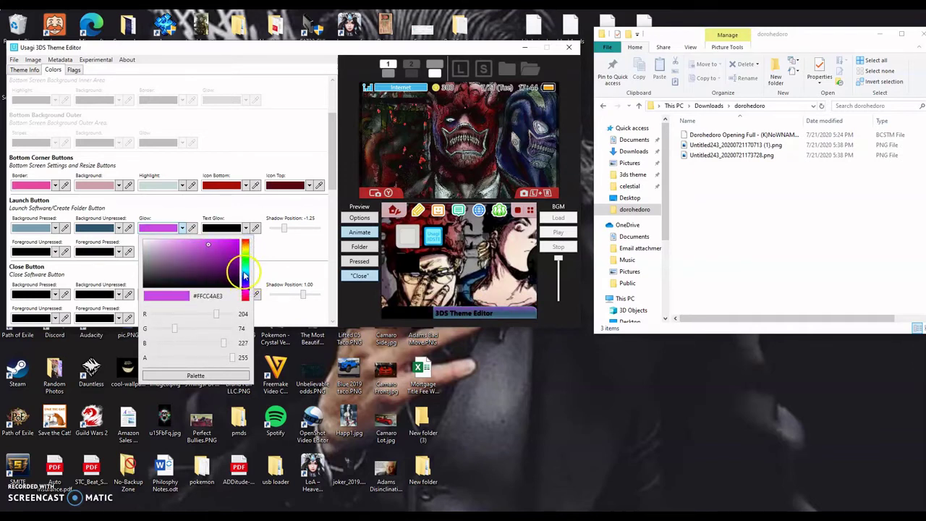
click(245, 274)
drag(150, 273, 175, 243)
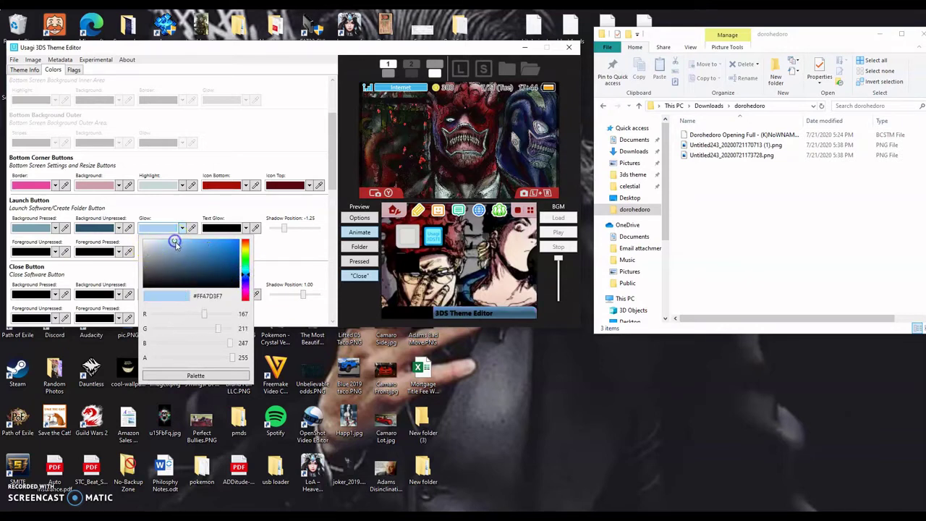
Step: Set the Launch Button's text glow to light sky blue #FF95D7F5 and its shadow position to -0.79
click(221, 232)
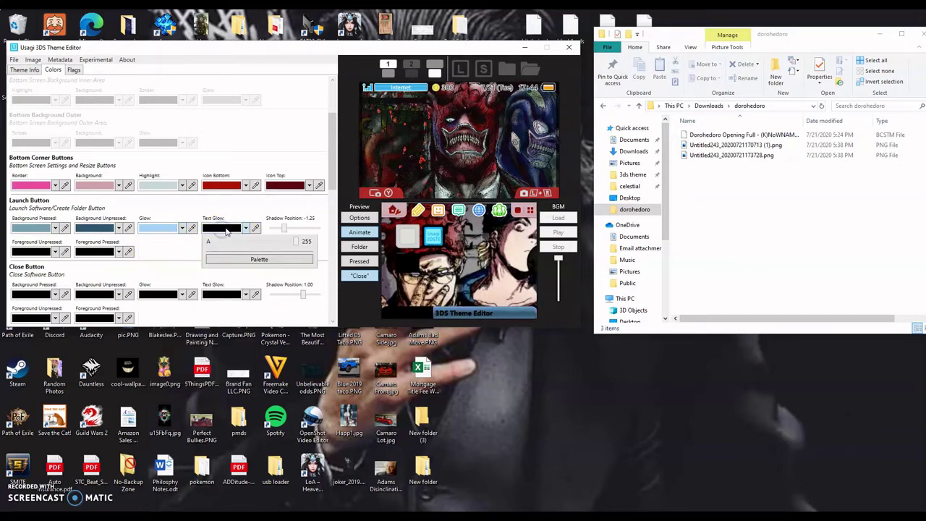
click(222, 228)
click(212, 244)
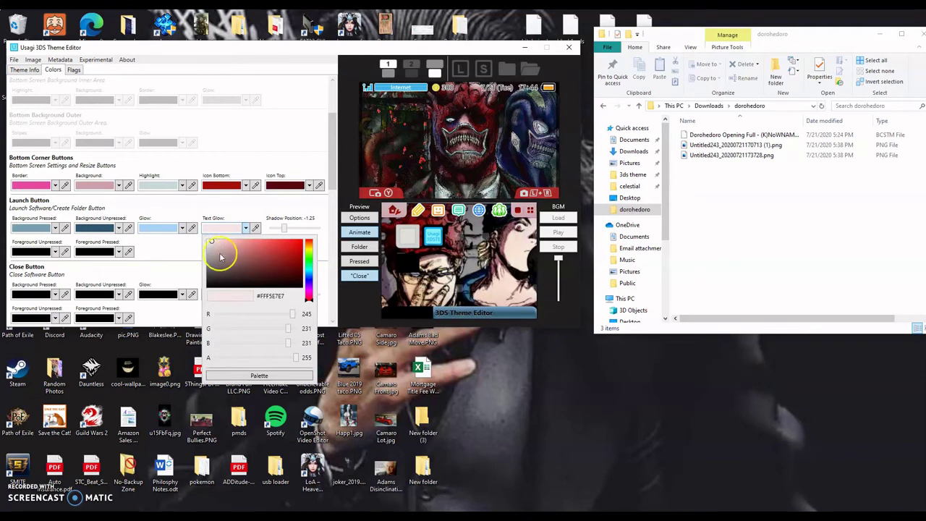
drag(220, 257, 243, 259)
click(278, 245)
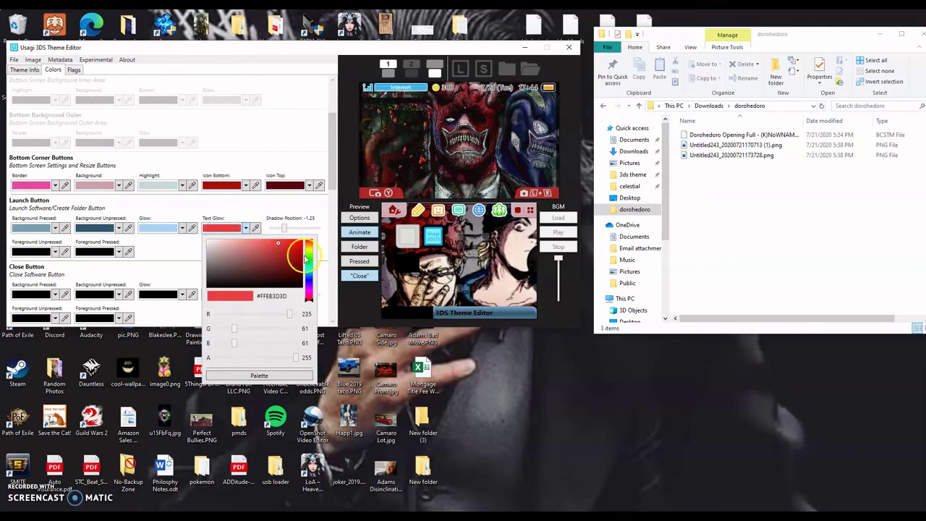
click(309, 273)
click(245, 243)
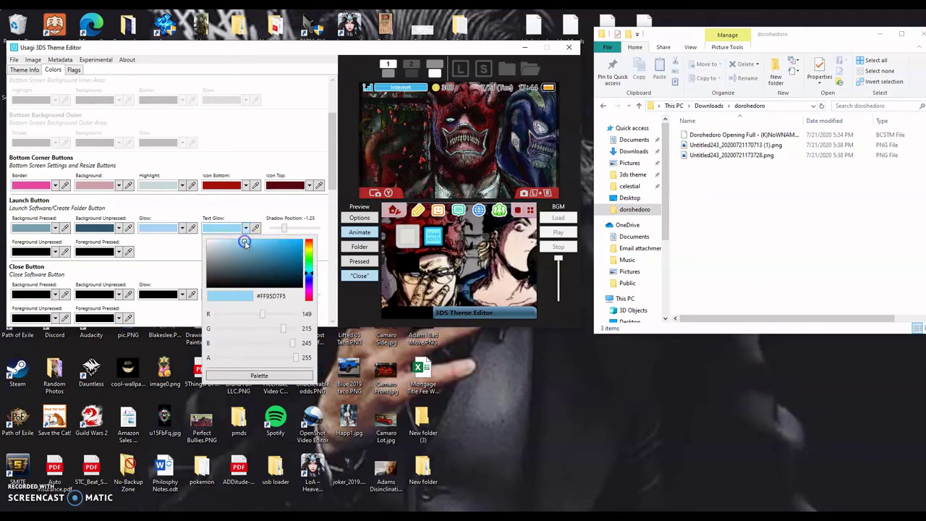
click(236, 217)
drag(283, 228, 282, 232)
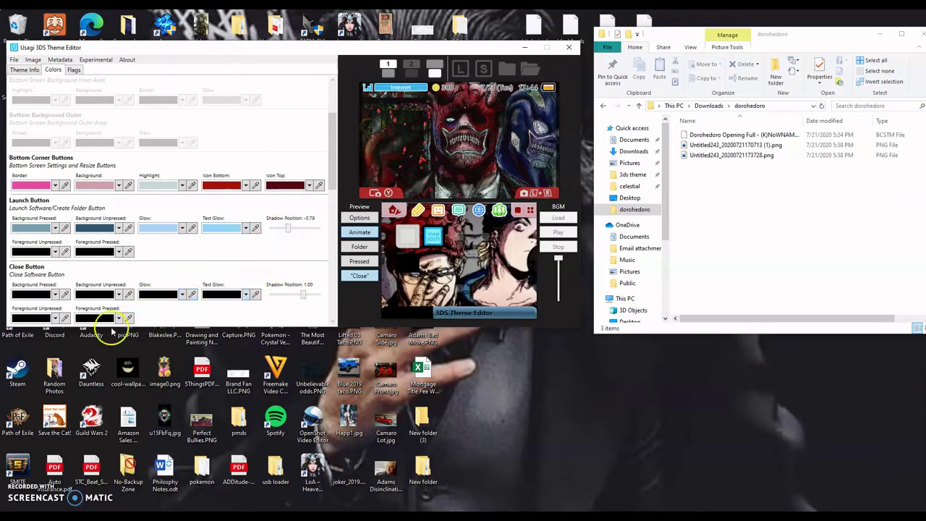
Step: Set the Launch Button's unpressed foreground to a custom dark purple, #FF4A3F63
click(55, 252)
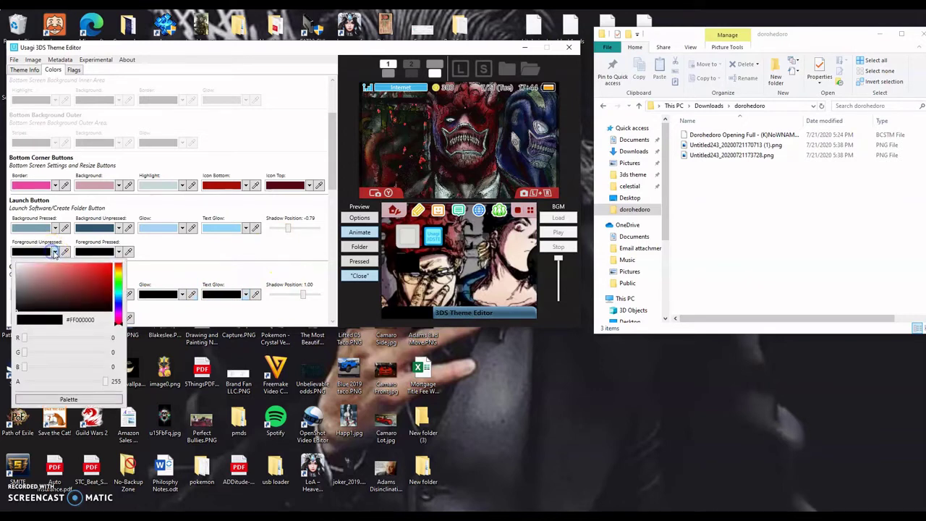
click(85, 276)
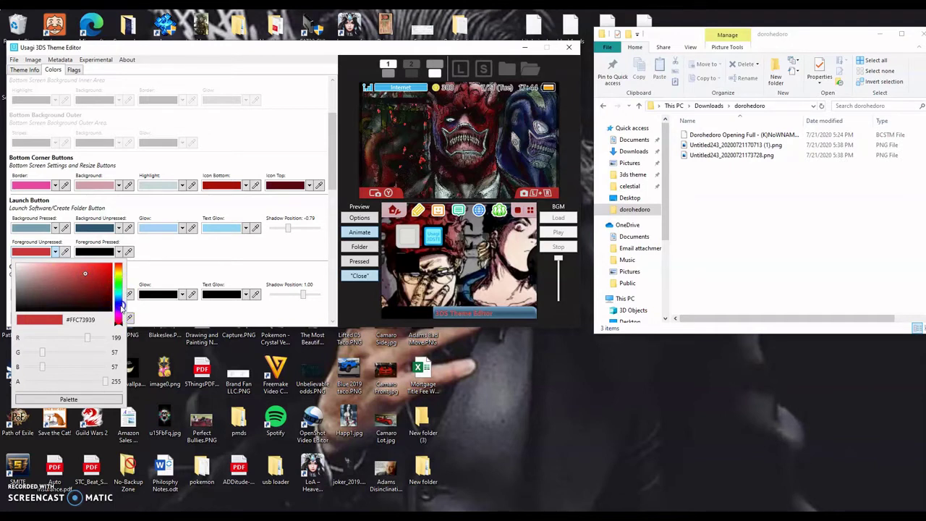
click(118, 307)
click(80, 285)
drag(80, 293, 52, 295)
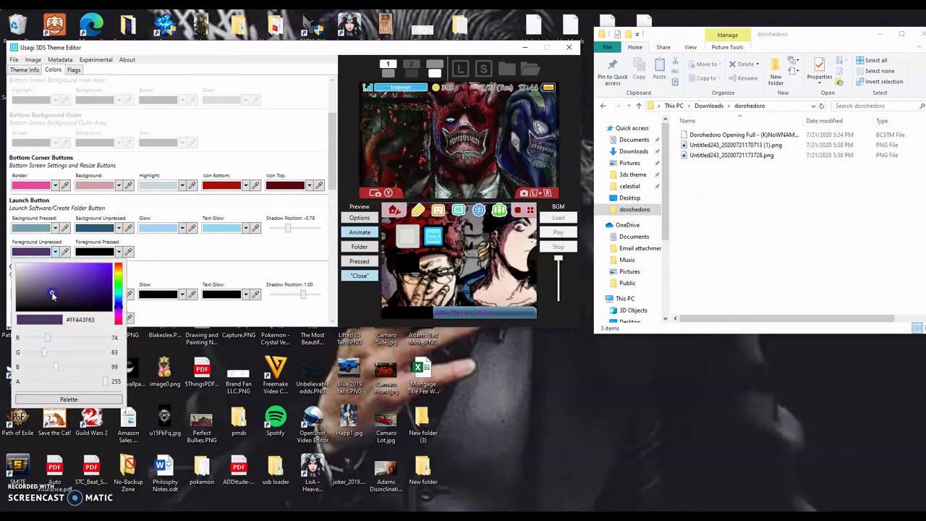
Step: Darken the Launch Button's unpressed foreground to #FF1A0C38 and set its pressed foreground to dark teal #FF245466, checking the pressed preview
click(91, 300)
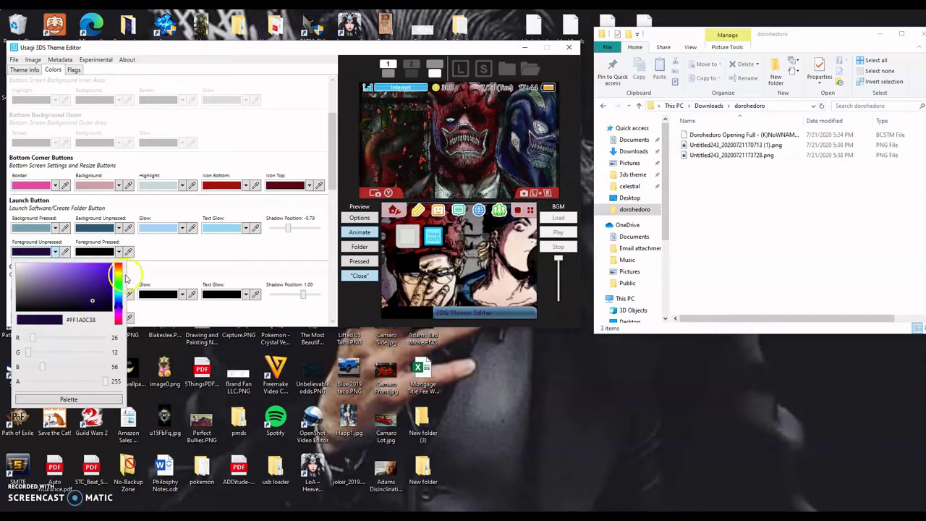
click(95, 255)
click(95, 253)
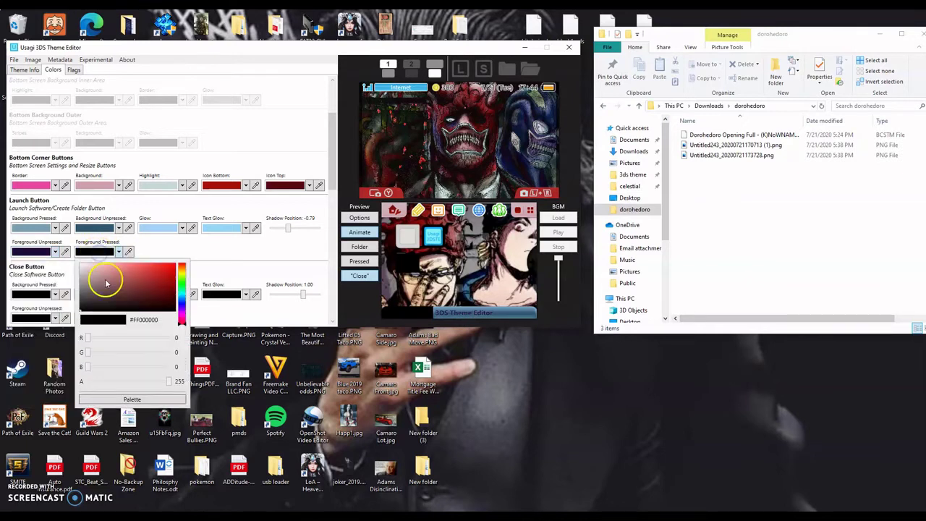
click(359, 269)
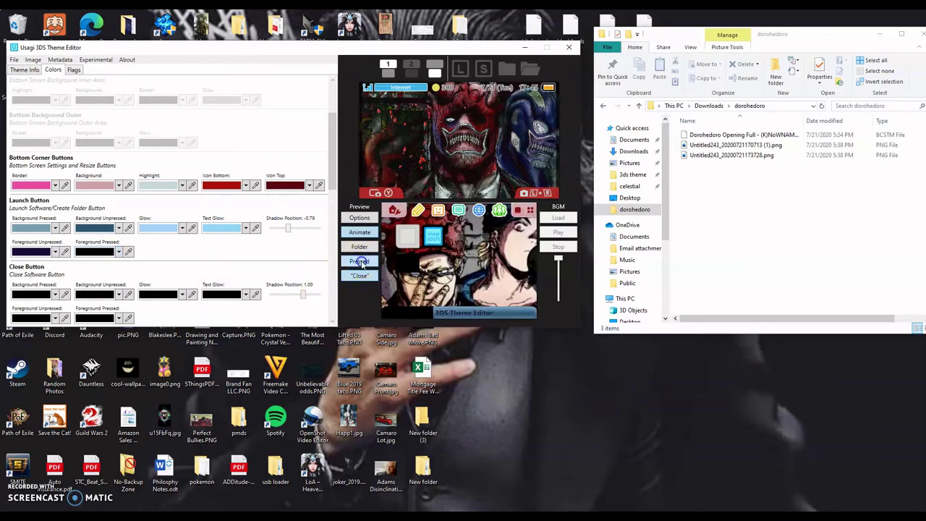
click(108, 251)
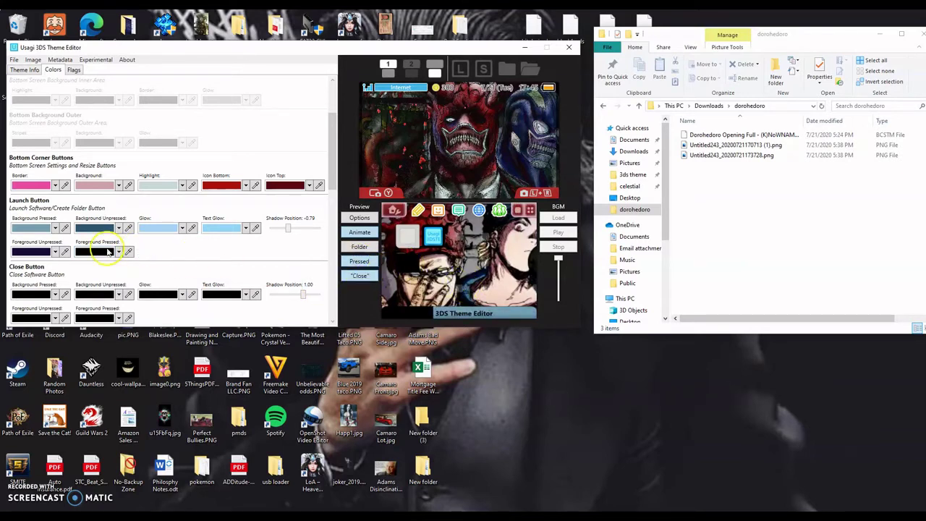
click(101, 251)
click(108, 272)
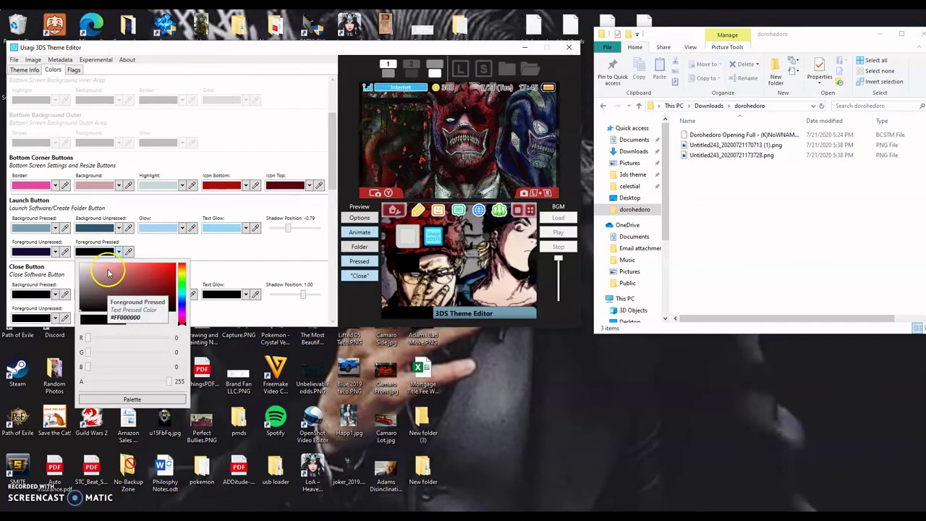
click(109, 270)
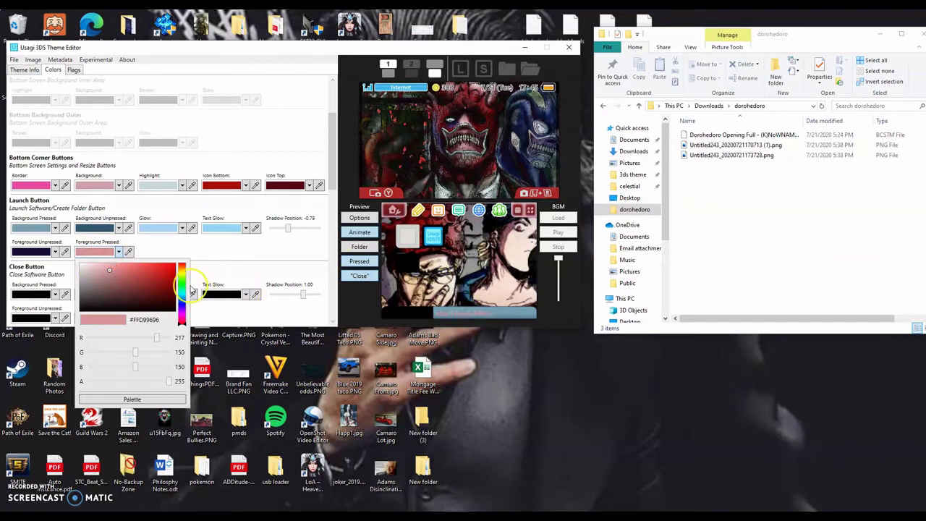
click(181, 297)
click(144, 292)
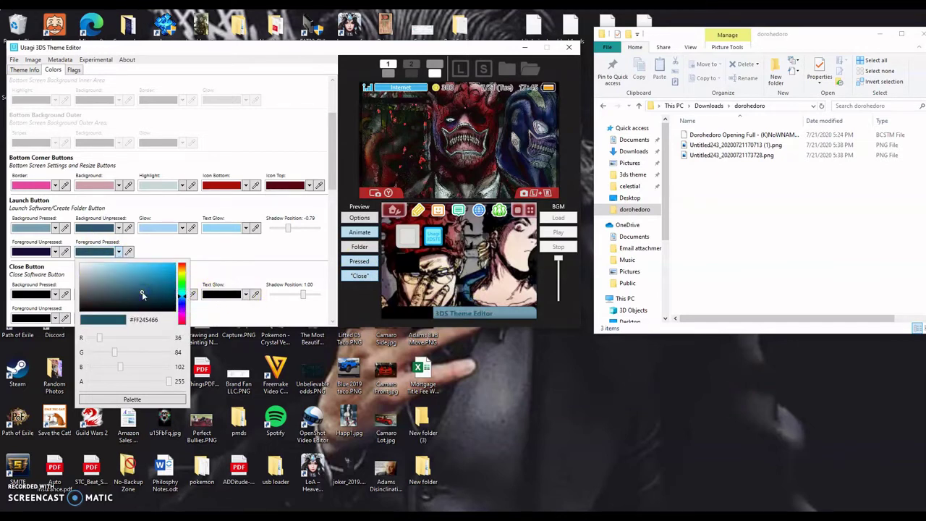
click(248, 250)
click(366, 273)
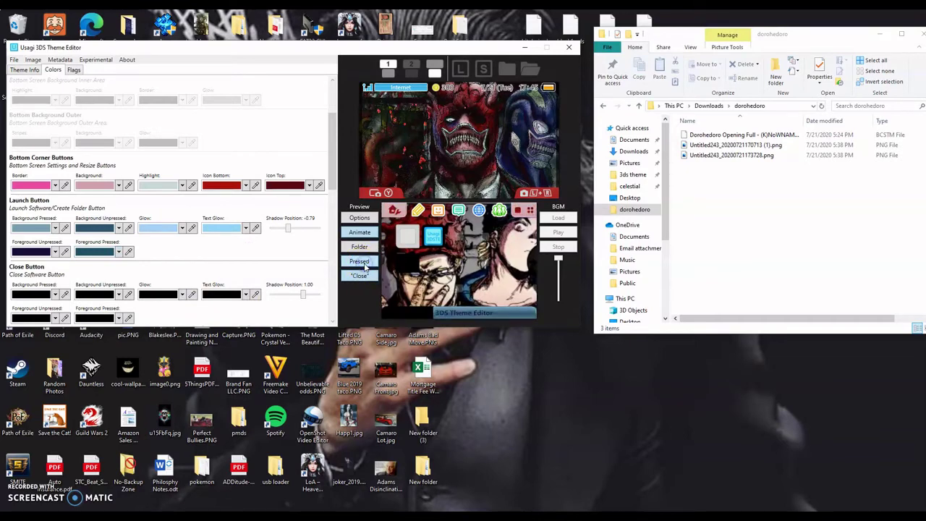
Step: Set the Close Button's pressed background to light red #FFF25757 and its unpressed background to #FFD65757
scroll(71, 285, down, 1)
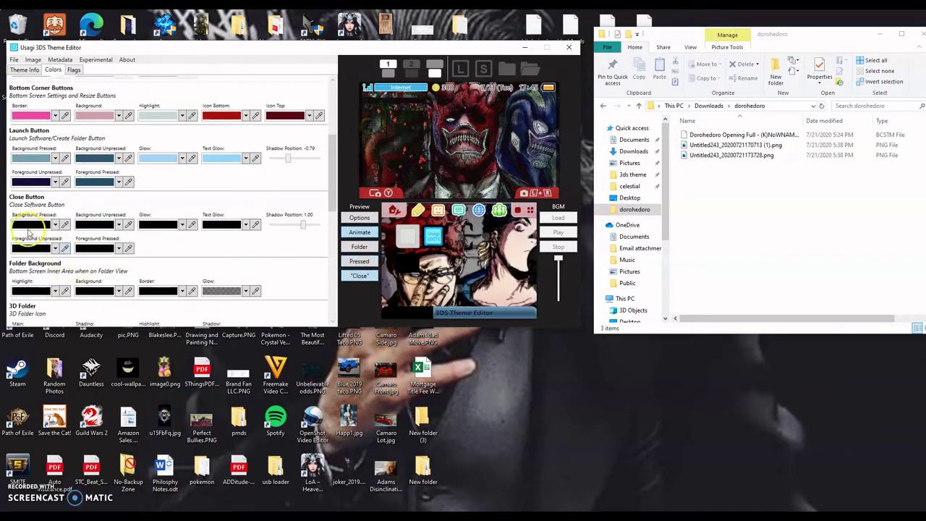
click(55, 224)
drag(73, 239, 77, 246)
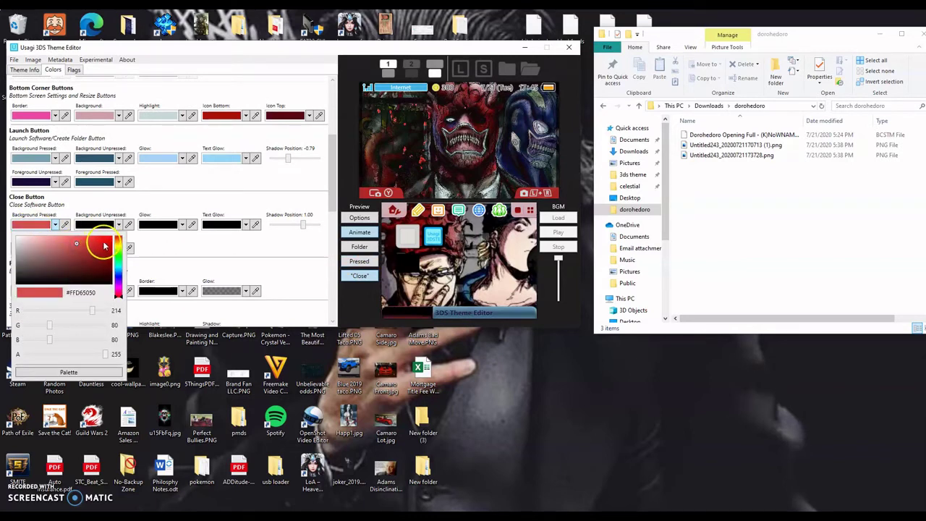
click(104, 246)
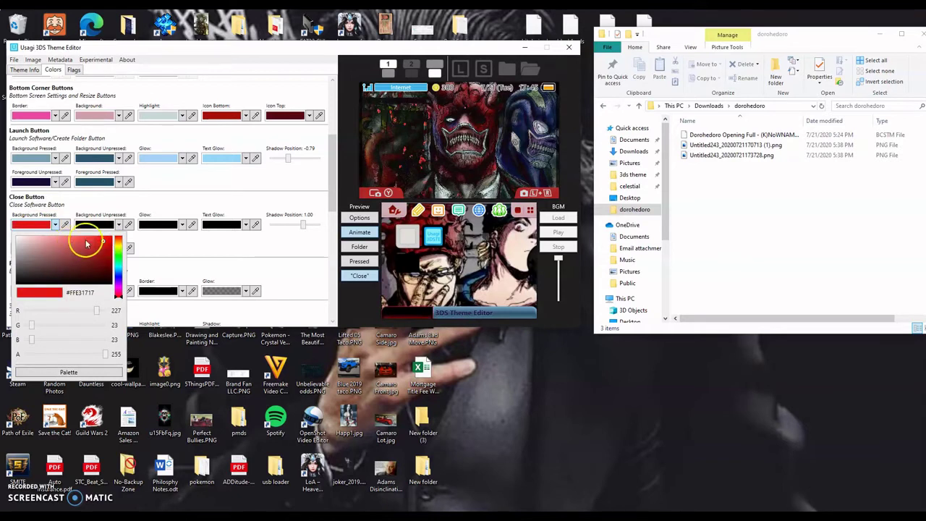
click(77, 238)
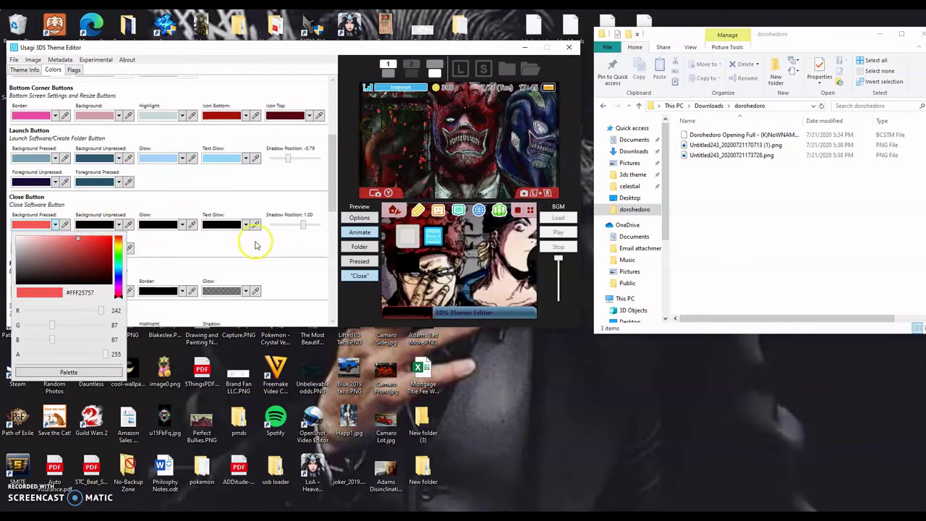
click(119, 225)
click(119, 224)
click(137, 246)
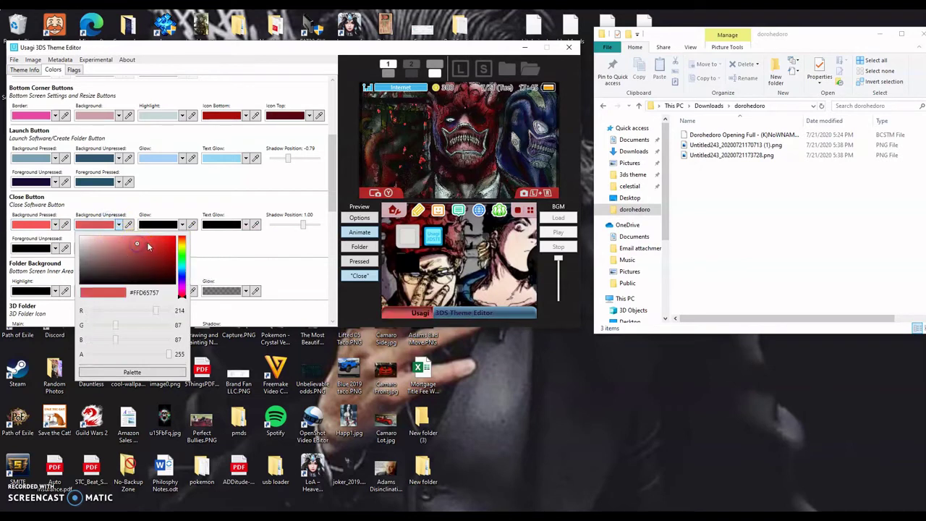
Step: Mix a custom light orange, #FFFAAA89, for the Close Button's glow
click(174, 227)
click(173, 226)
click(174, 228)
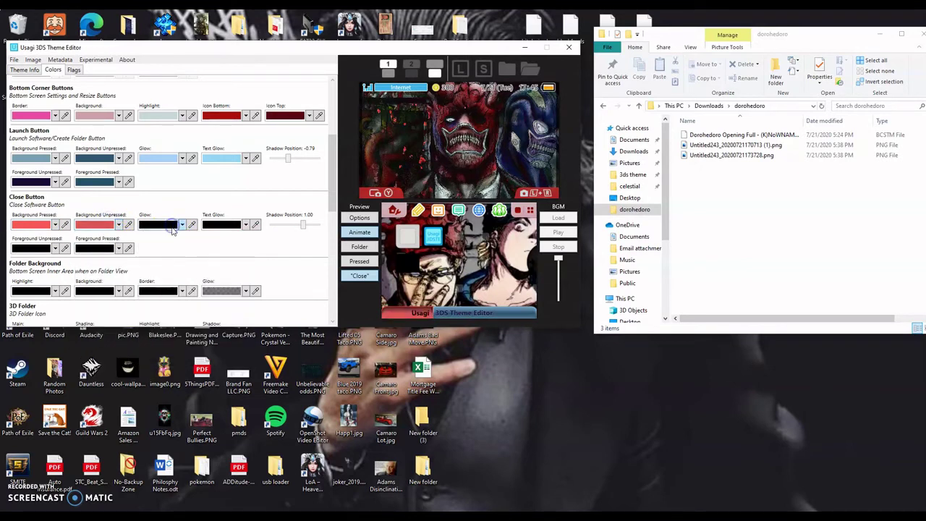
click(174, 226)
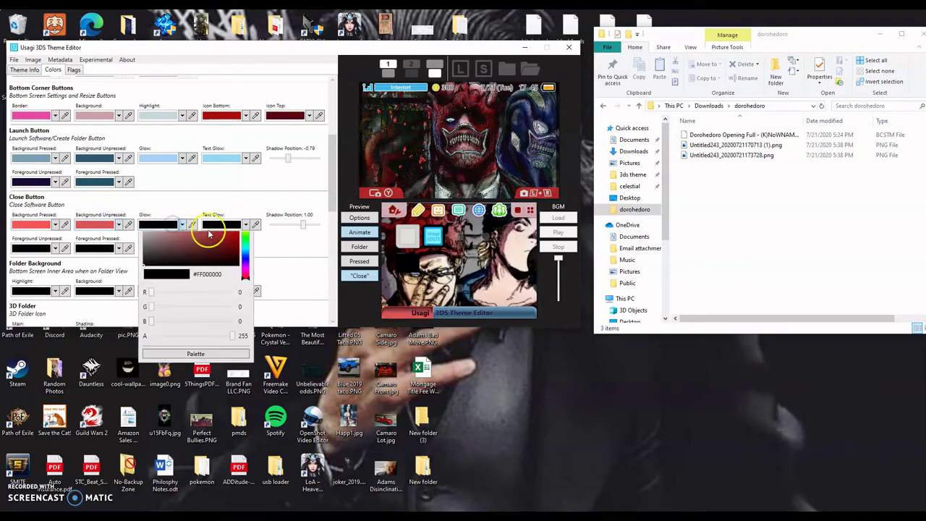
click(246, 242)
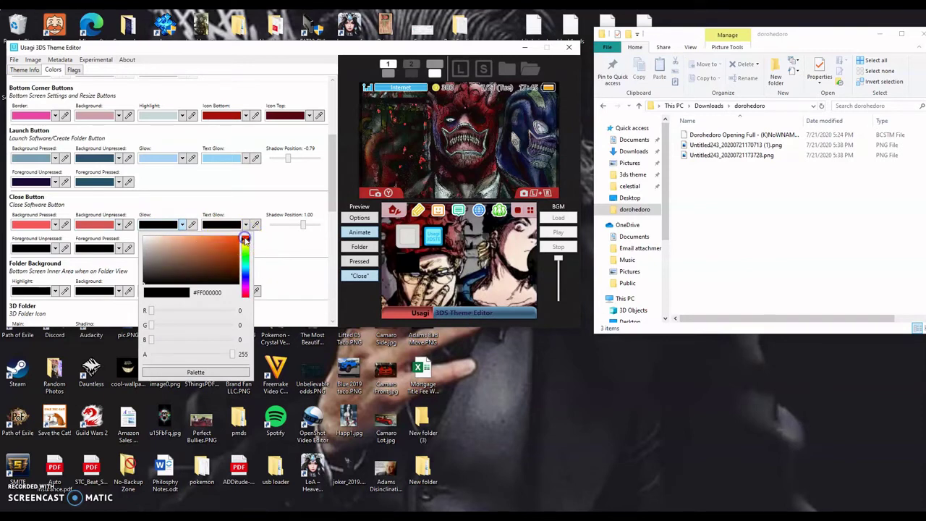
click(222, 237)
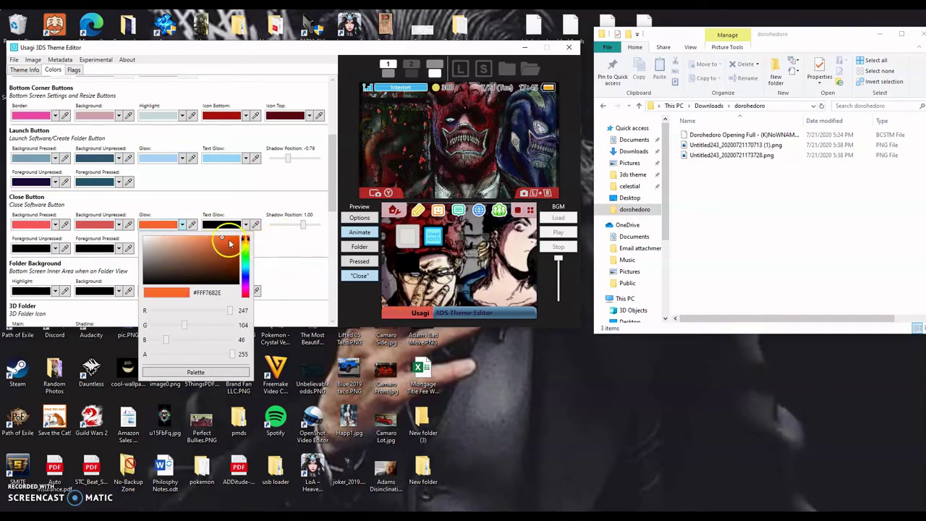
click(235, 240)
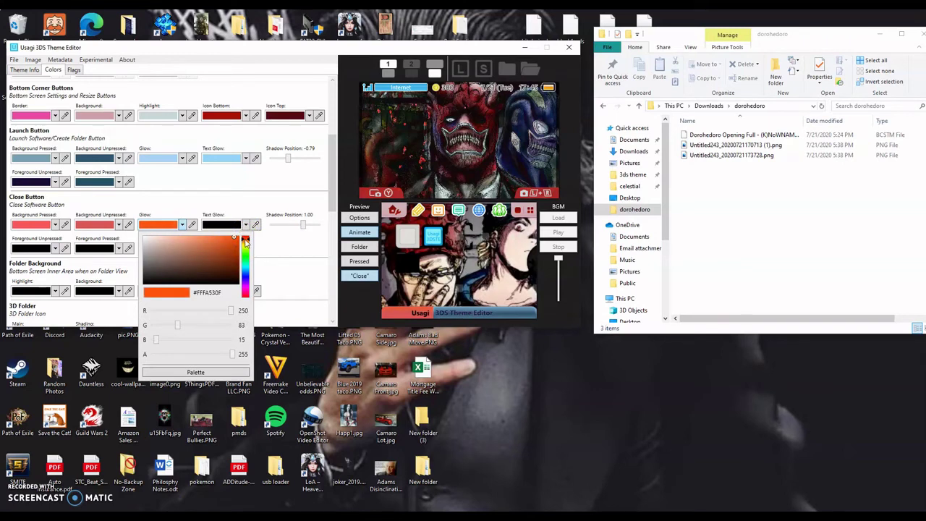
click(186, 238)
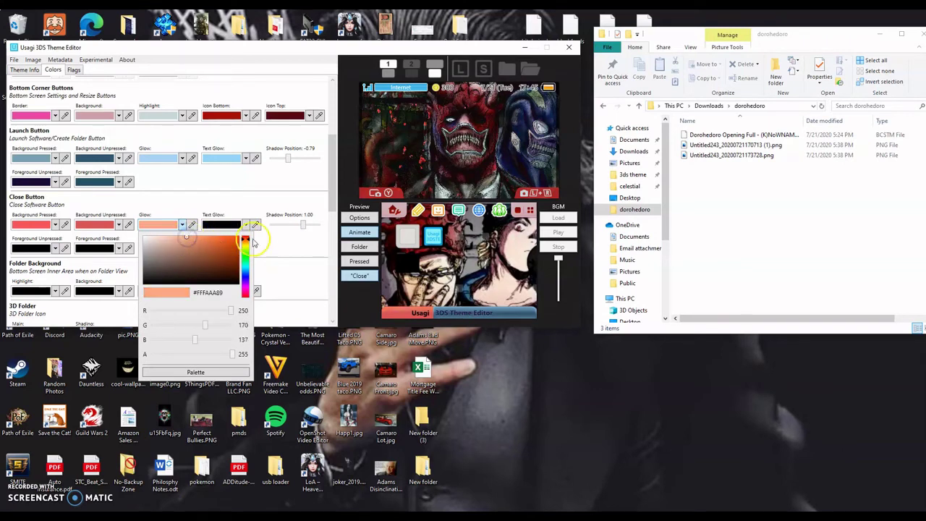
Step: Set the Close Button's text glow to light pink #FFEBAAAA and its shadow position to 0.37
click(220, 224)
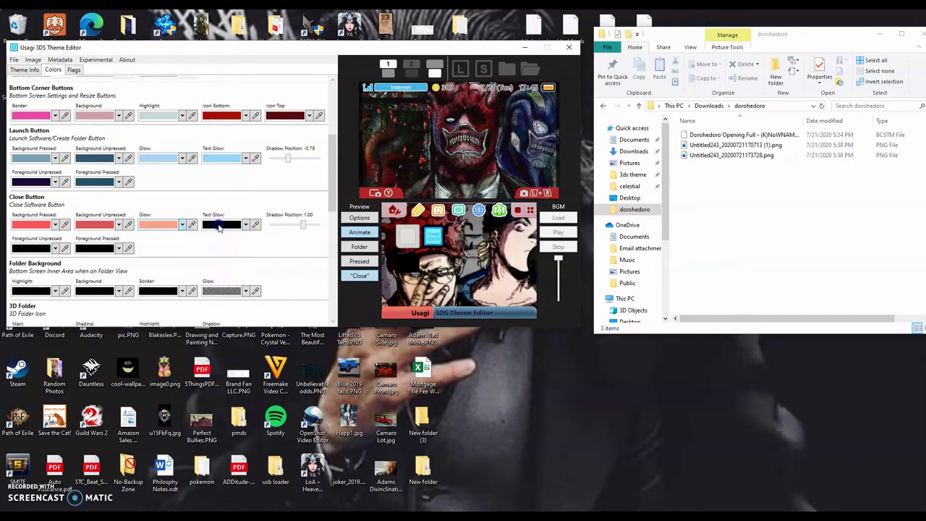
click(246, 225)
click(233, 239)
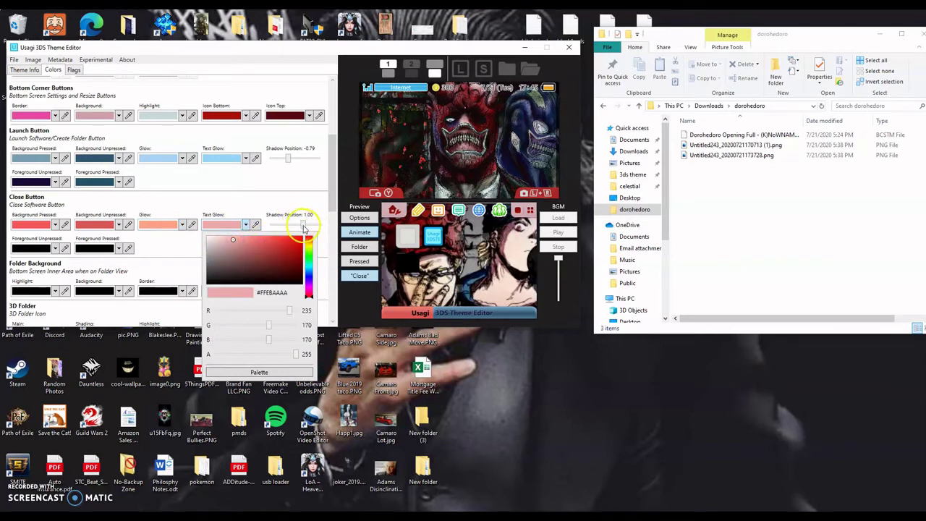
drag(304, 228, 286, 225)
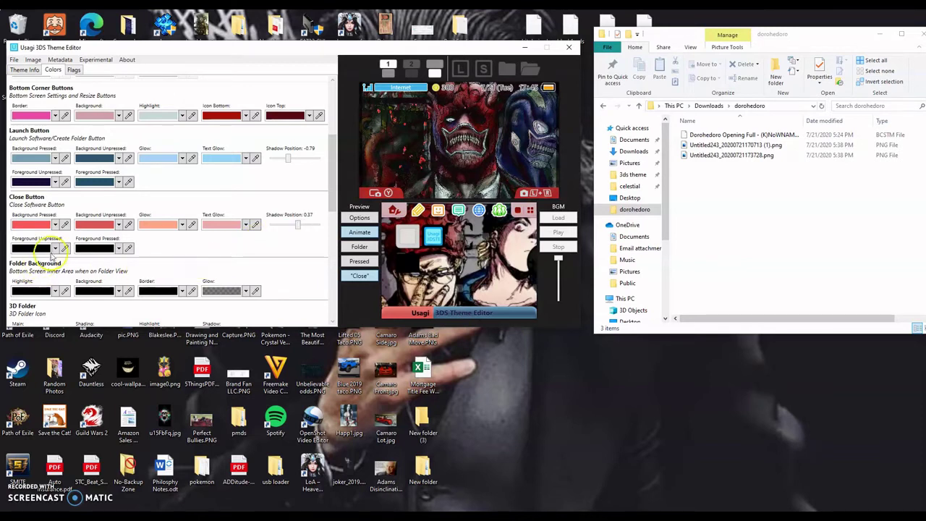
Step: Set the Close Button's unpressed foreground to a very dark red and its pressed foreground to a slightly lighter dark red
click(42, 249)
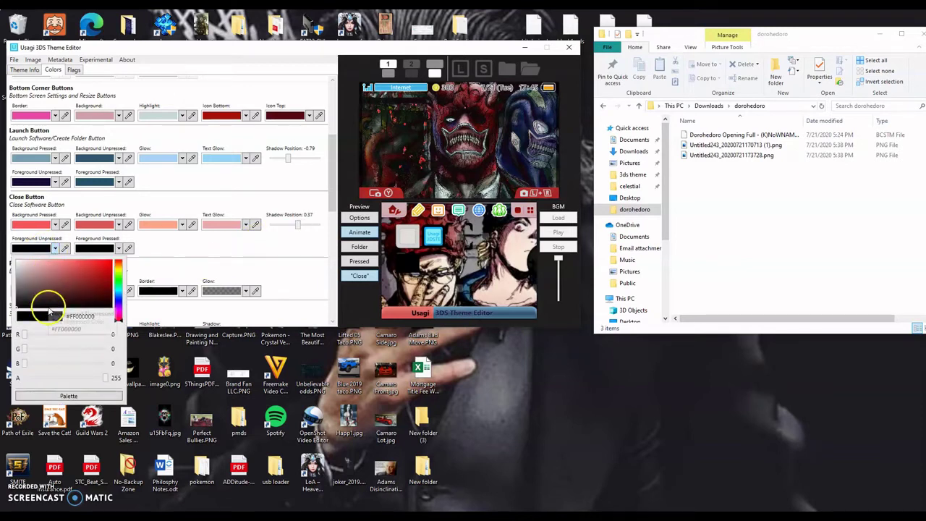
mouse_move(45, 306)
mouse_down()
mouse_move(99, 265)
mouse_move(64, 270)
mouse_move(80, 286)
mouse_up()
click(90, 289)
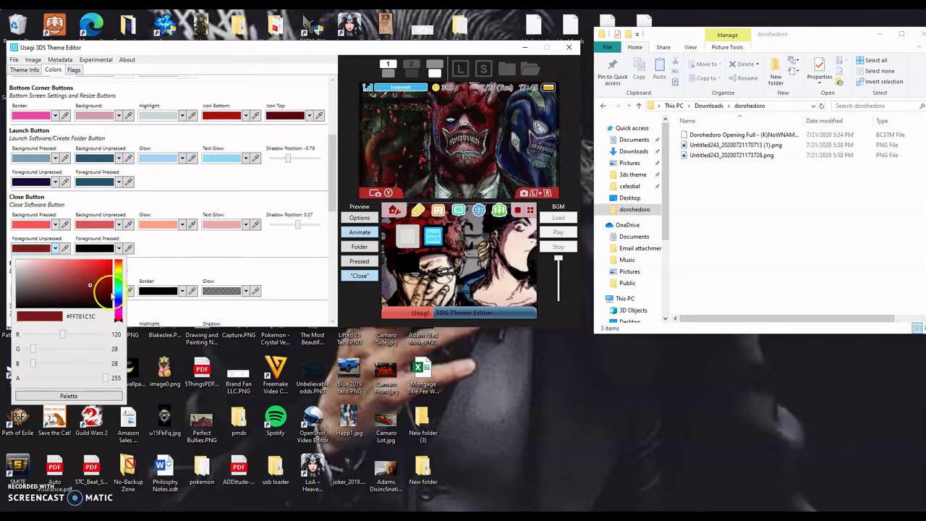
click(118, 248)
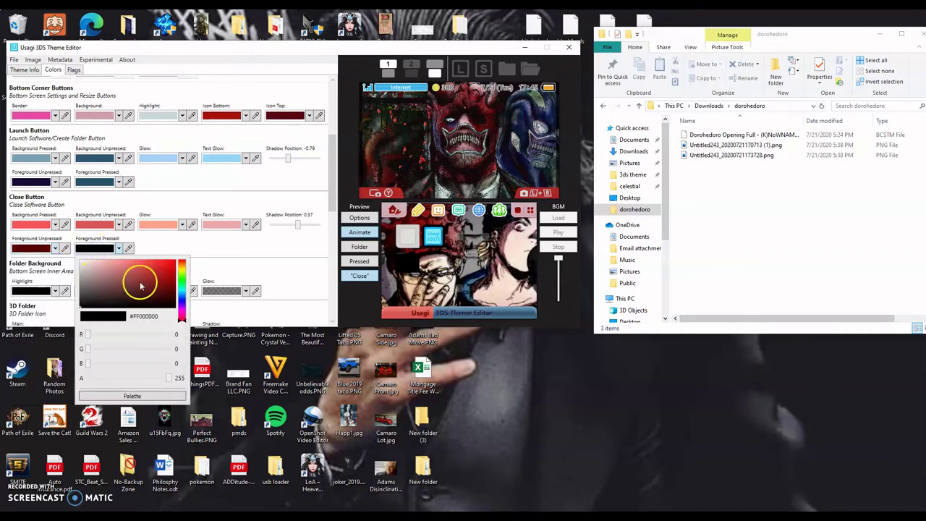
click(168, 287)
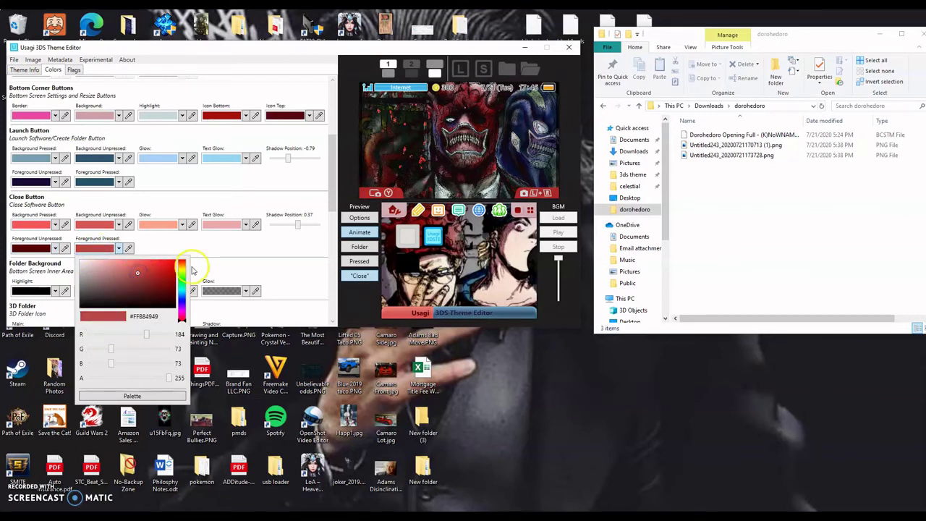
click(147, 289)
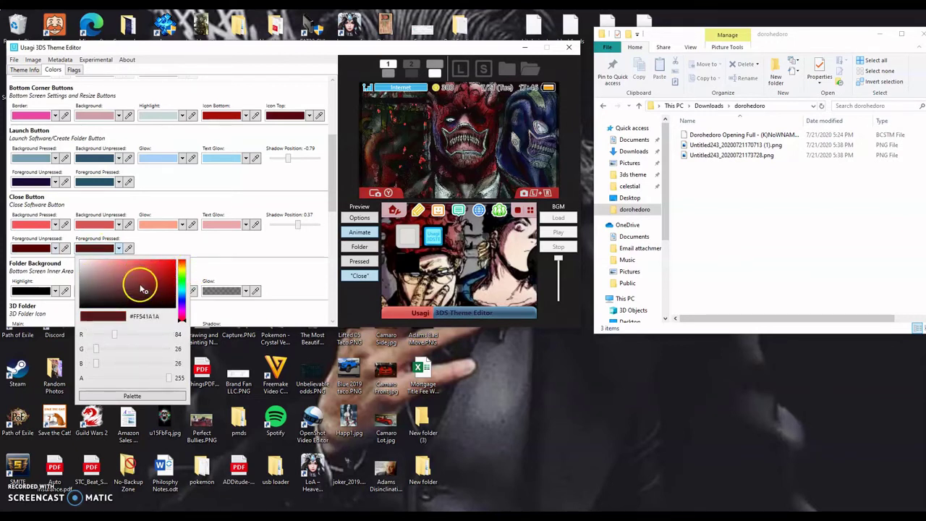
click(221, 248)
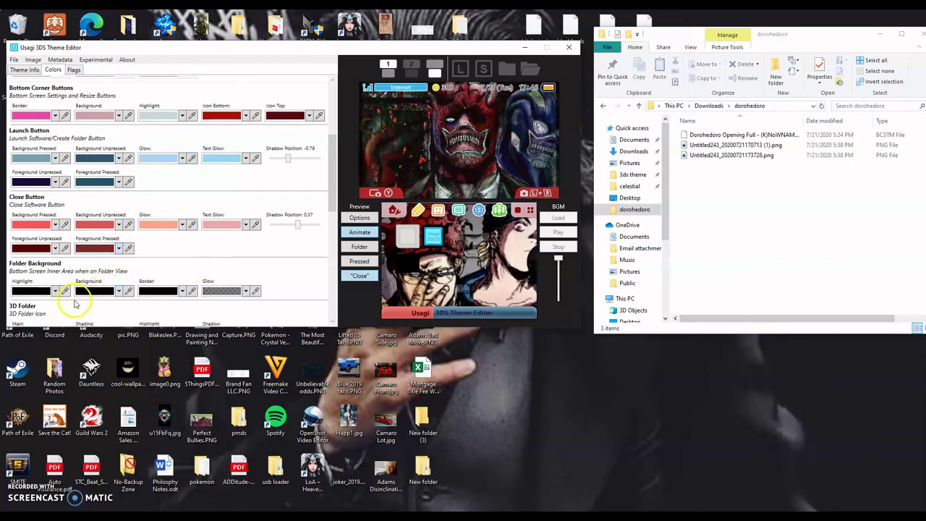
Step: Set the Folder Background's highlight to light red and its background to bright red, and preview the folder view
scroll(75, 304, down, 1)
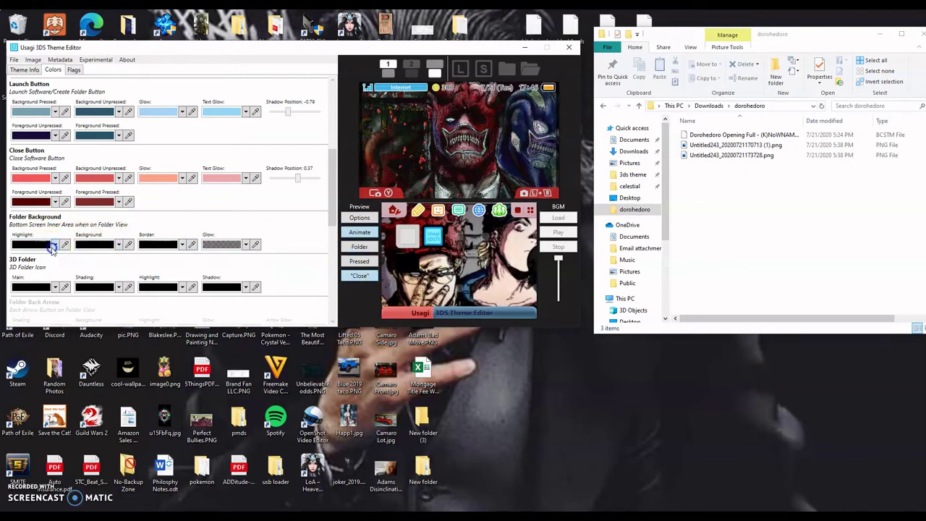
click(52, 248)
mouse_move(56, 268)
mouse_down()
mouse_move(41, 258)
mouse_move(61, 260)
mouse_up()
click(90, 246)
click(93, 244)
drag(93, 293, 174, 262)
click(360, 247)
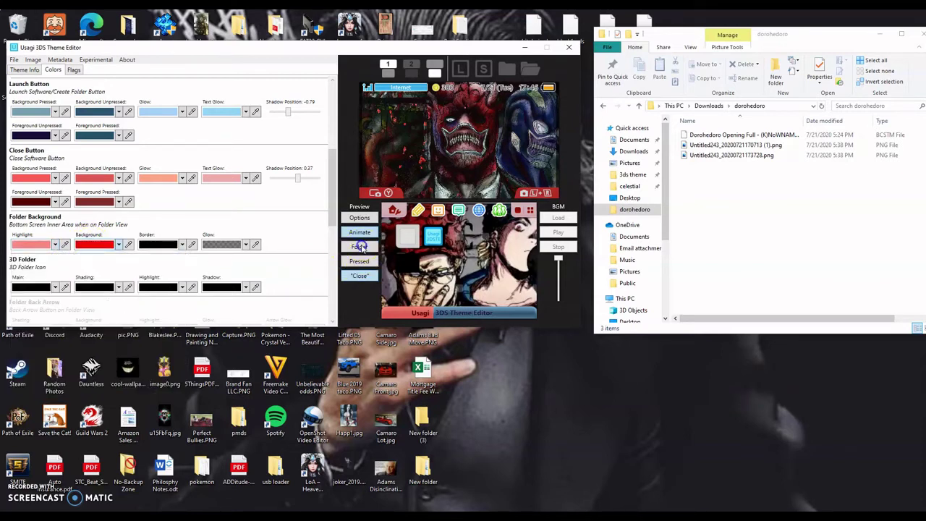
Step: Set the Folder Background's border to muted red #FF875858 and its glow to red #CFCF0E0E with an alpha of 207
click(181, 246)
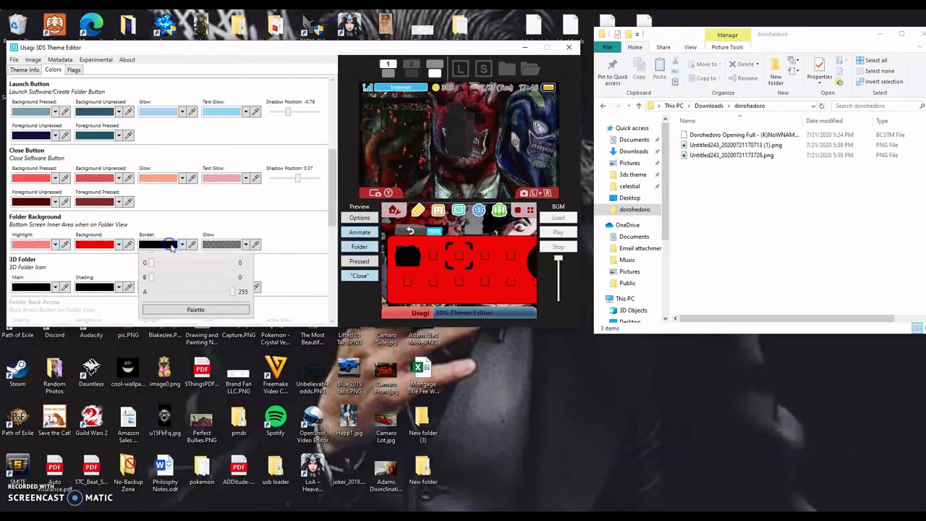
mouse_move(165, 265)
mouse_down()
mouse_move(213, 264)
mouse_move(177, 262)
mouse_move(212, 283)
mouse_move(226, 265)
mouse_move(191, 279)
mouse_move(187, 269)
mouse_move(177, 281)
mouse_up()
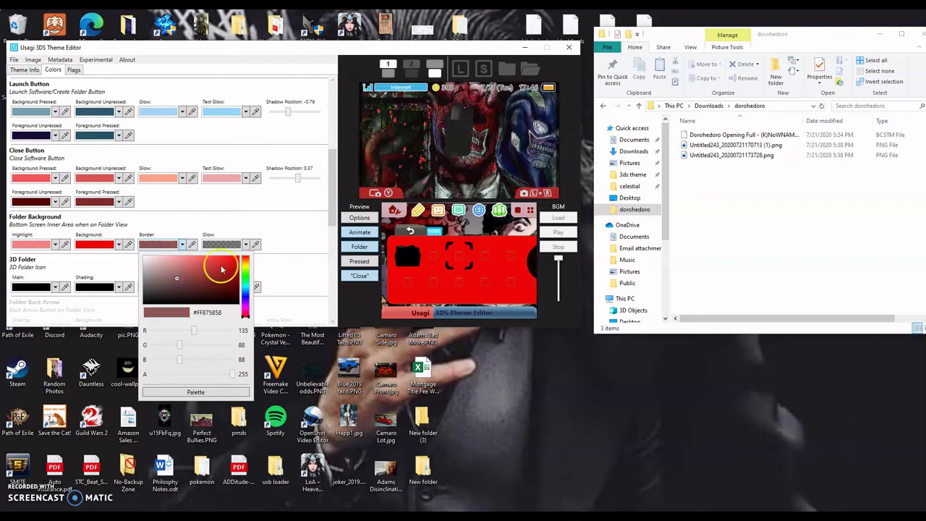
click(233, 244)
click(245, 245)
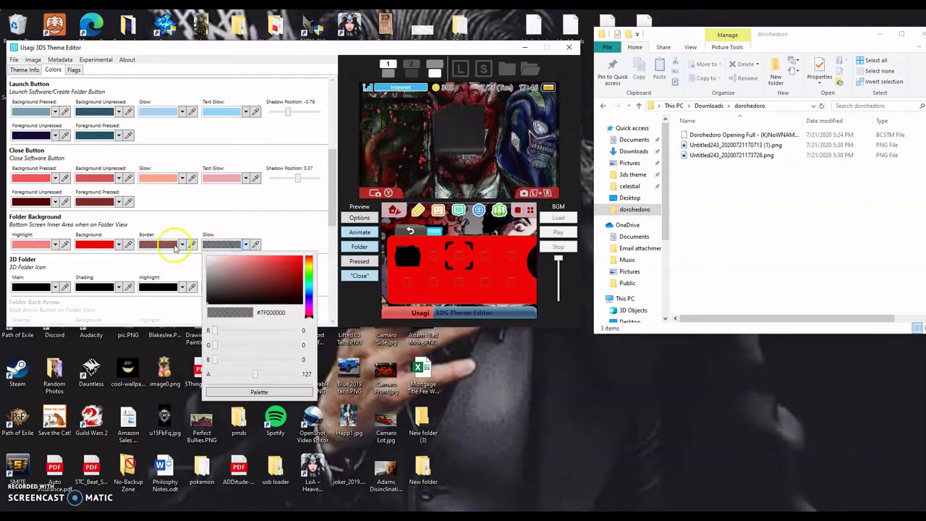
click(296, 265)
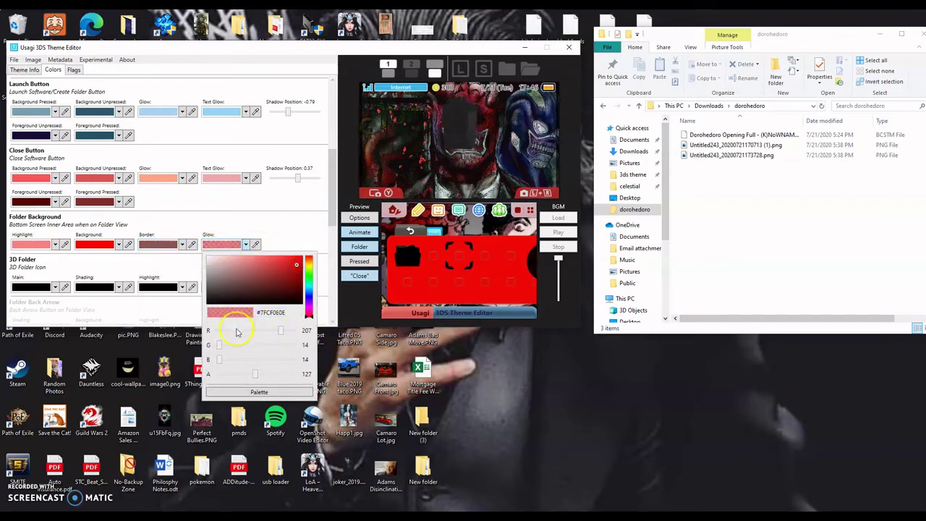
drag(264, 373, 311, 380)
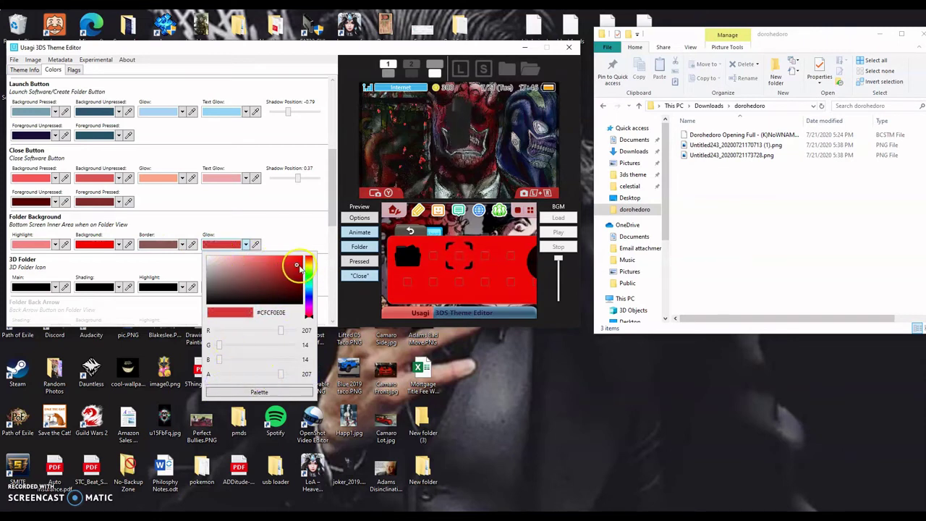
Step: Set the Folder Background's glow to pink #CFF05F89
drag(313, 305, 305, 298)
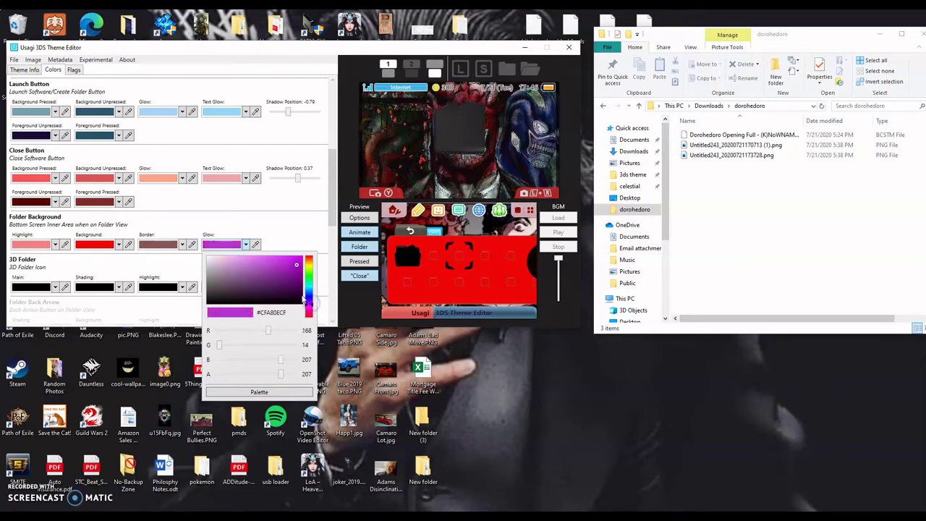
click(301, 284)
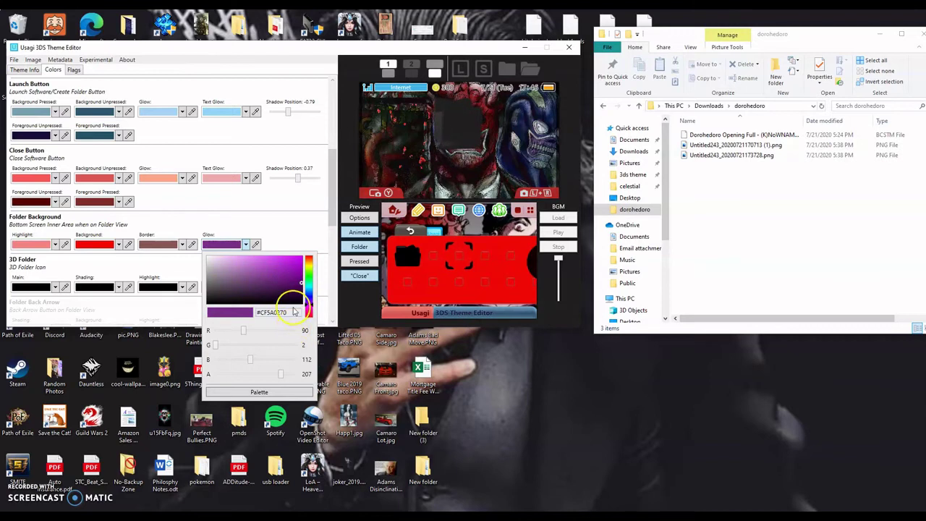
click(309, 312)
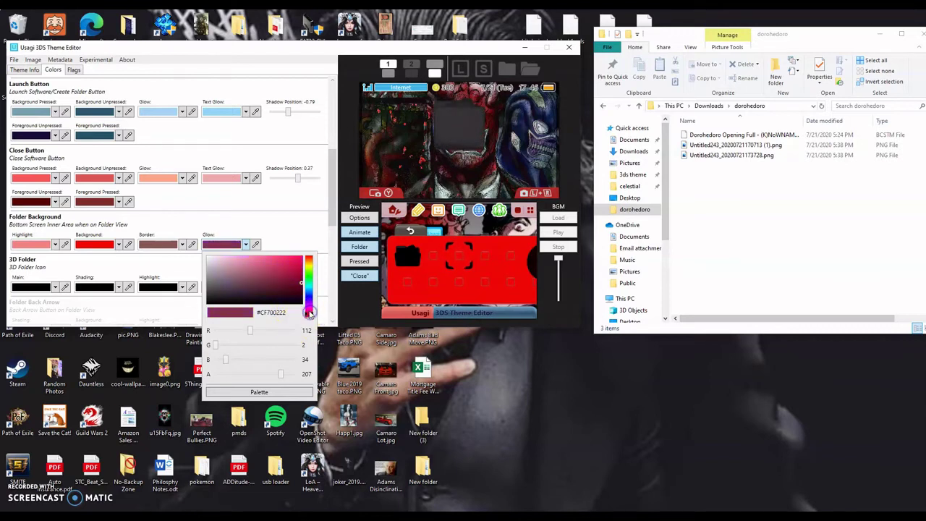
click(266, 260)
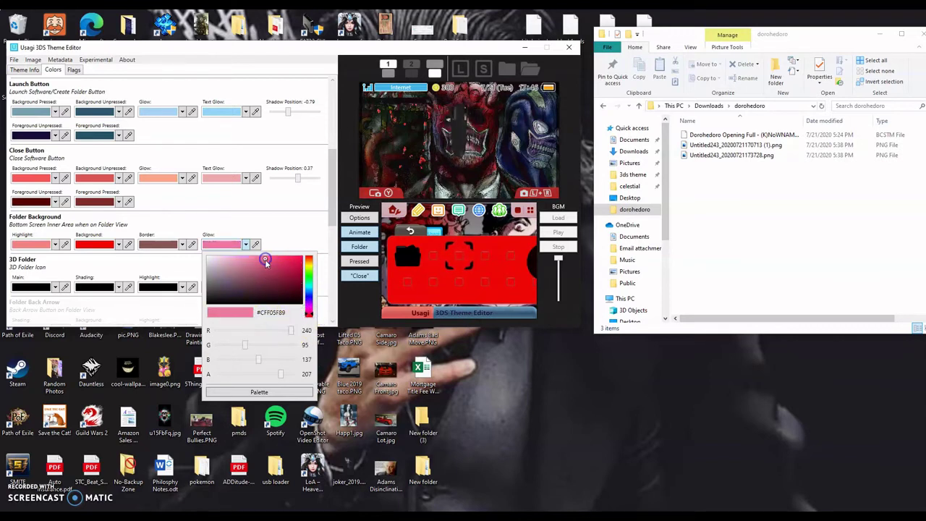
click(295, 224)
Step: Change the Folder Background's background color to a softer, slightly muted red
click(116, 244)
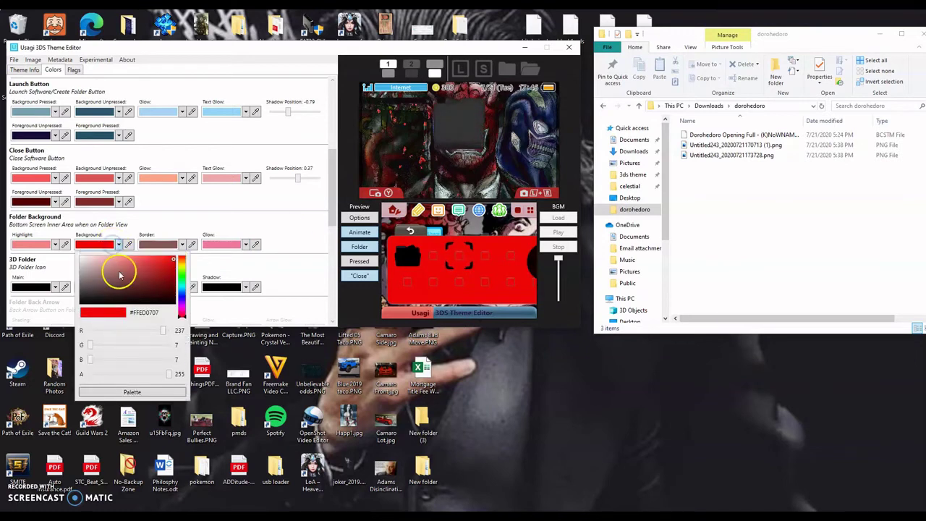
click(152, 266)
click(245, 221)
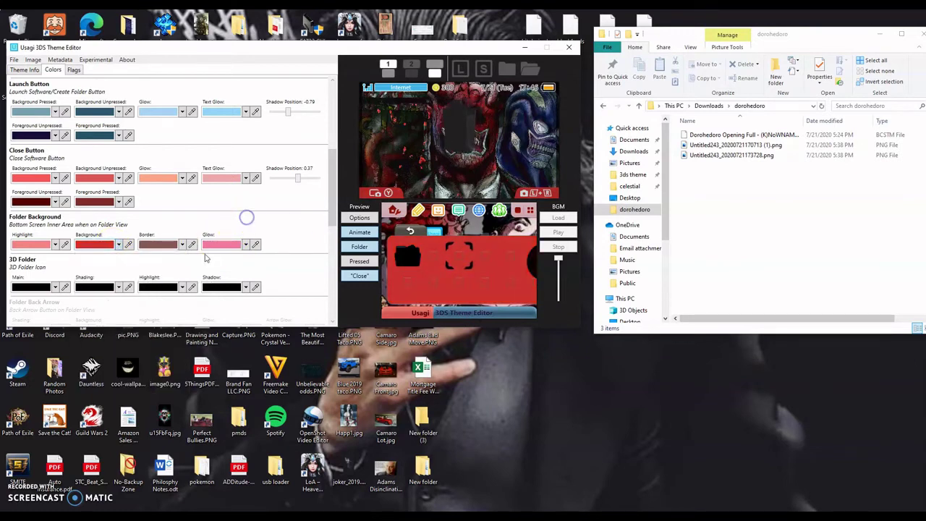
Step: Set the 3D Folder's main color to red #FFCF0303 and its shading to muted dark red #FF783C3C
click(40, 288)
click(113, 310)
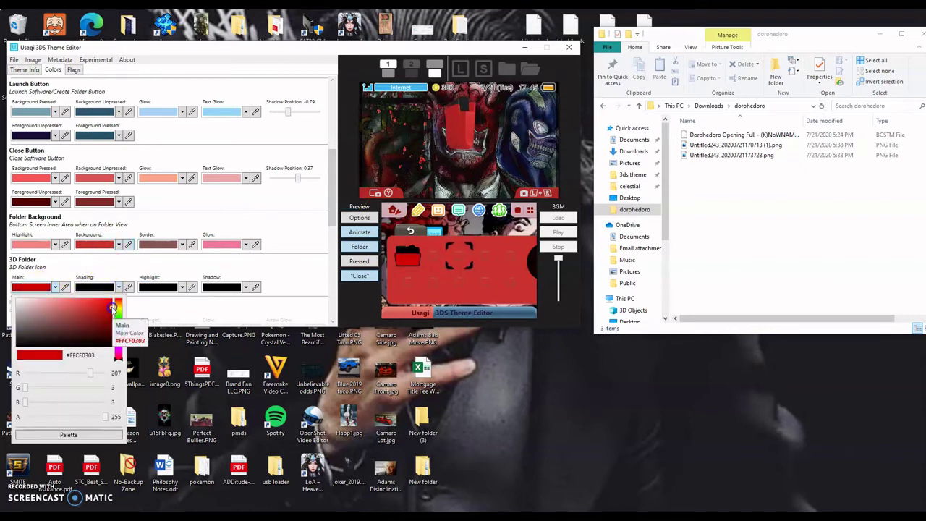
click(105, 287)
click(105, 287)
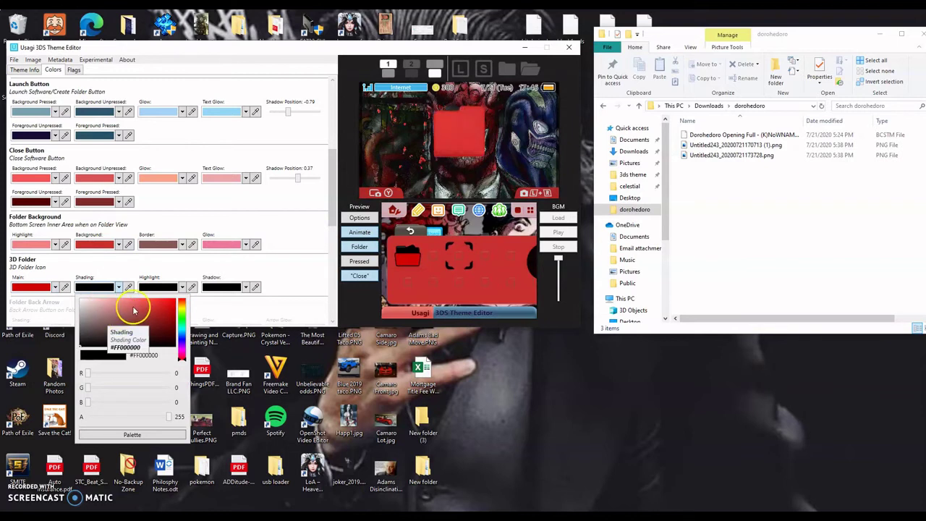
click(119, 301)
click(128, 326)
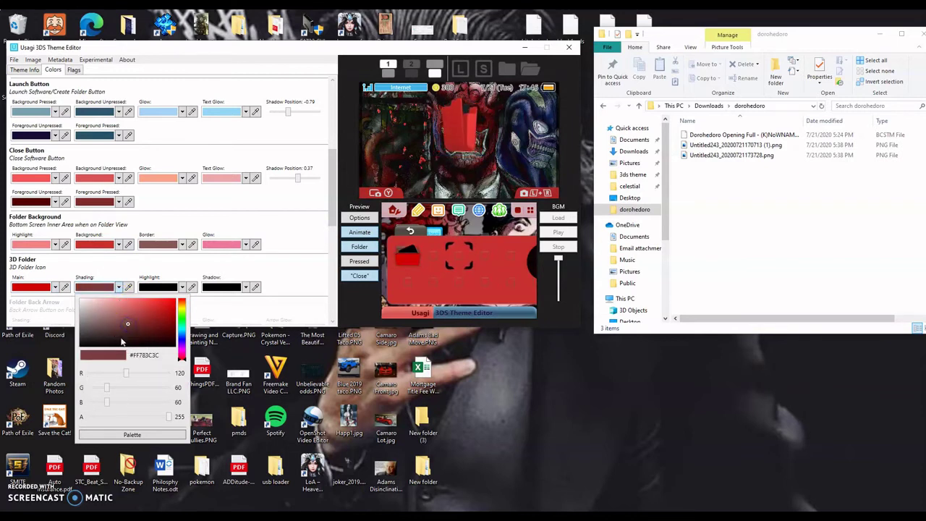
Step: Set the 3D Folder's highlight to light pink and its shadow to dark red #FF590B0B
click(162, 290)
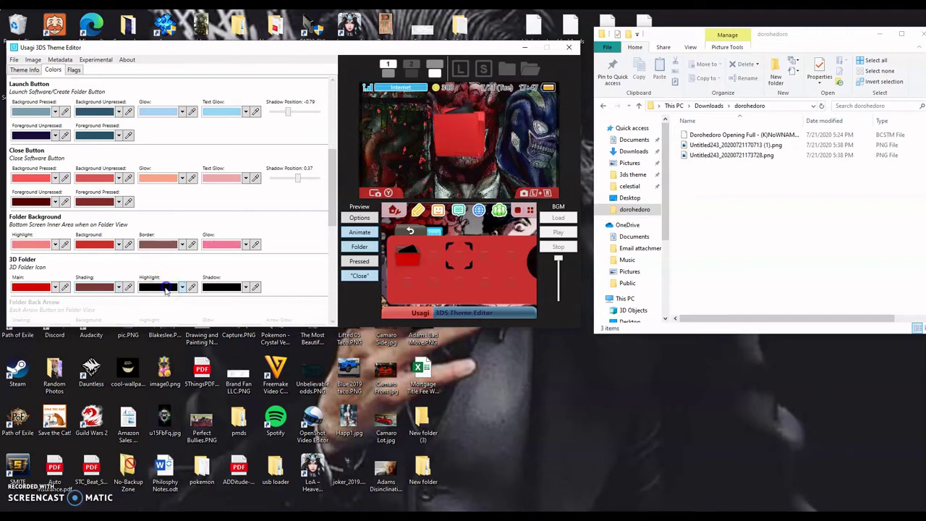
click(169, 302)
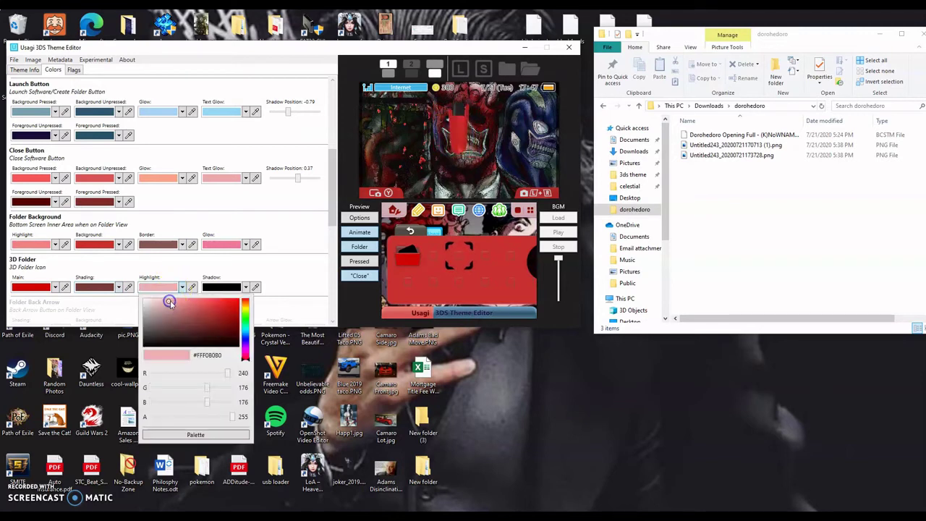
drag(171, 305, 227, 336)
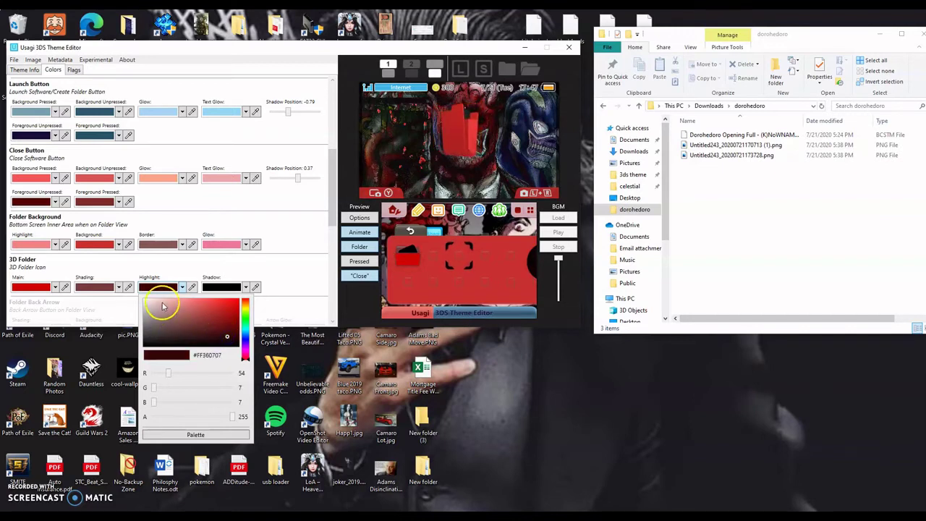
click(170, 304)
click(222, 287)
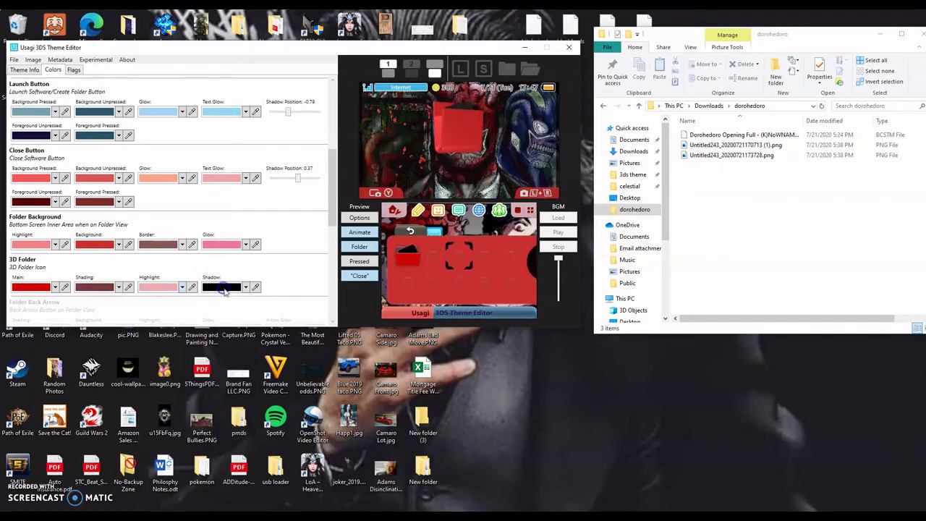
click(222, 288)
drag(279, 315, 291, 330)
Step: Set the 3D File's shading to red #FFC42626 and switch the preview out of folder view
scroll(286, 270, down, 1)
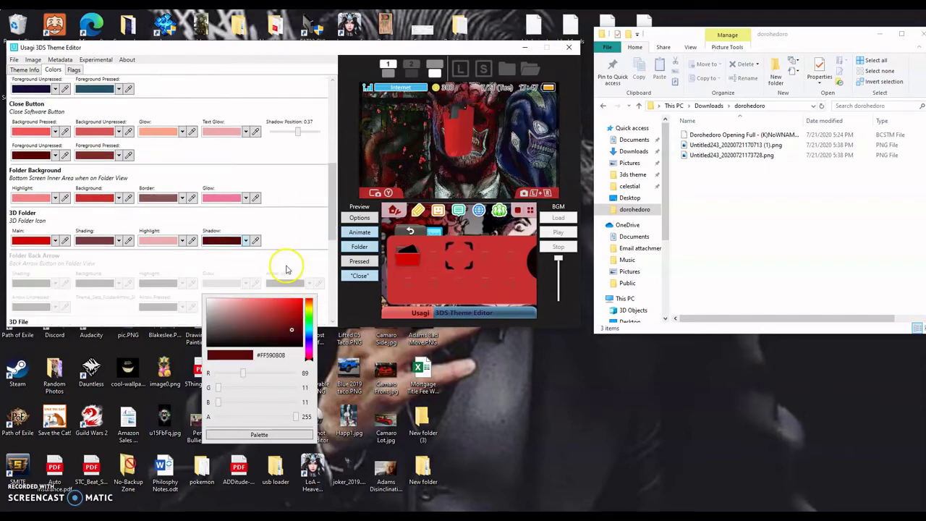
scroll(288, 267, down, 2)
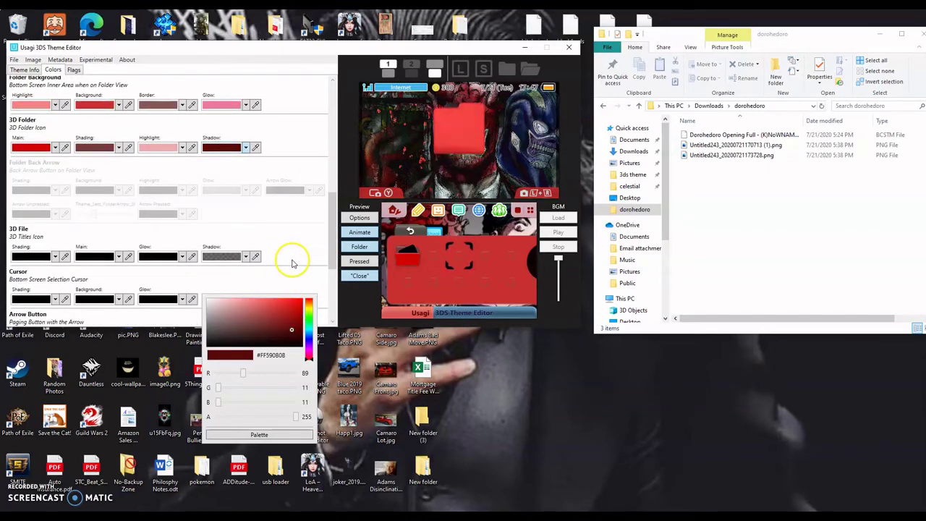
click(49, 258)
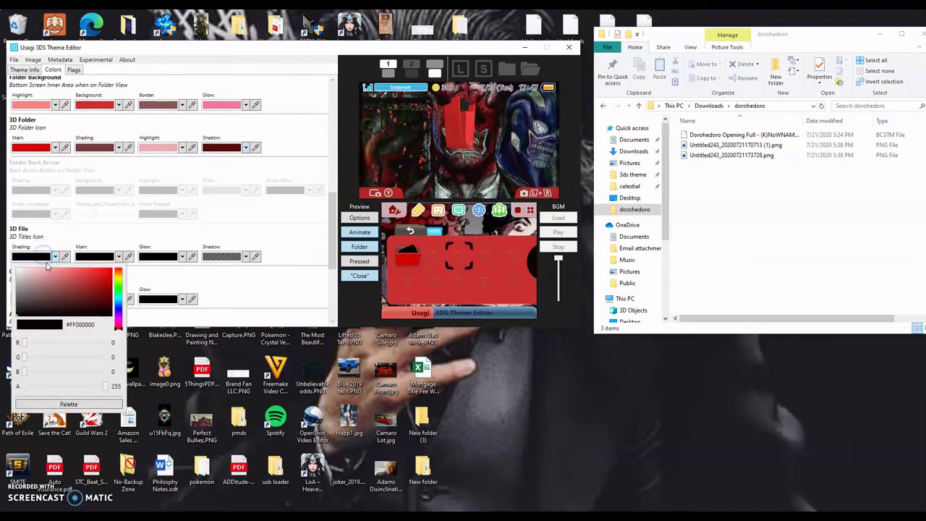
drag(59, 279, 94, 281)
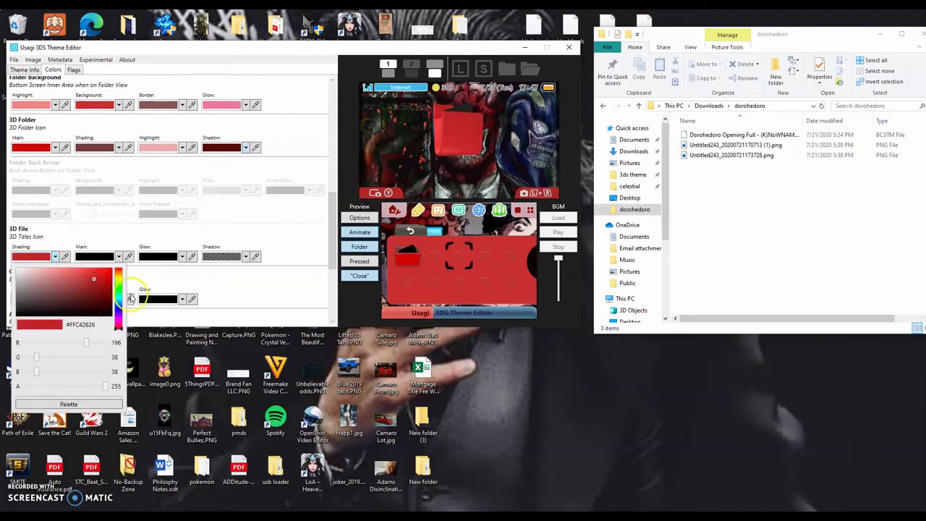
click(364, 249)
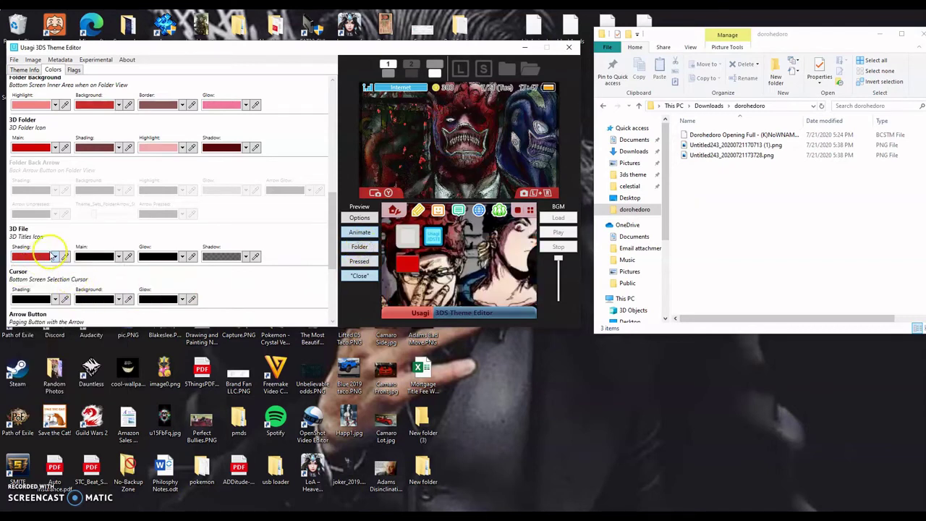
Step: Set the 3D File's main color to medium purple #FF8859D9
click(119, 256)
click(137, 278)
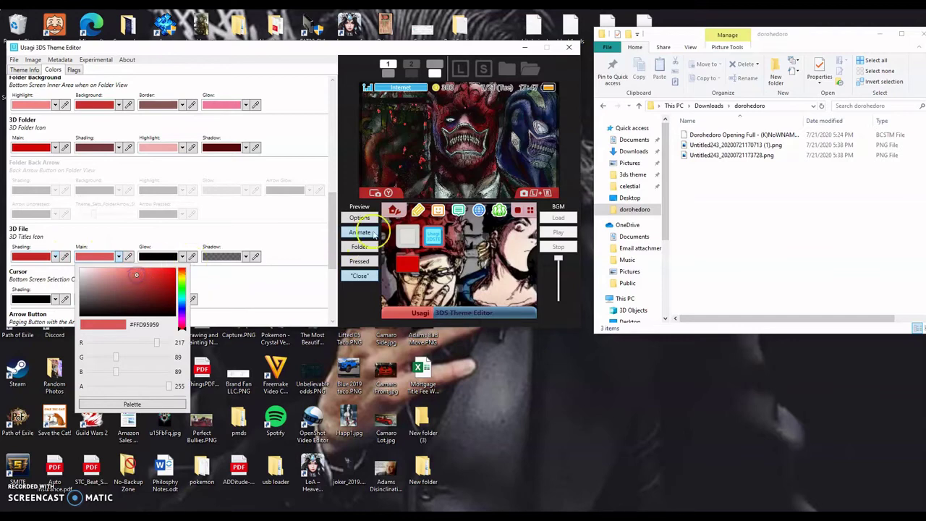
click(186, 255)
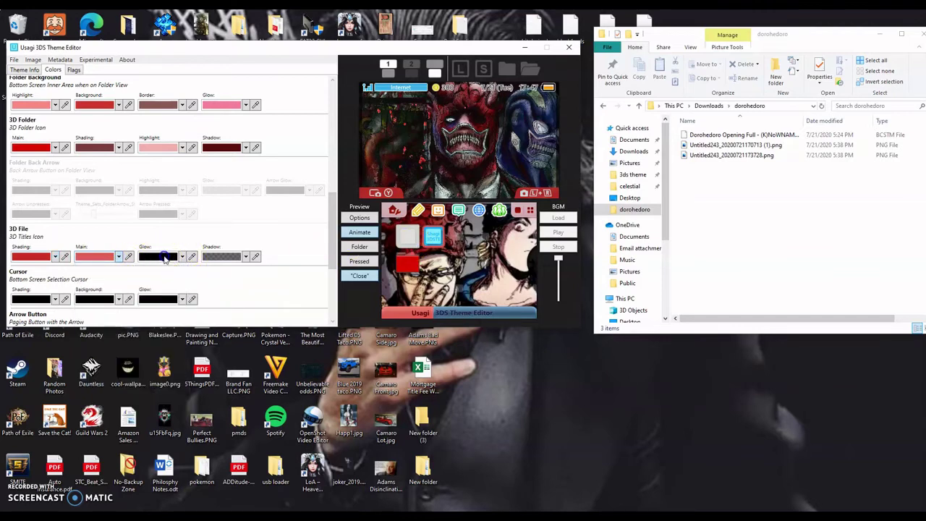
click(117, 257)
drag(183, 306, 181, 313)
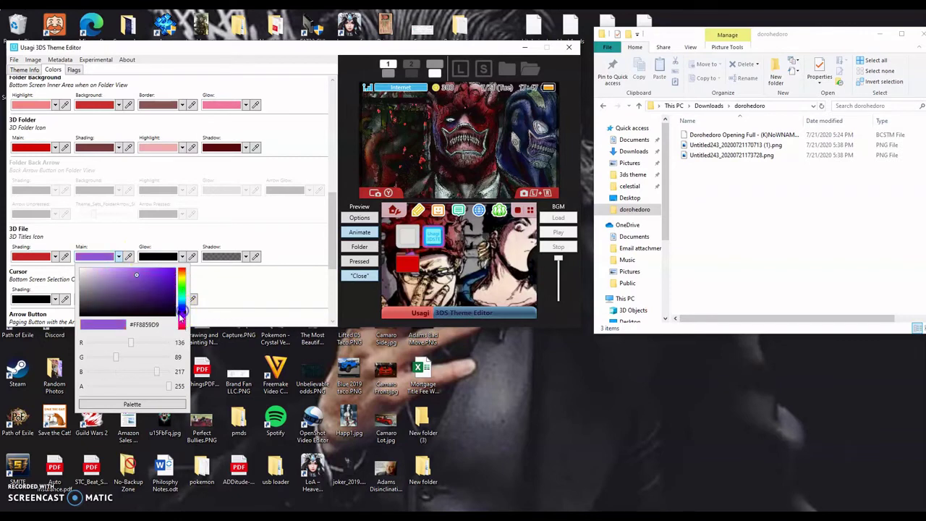
Step: Change the 3D File's shading to a very dark purple
click(41, 259)
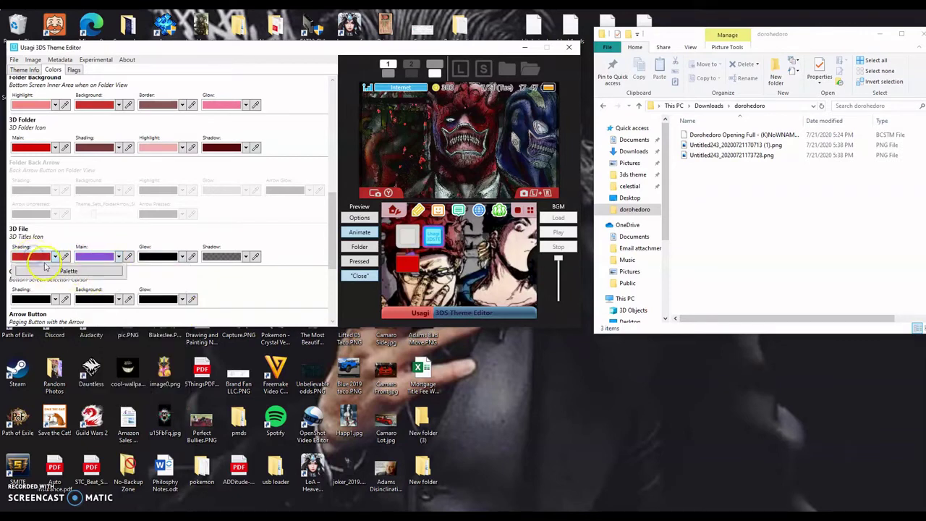
drag(118, 275, 121, 316)
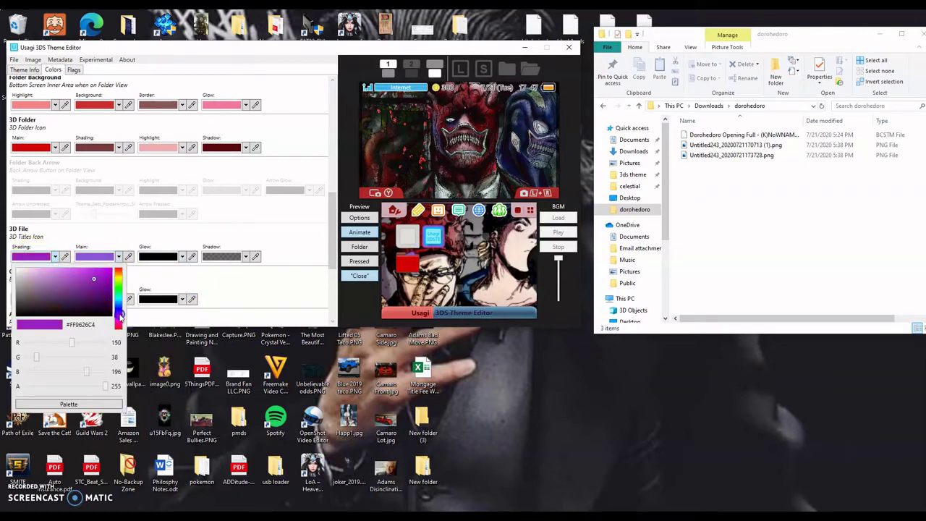
click(77, 305)
Step: Set the 3D File's glow to pale lavender #FFD9C5E6
click(175, 262)
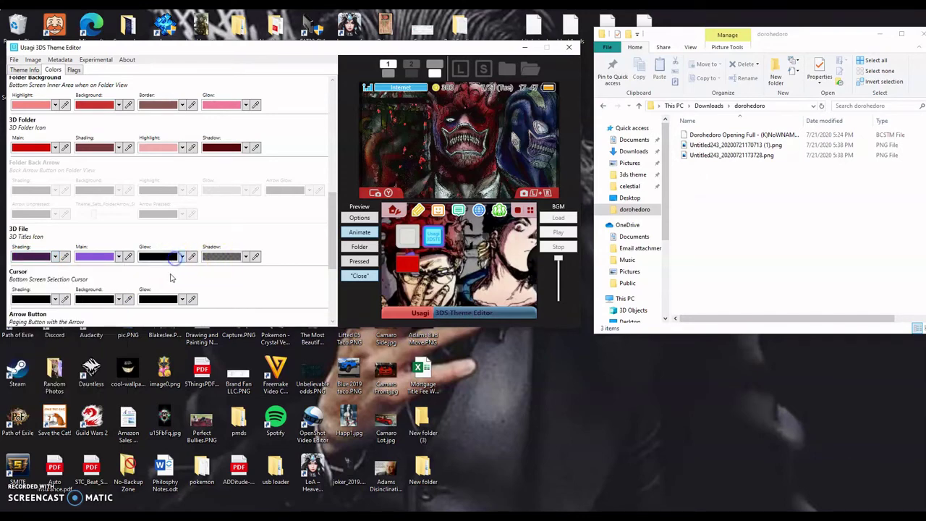
click(157, 272)
click(245, 315)
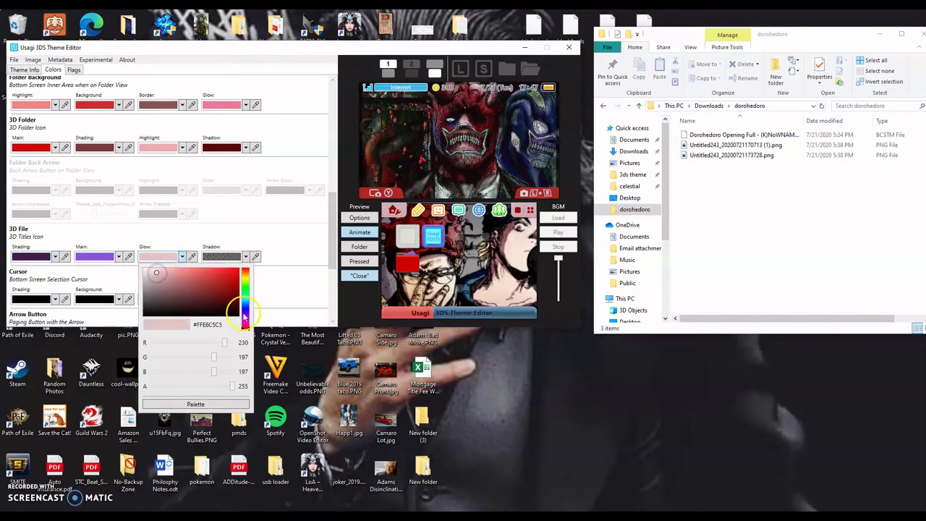
click(223, 269)
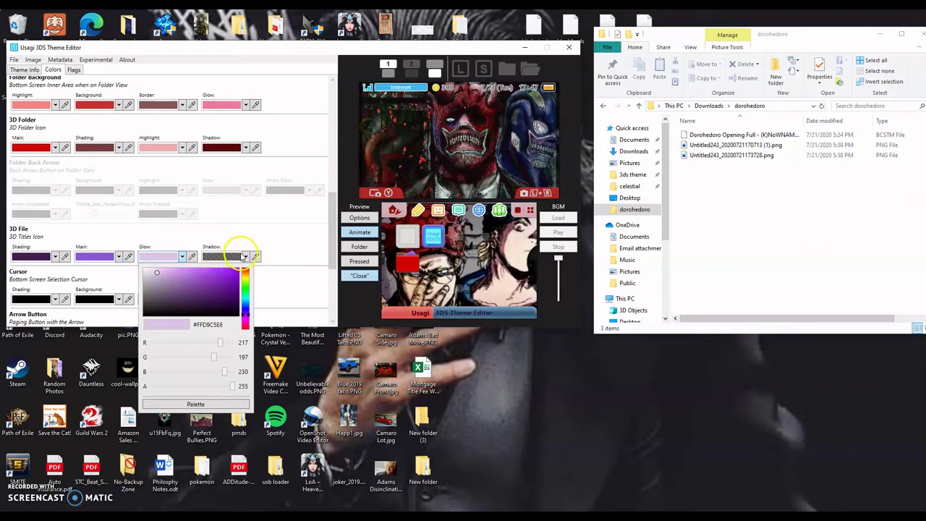
Step: Set the 3D File's shadow to a dark brownish gray with an alpha of 255
click(245, 257)
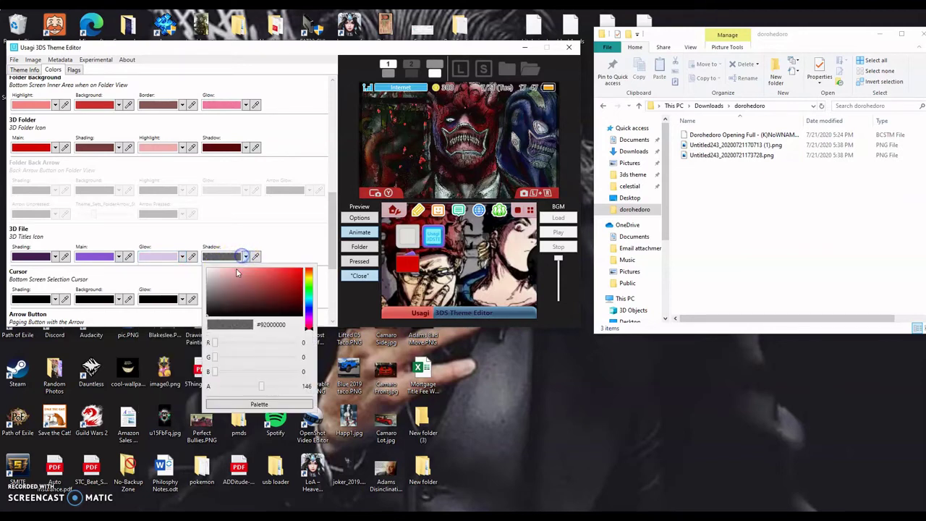
click(282, 385)
click(238, 310)
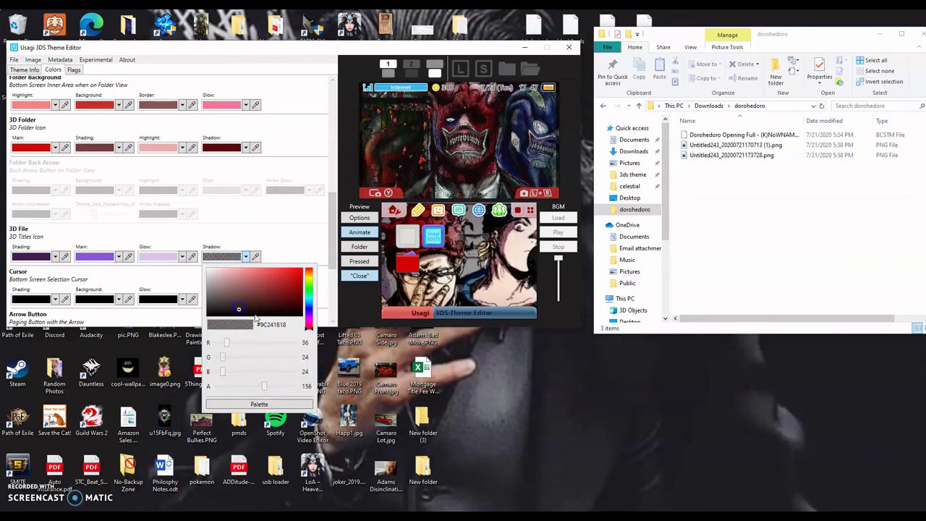
click(304, 385)
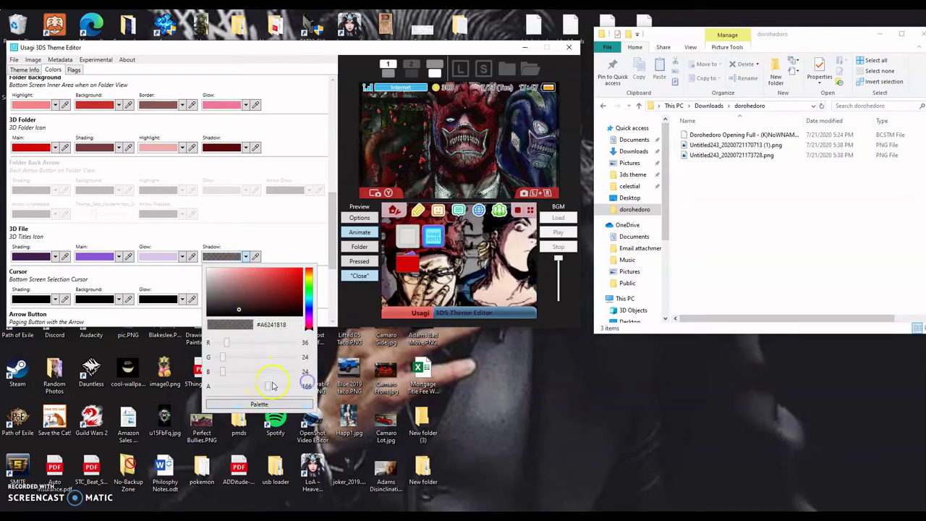
drag(268, 385, 309, 385)
click(223, 304)
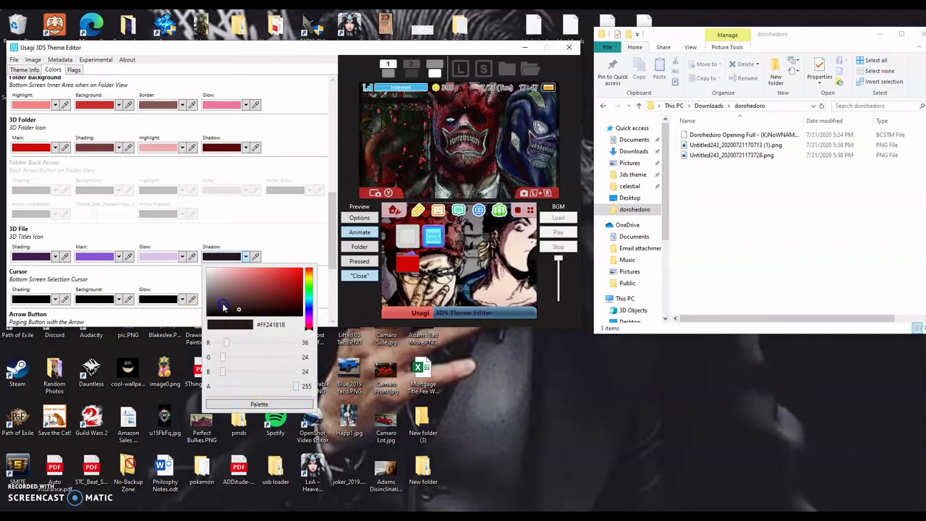
click(288, 261)
Step: Set the Cursor's shading to light blue and its background to light blue #FFB0D6F0
scroll(182, 268, down, 1)
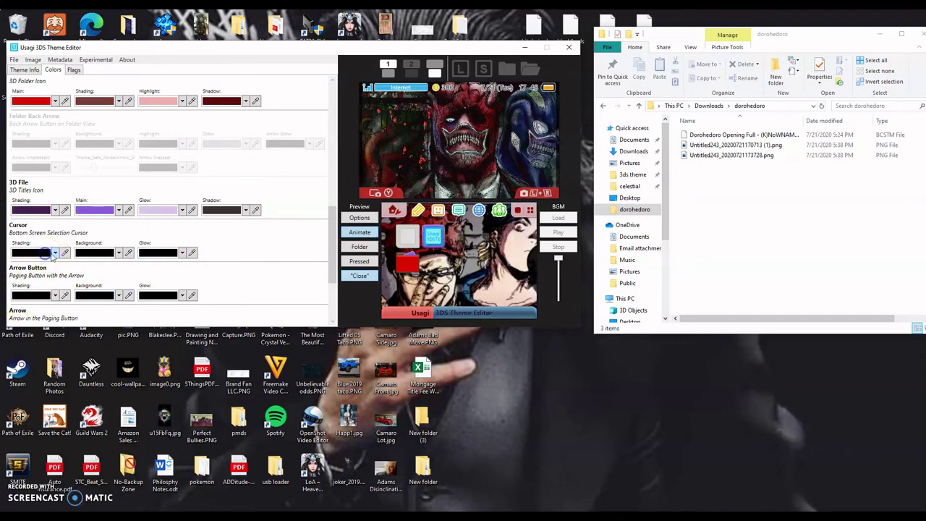
click(54, 253)
click(42, 268)
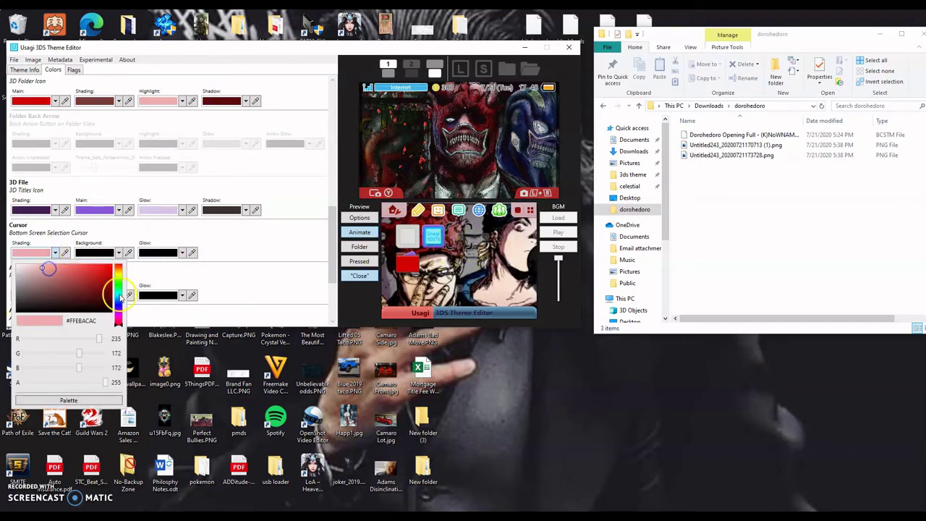
click(120, 295)
click(99, 244)
click(60, 291)
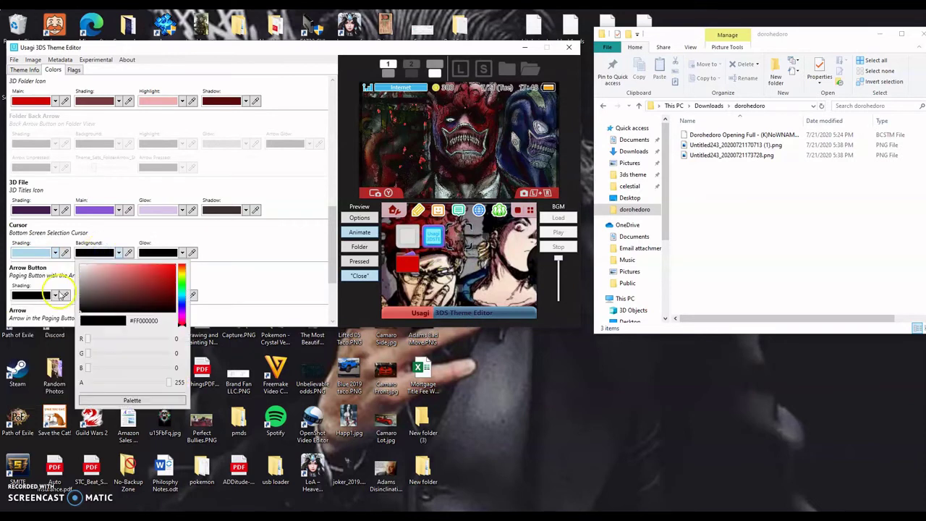
click(105, 268)
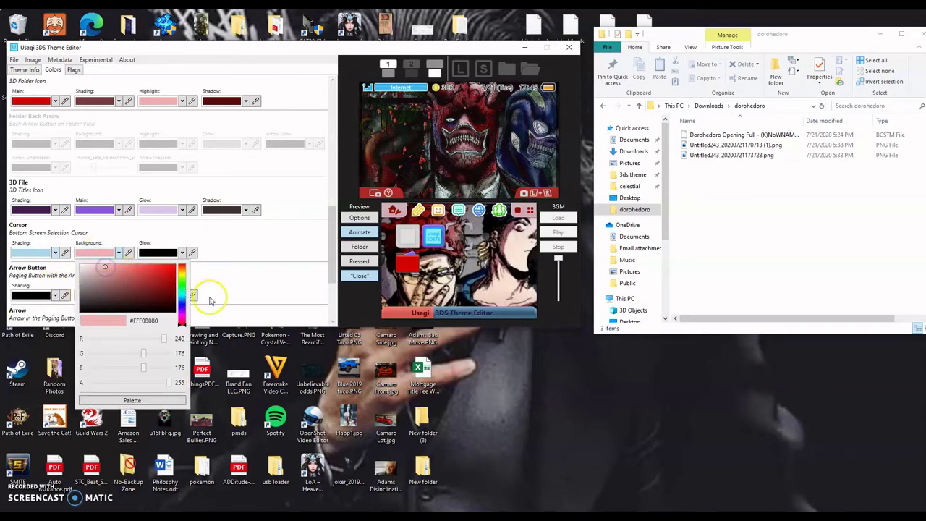
click(184, 298)
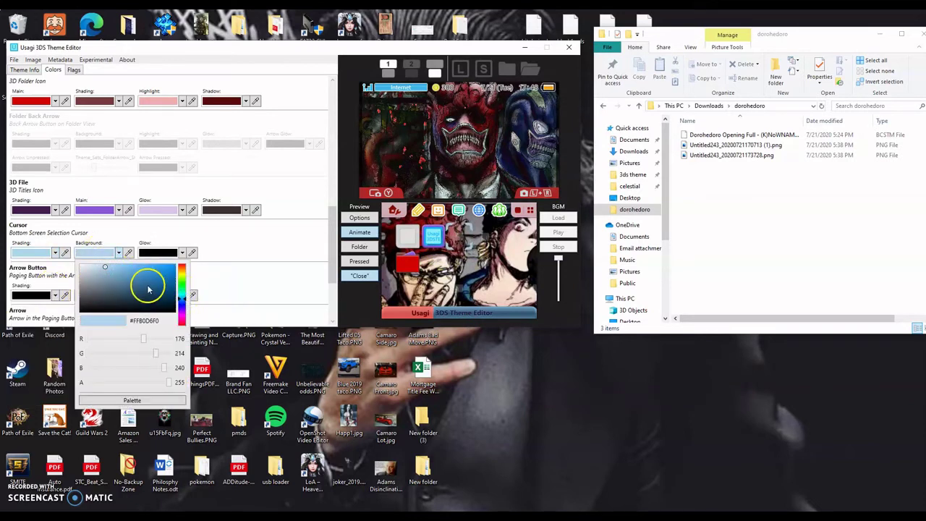
Step: Set the Cursor's background to a stronger medium blue and its glow to red #FFED3232
click(163, 270)
click(174, 252)
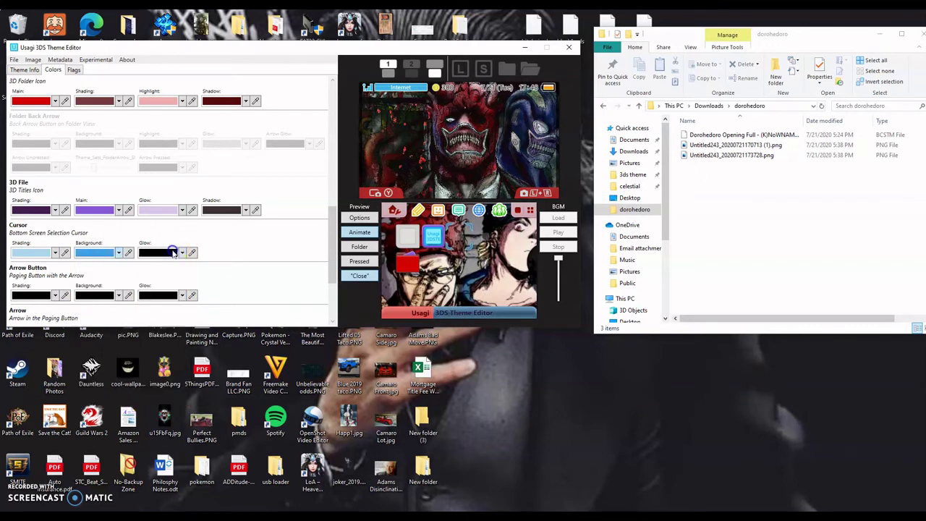
click(174, 252)
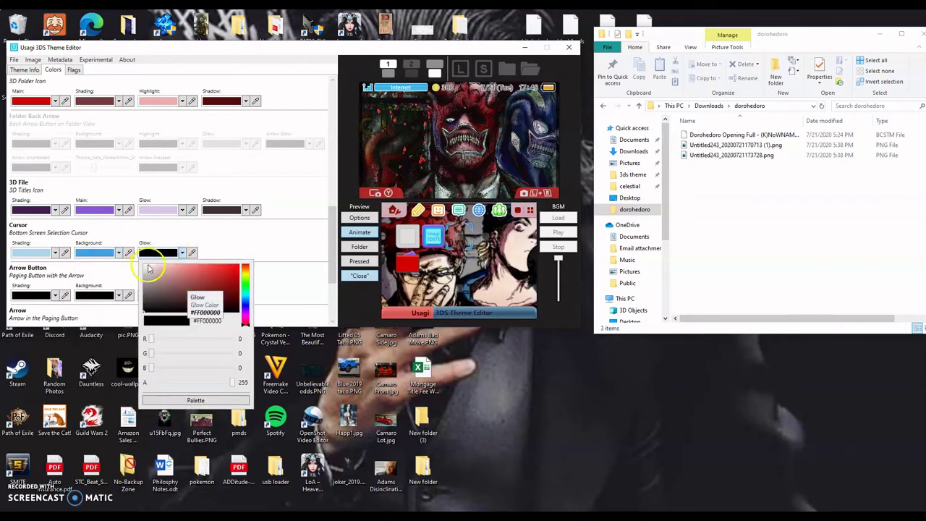
click(147, 266)
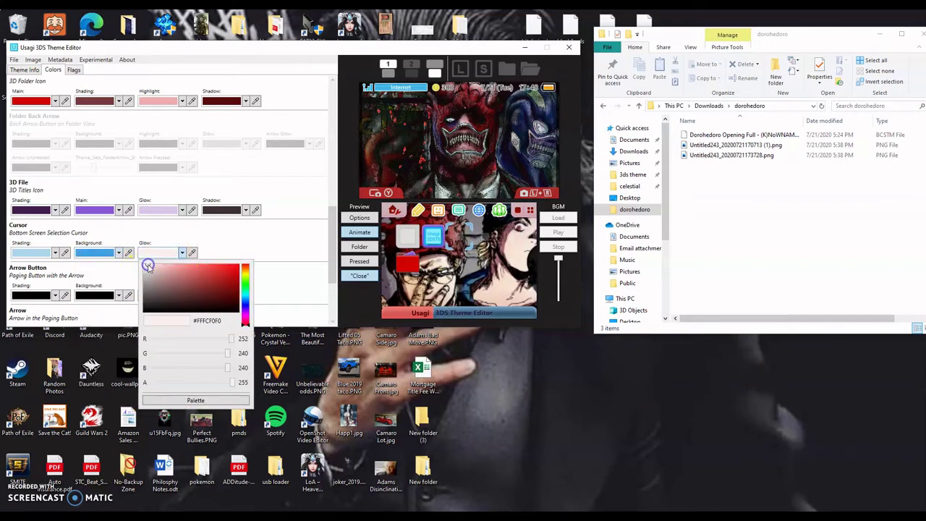
click(220, 269)
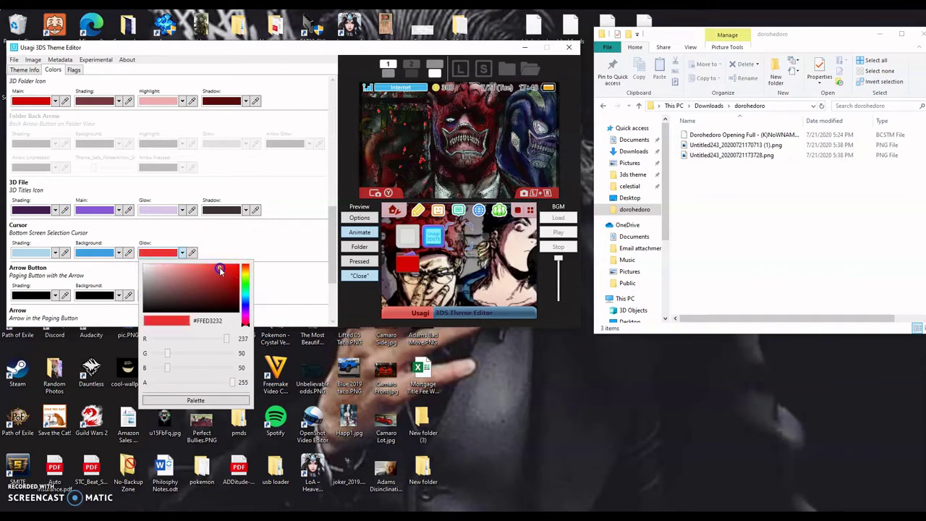
click(257, 238)
Step: Set the Arrow Button's shading to red #FFE02121 and its background to dark red #FF731616
scroll(64, 274, down, 2)
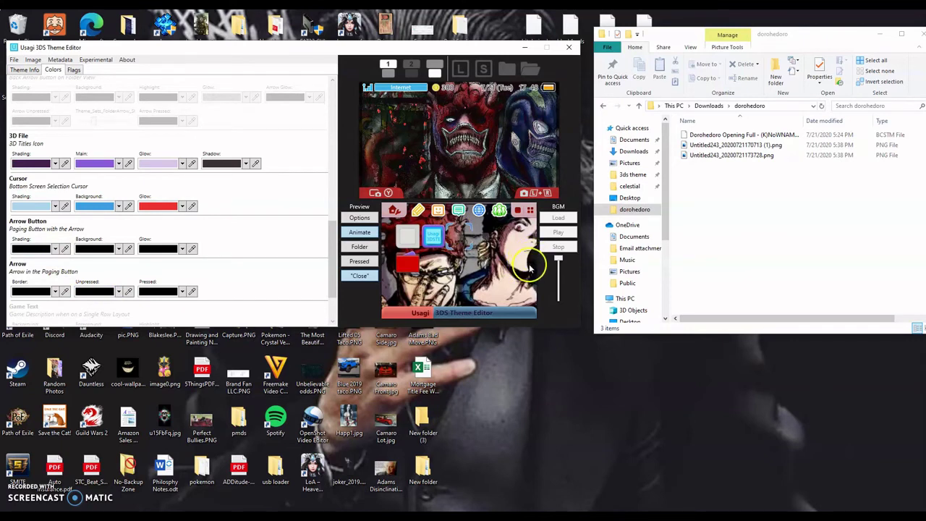
click(55, 249)
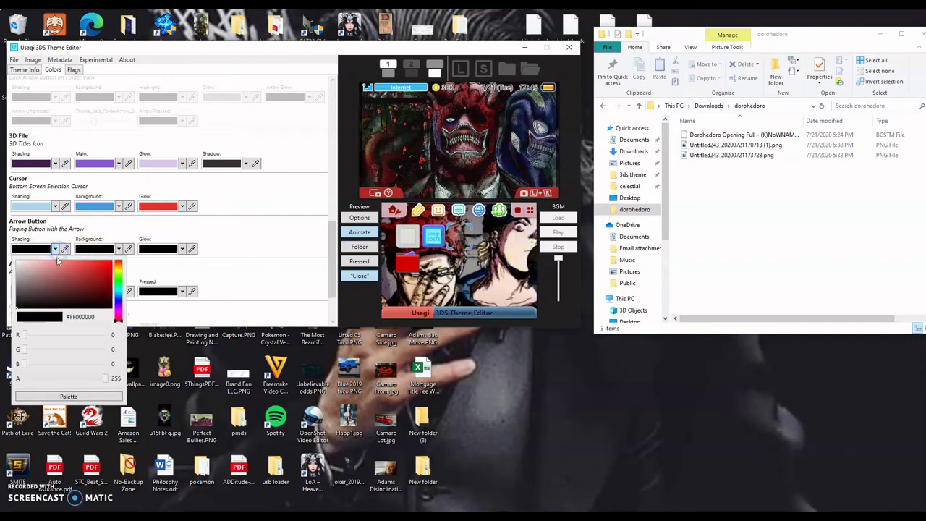
mouse_move(58, 262)
mouse_down()
mouse_move(83, 289)
mouse_move(100, 268)
mouse_up()
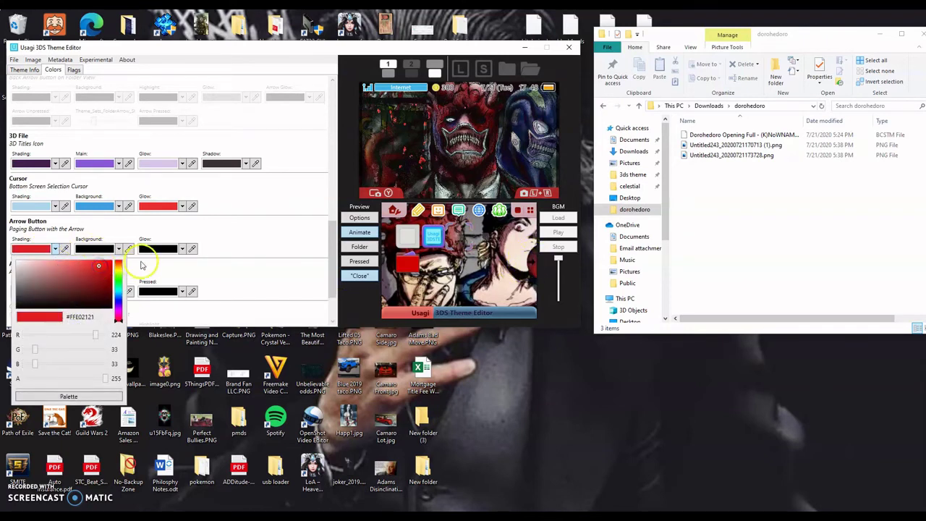
click(246, 270)
click(119, 249)
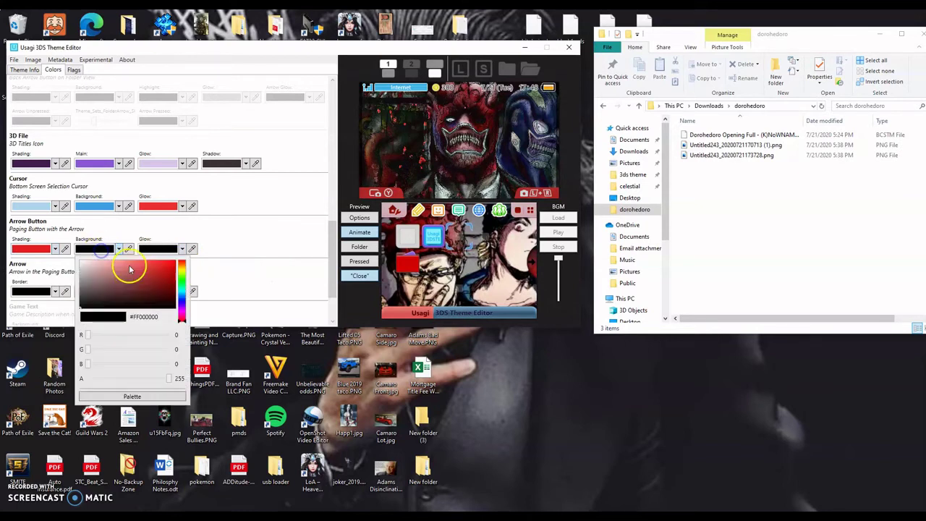
drag(128, 265, 158, 289)
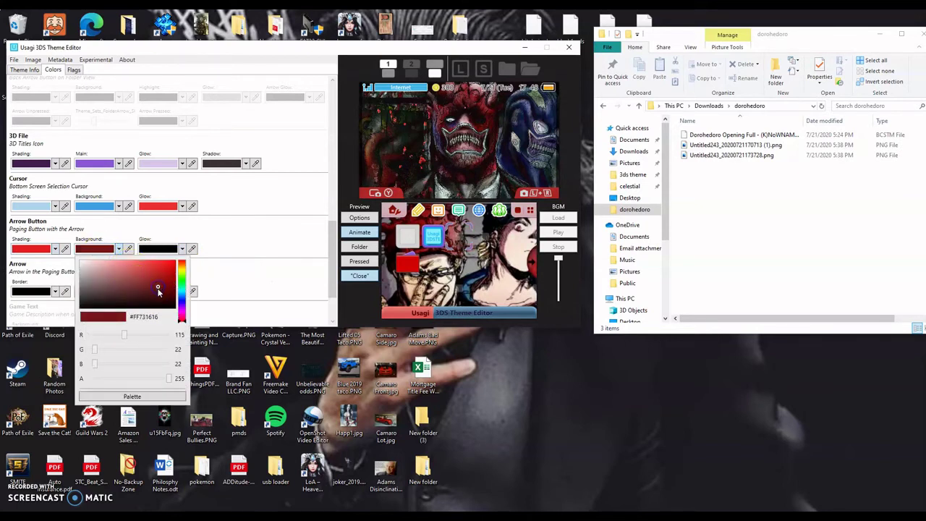
click(248, 267)
Step: Set the paging Arrow's border to dusty pink #FFCC8E8E
scroll(206, 288, down, 1)
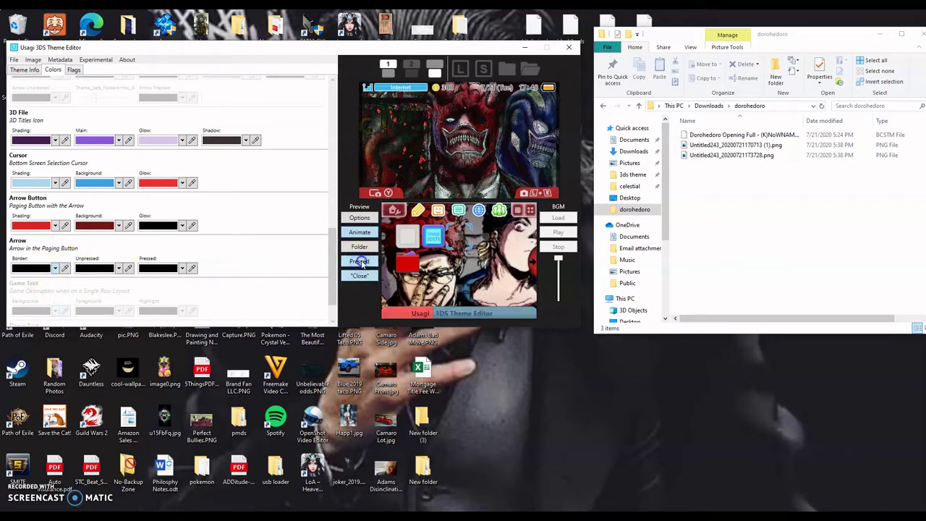
click(55, 269)
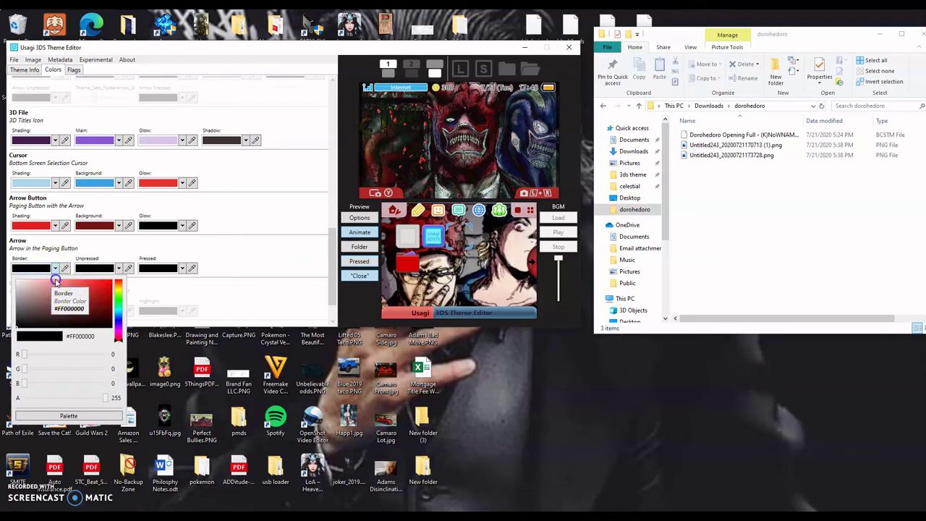
click(94, 287)
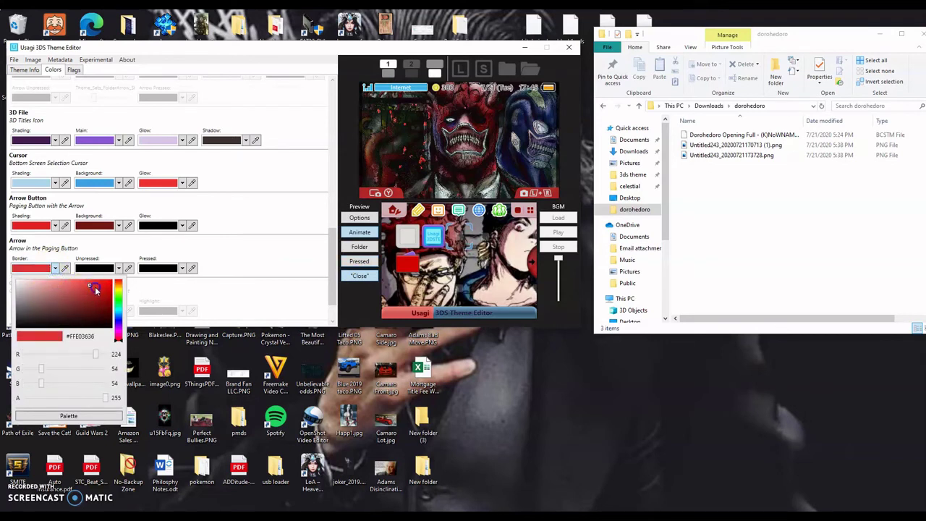
click(45, 289)
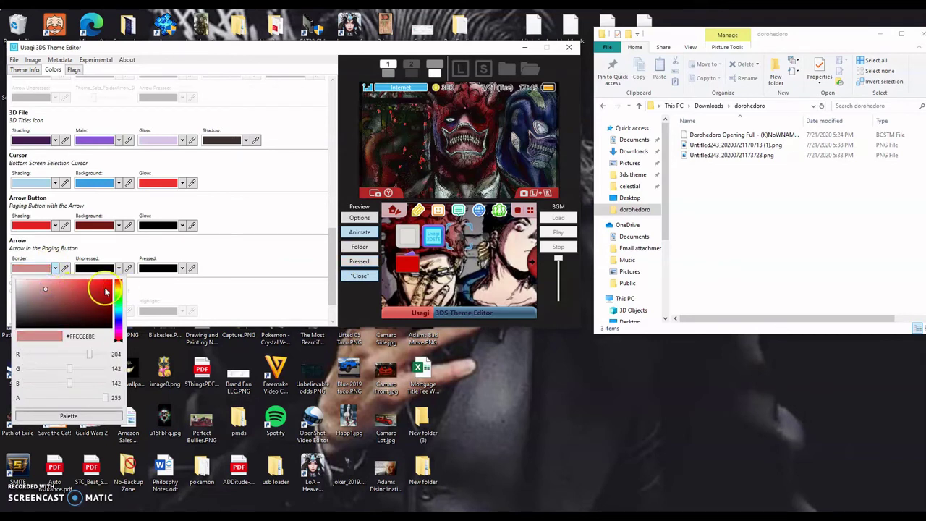
Step: Set the paging Arrow's unpressed color to a very dark, nearly black red
click(119, 267)
click(119, 268)
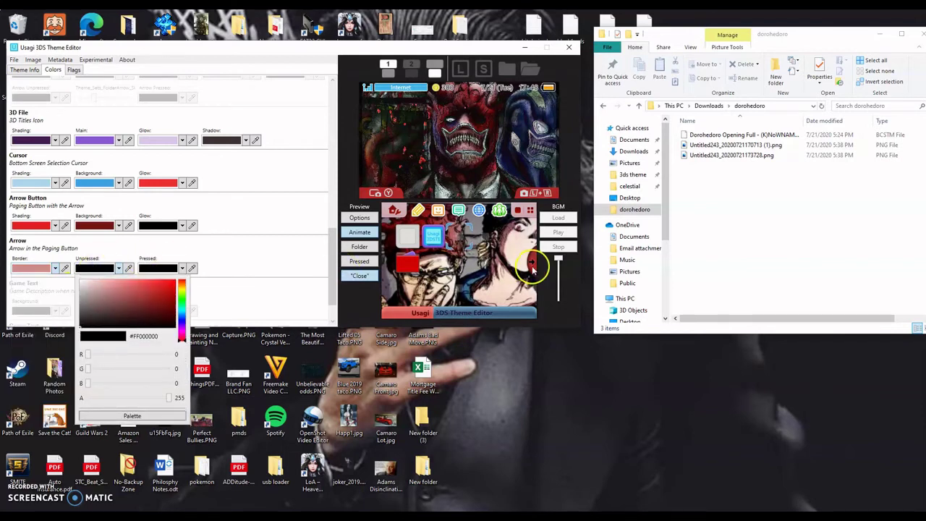
click(141, 293)
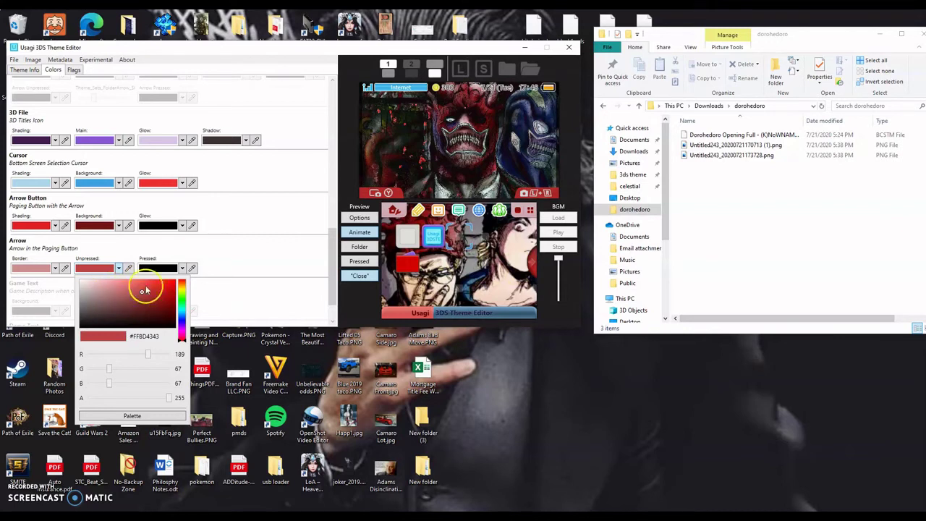
click(167, 312)
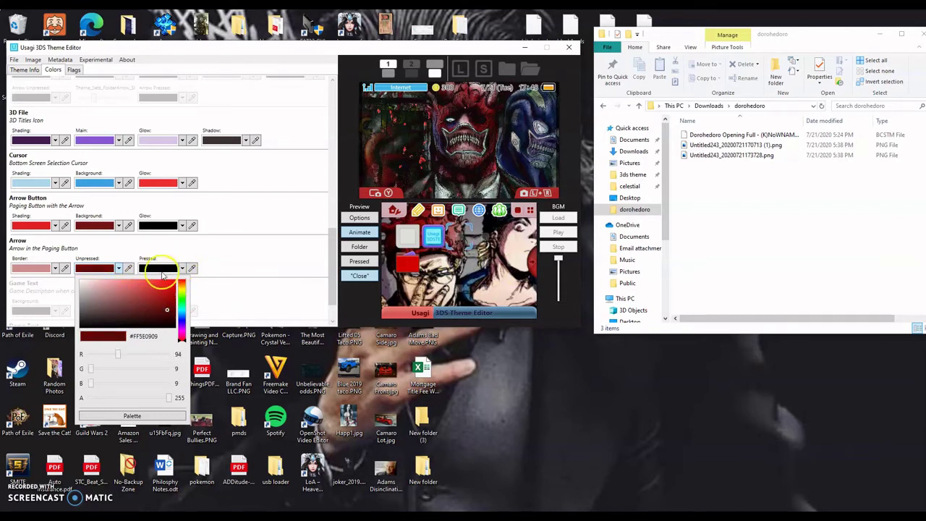
click(159, 320)
Step: Set the paging Arrow's pressed color to white #FFFFFFFF and preview the pressed state
click(176, 268)
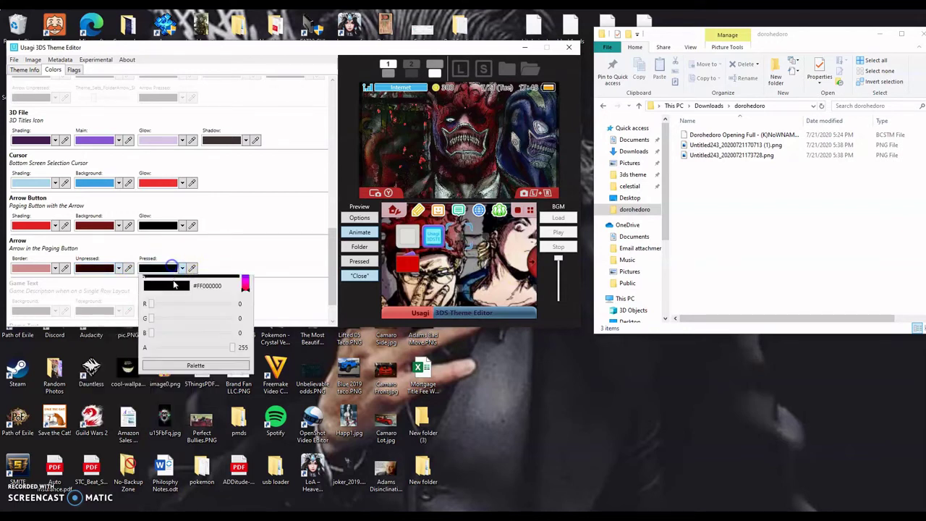
click(145, 280)
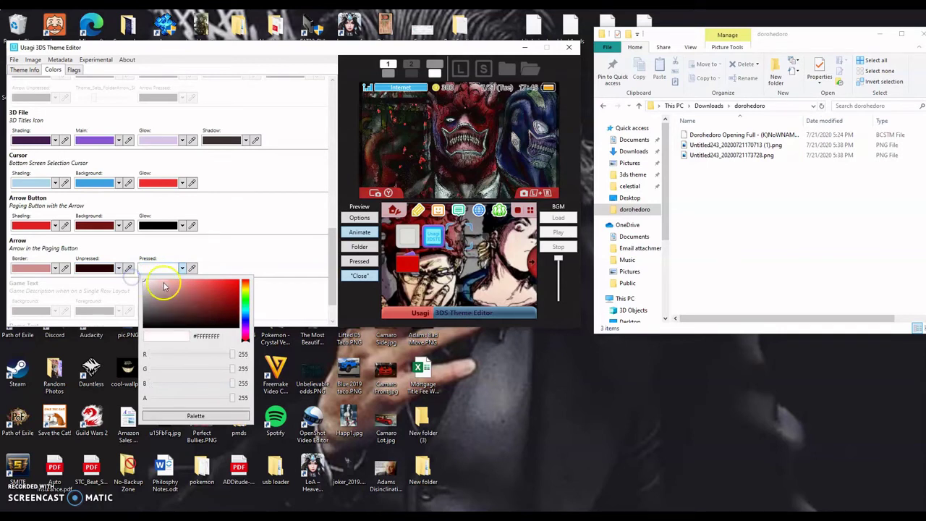
click(358, 262)
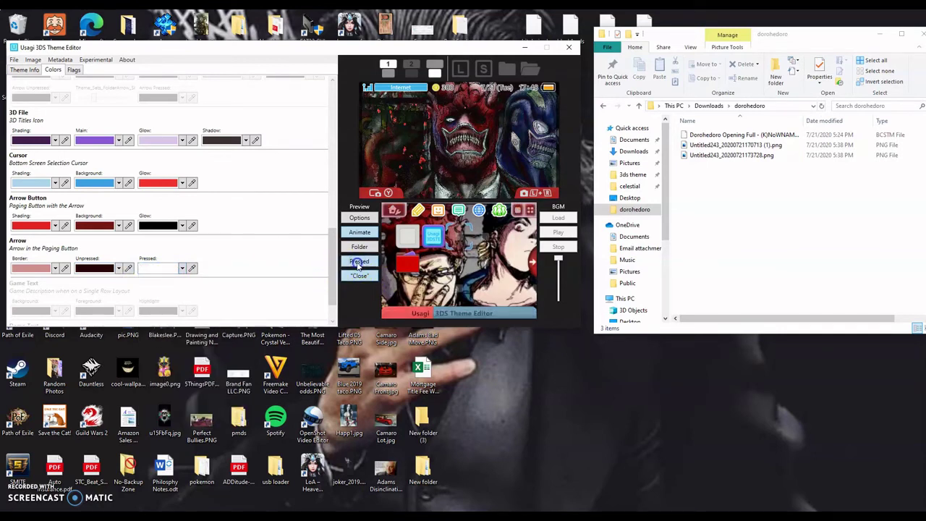
Step: Review the remaining and earlier color settings from end to start, and display the theme's flags
scroll(210, 286, down, 1)
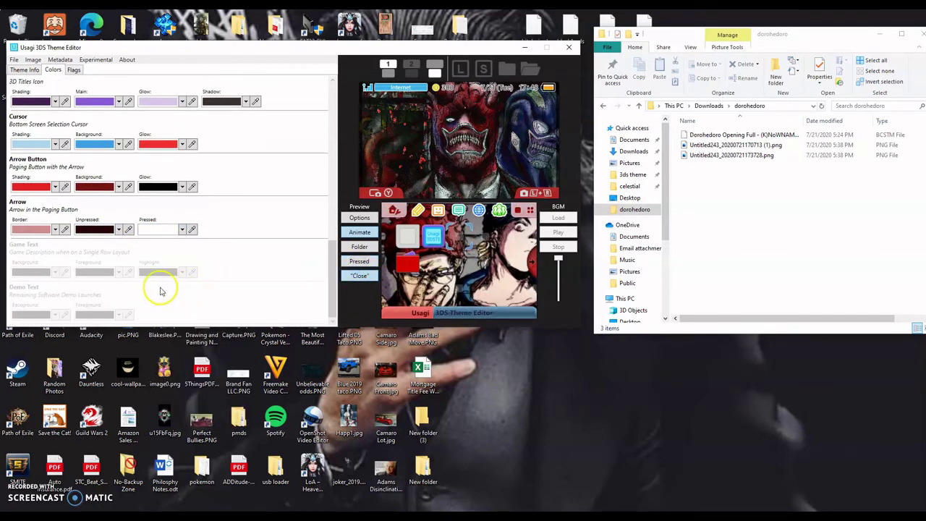
scroll(217, 283, up, 15)
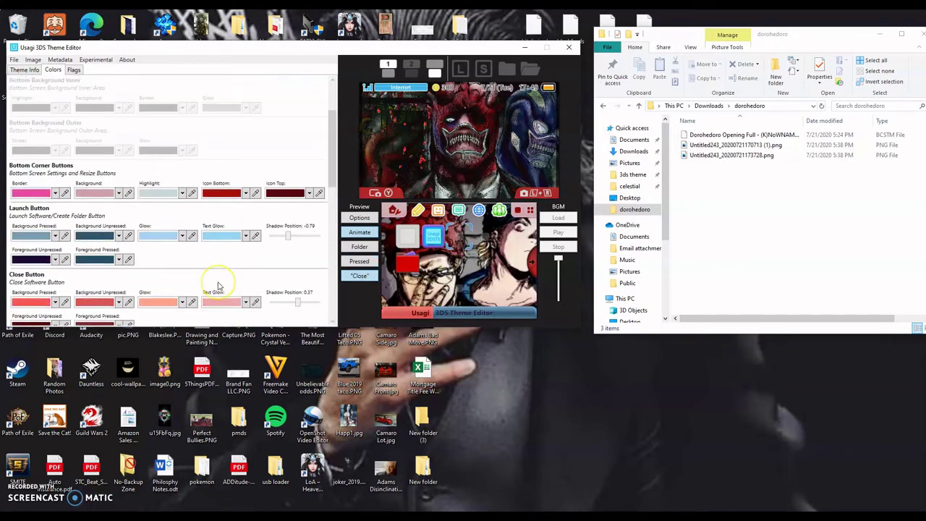
scroll(217, 283, up, 2)
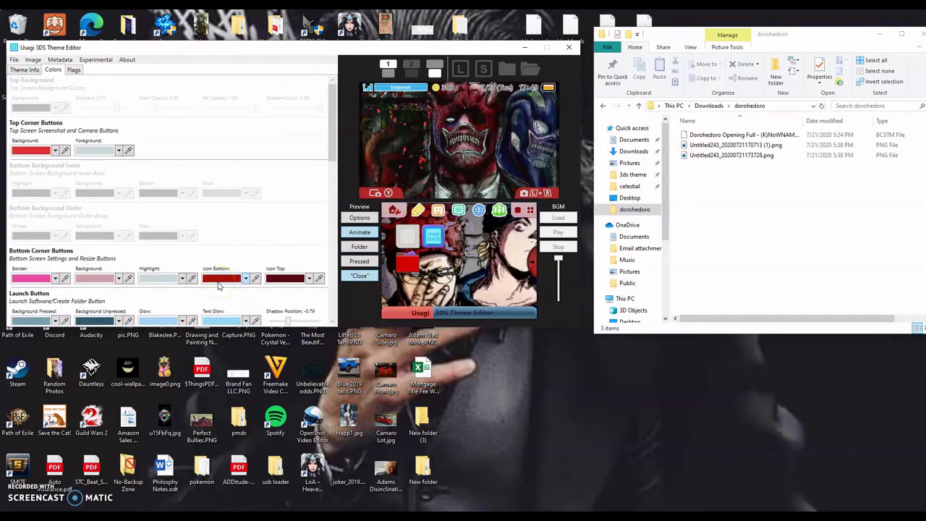
click(74, 70)
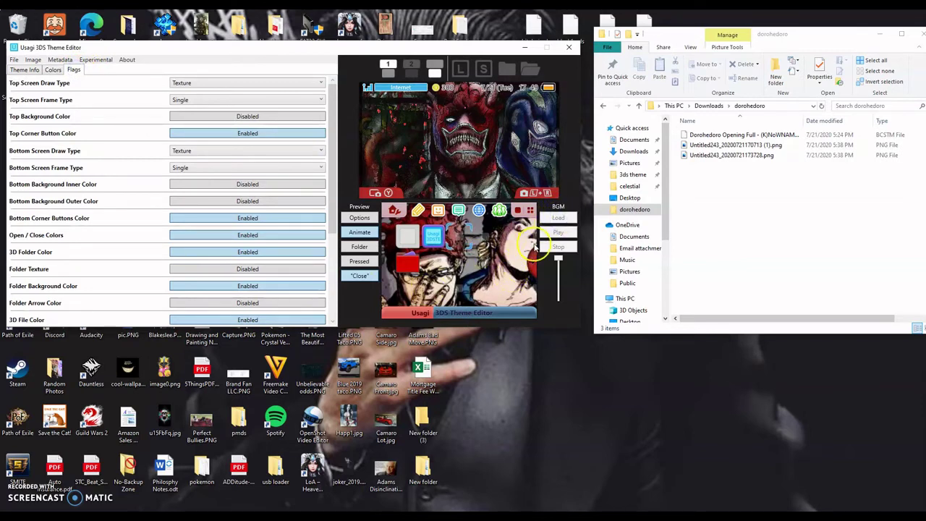
Step: Save the theme as body_lz.bin in the dorohedoro downloads folder and dismiss the resulting messages
click(16, 60)
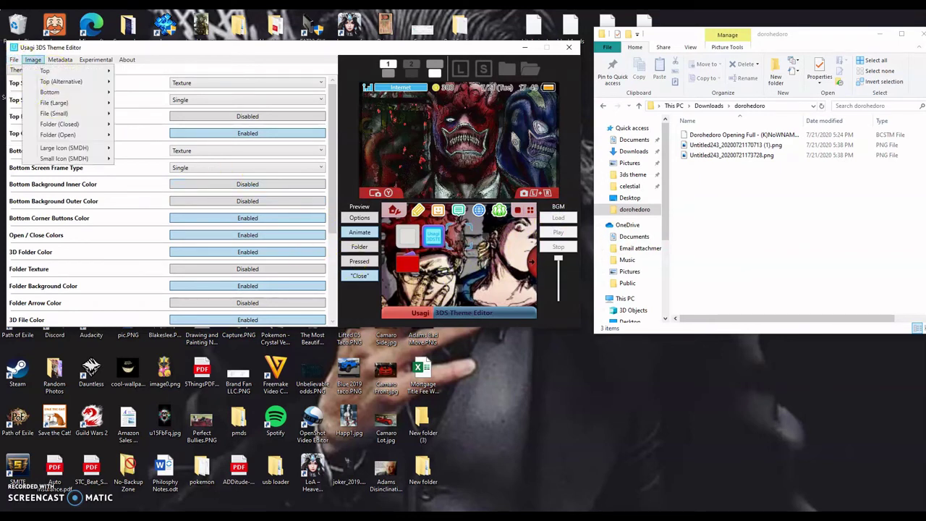
click(12, 60)
click(13, 60)
mouse_move(42, 125)
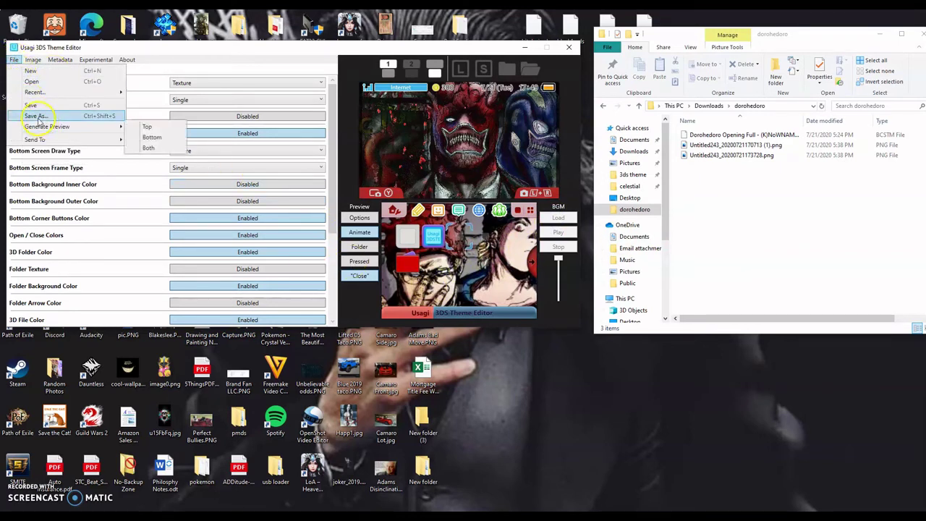
click(150, 147)
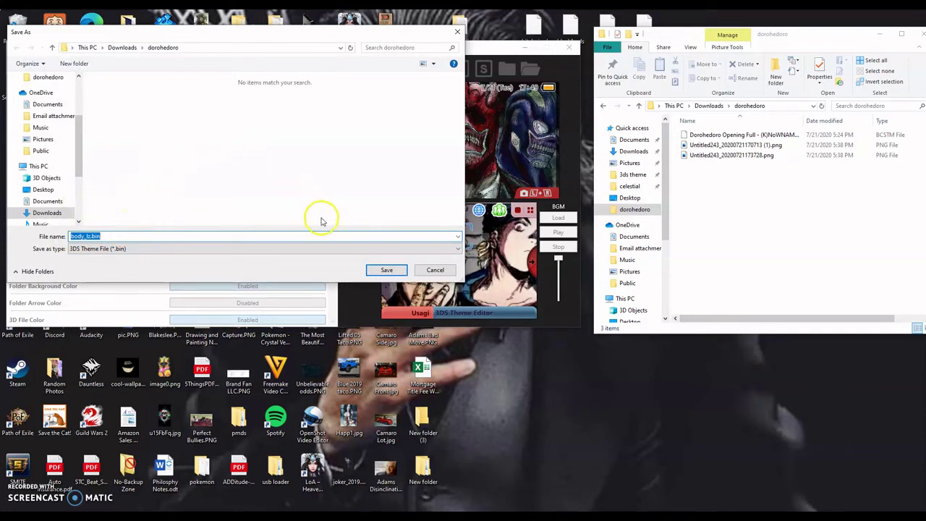
click(387, 271)
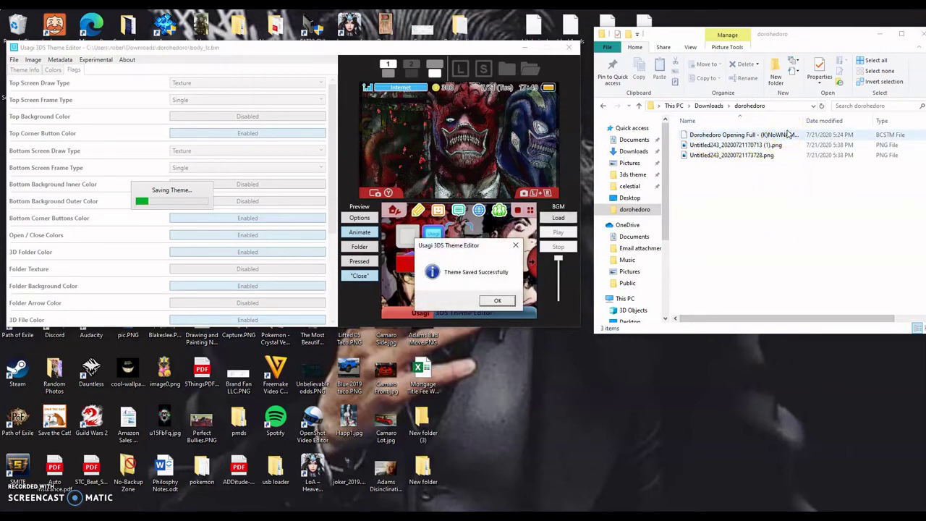
click(497, 300)
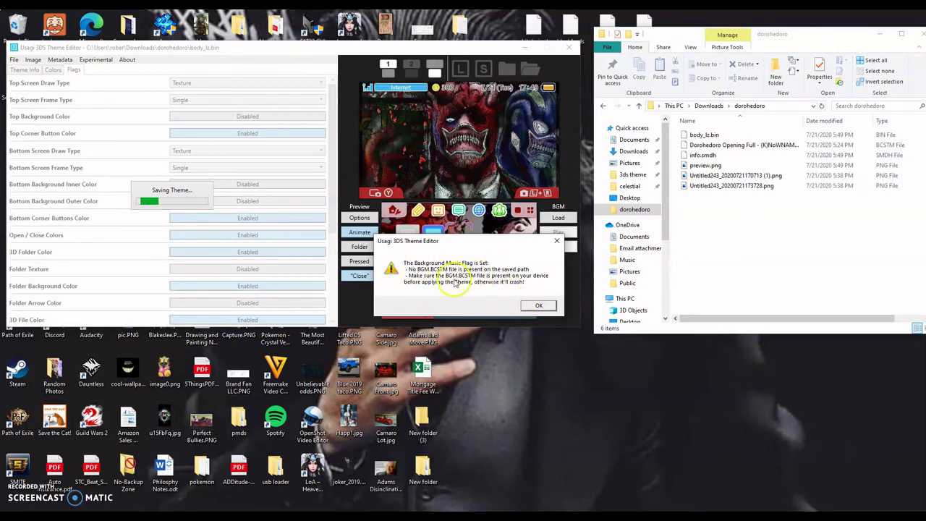
click(538, 304)
Step: Try to load the theme's background music, and enable the Background Music flag again
click(558, 217)
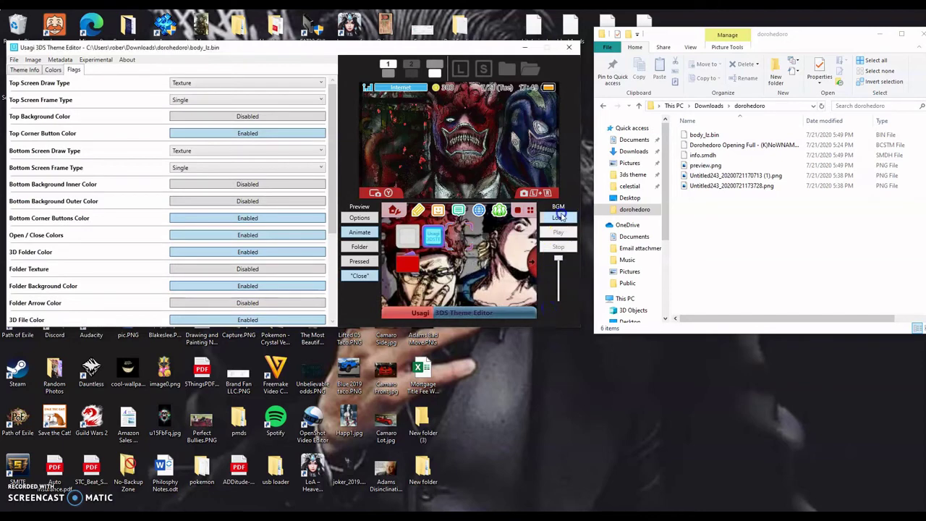
click(543, 309)
scroll(131, 228, down, 3)
scroll(127, 239, down, 1)
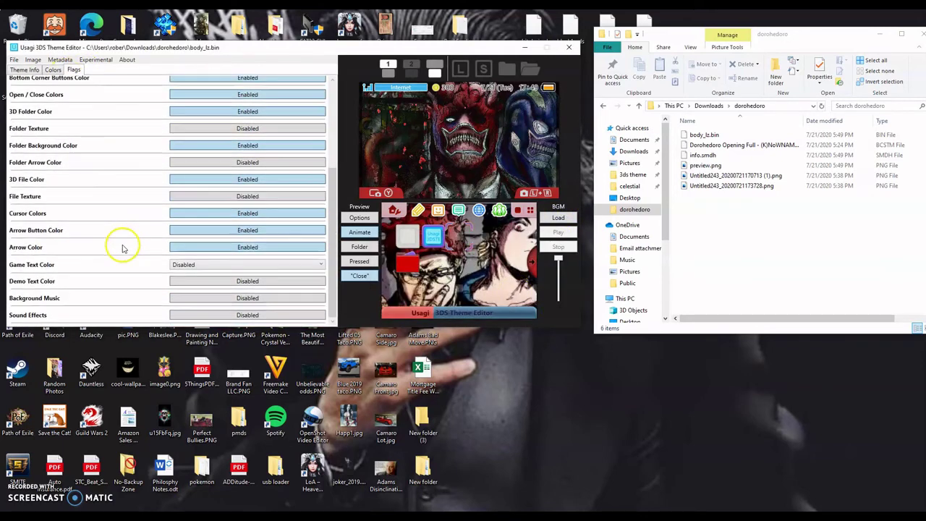
click(221, 301)
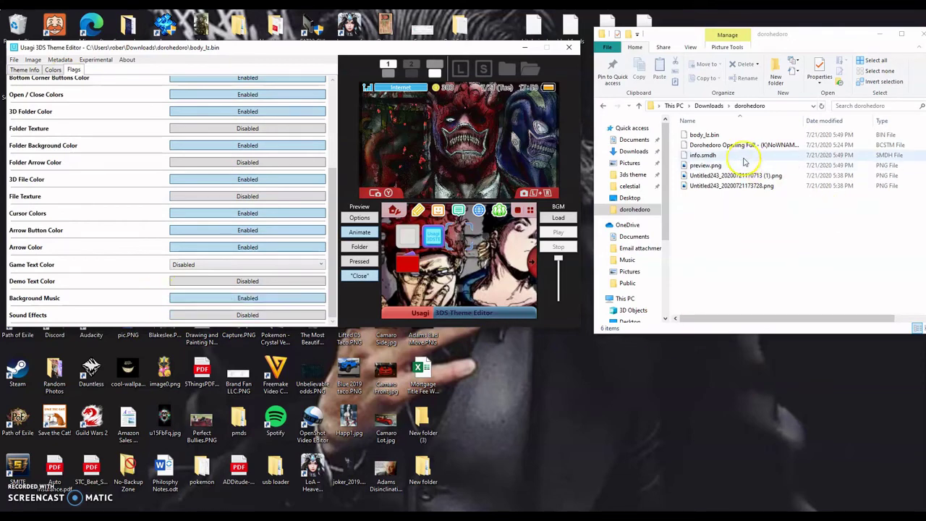
Step: Check the BCSTM song file in the dorohedoro folder and retry loading the background music
click(732, 214)
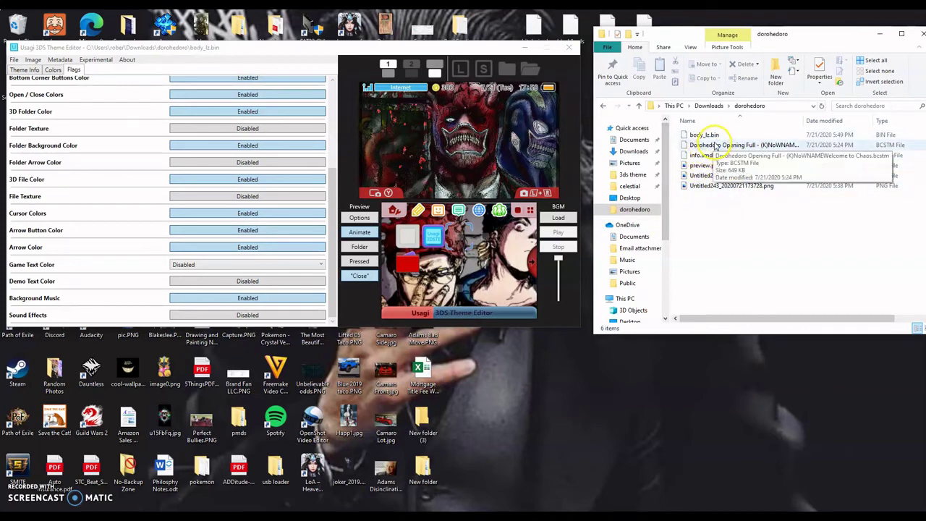
click(558, 218)
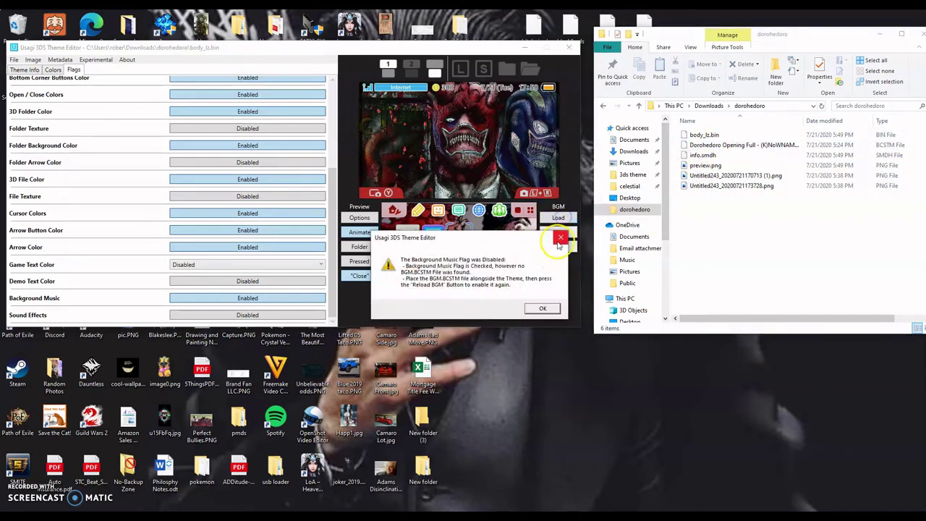
click(542, 308)
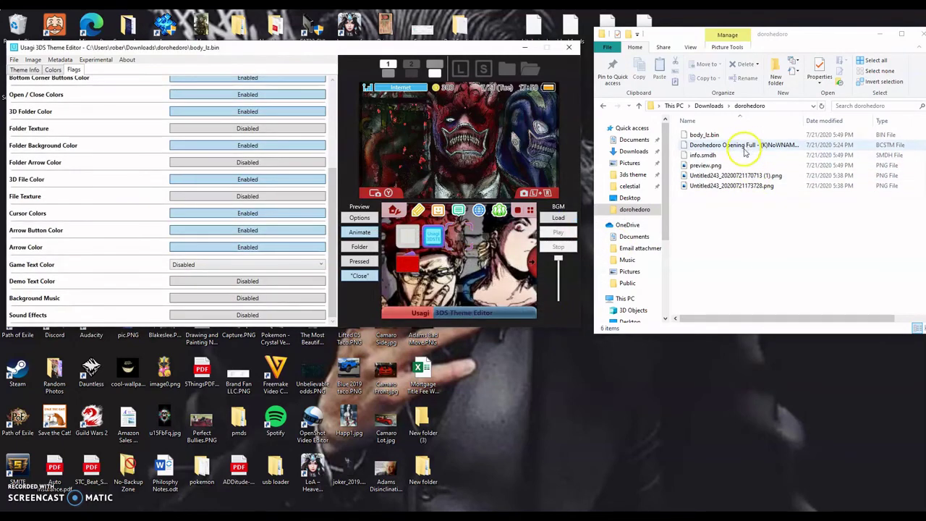
click(556, 217)
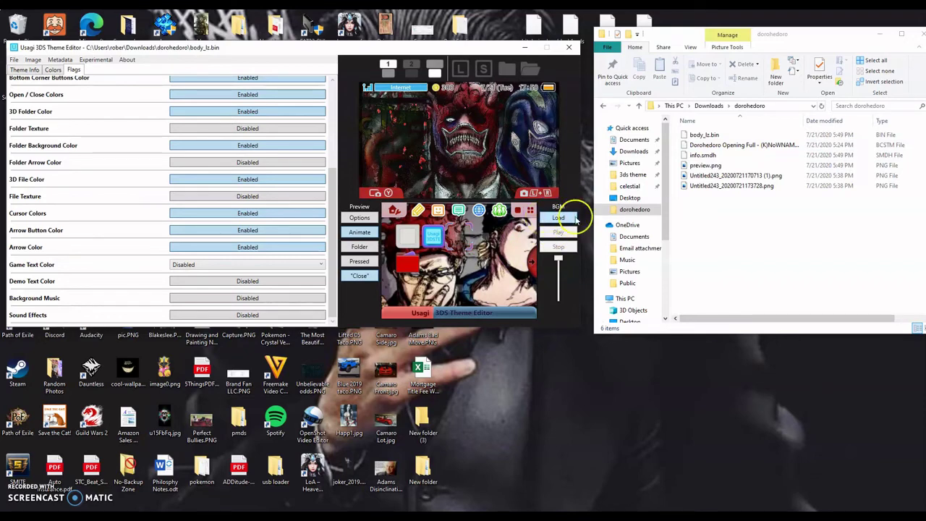
Step: Rename the Dorohedoro opening song file in the dorohedoro folder as bgm.bcstm
click(771, 146)
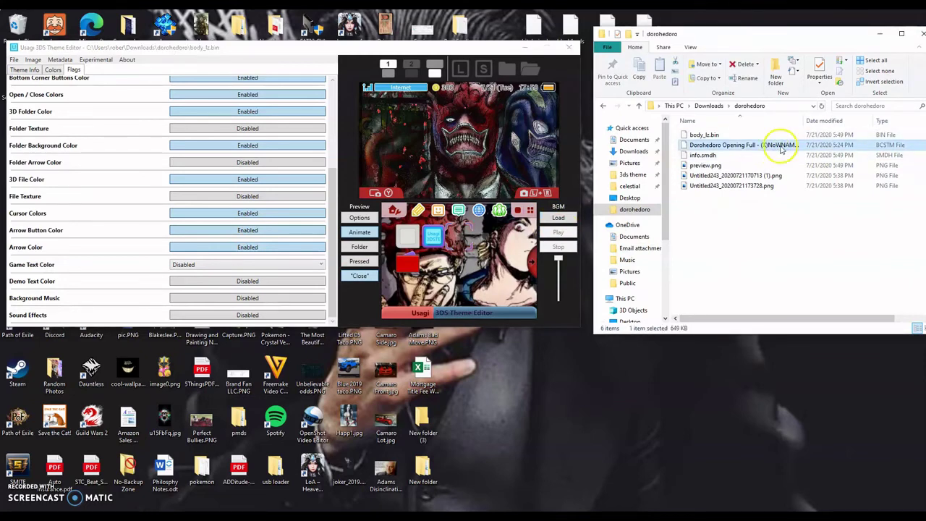
right_click(782, 148)
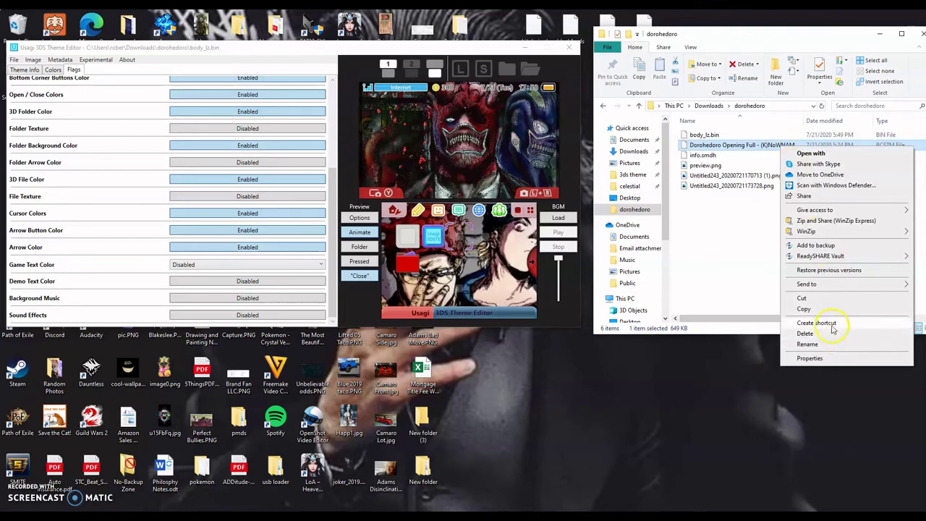
click(807, 344)
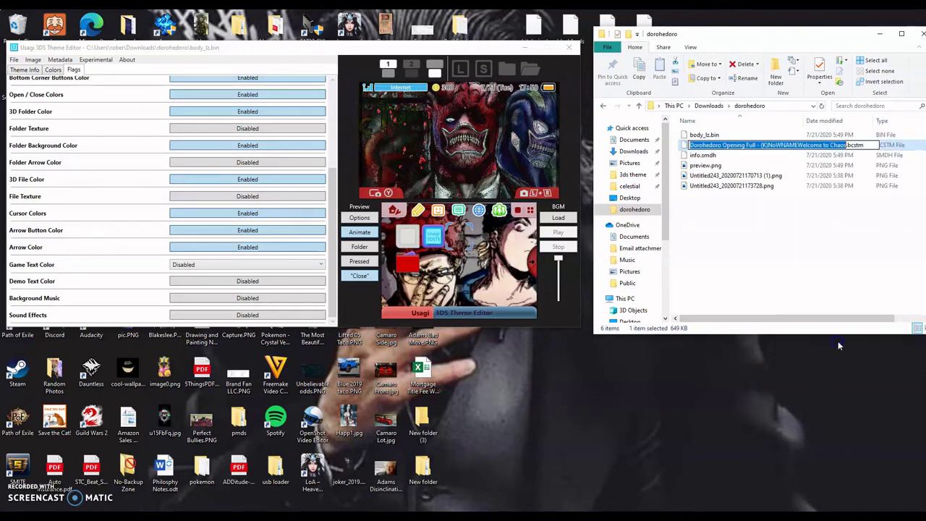
text(bgm)
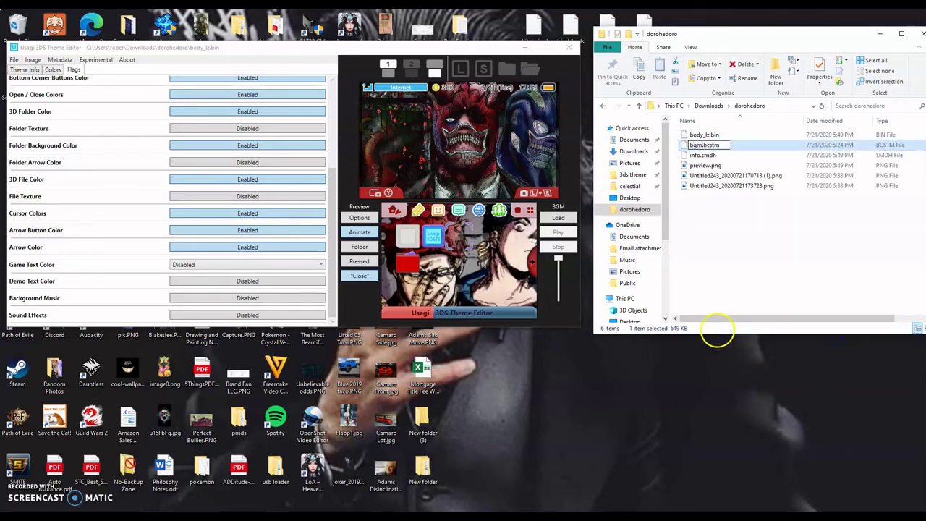
key(Return)
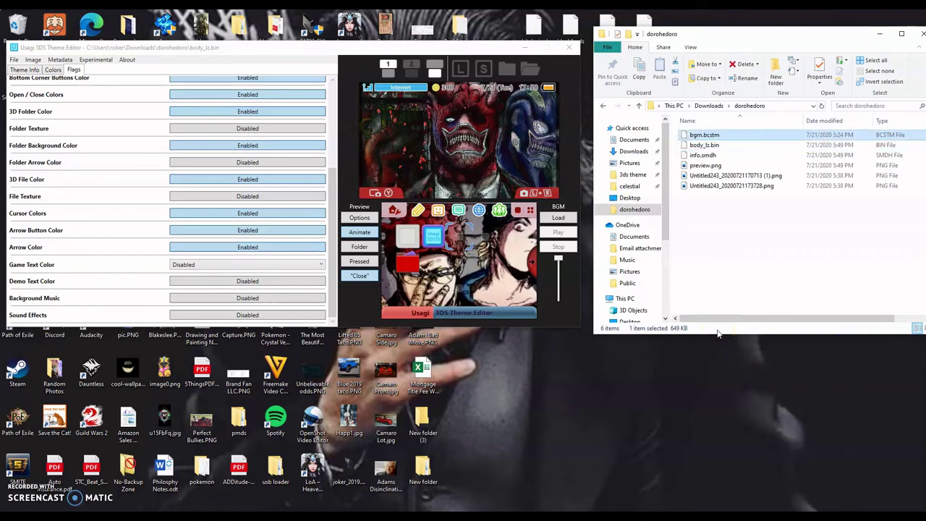
Step: Load the background music into the theme, accept the flag notice, and preview the song at a reduced volume
click(564, 219)
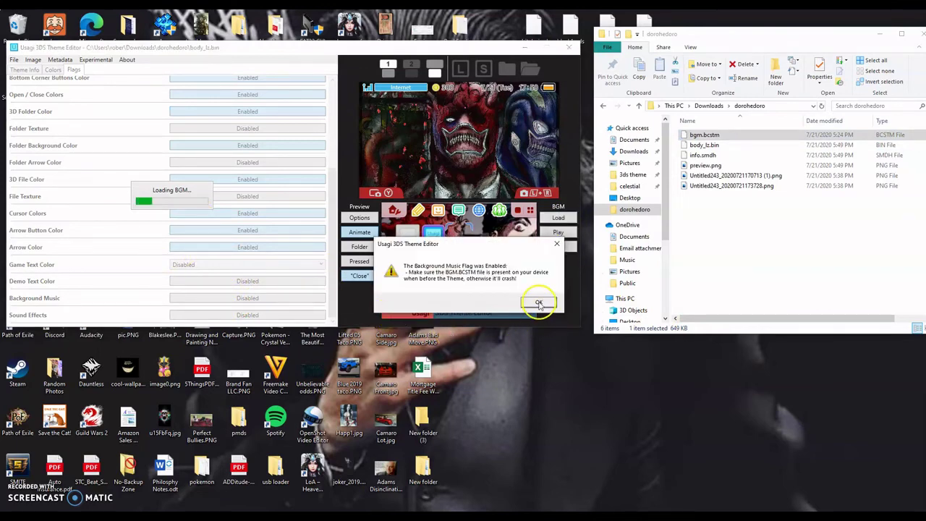
click(539, 303)
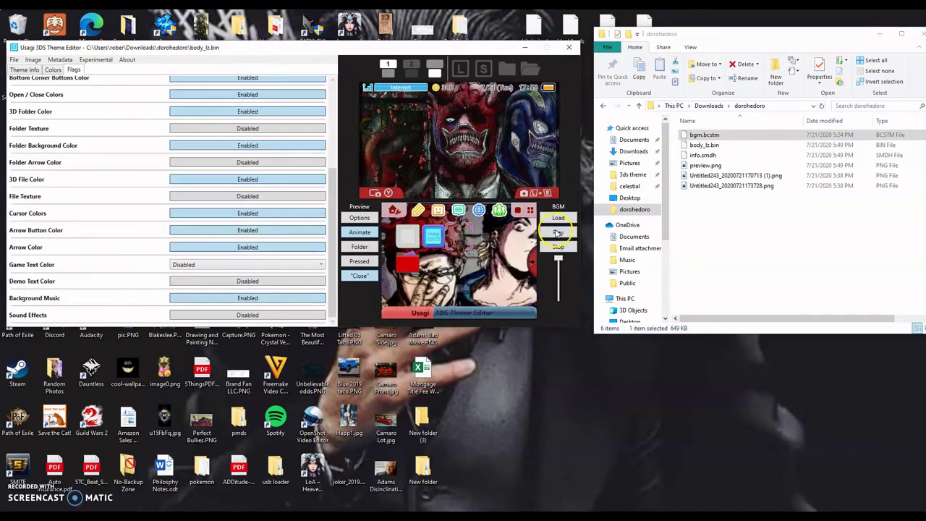
click(558, 259)
drag(562, 271, 564, 275)
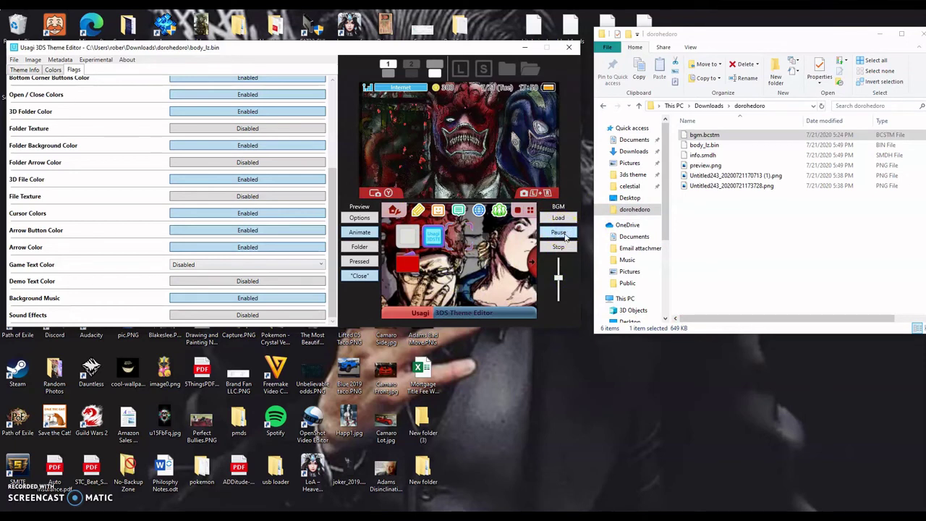
click(395, 260)
Step: Save the theme as body_lz.bin in the dorohedoro folder, replacing the existing file, and dismiss the resulting message
click(16, 61)
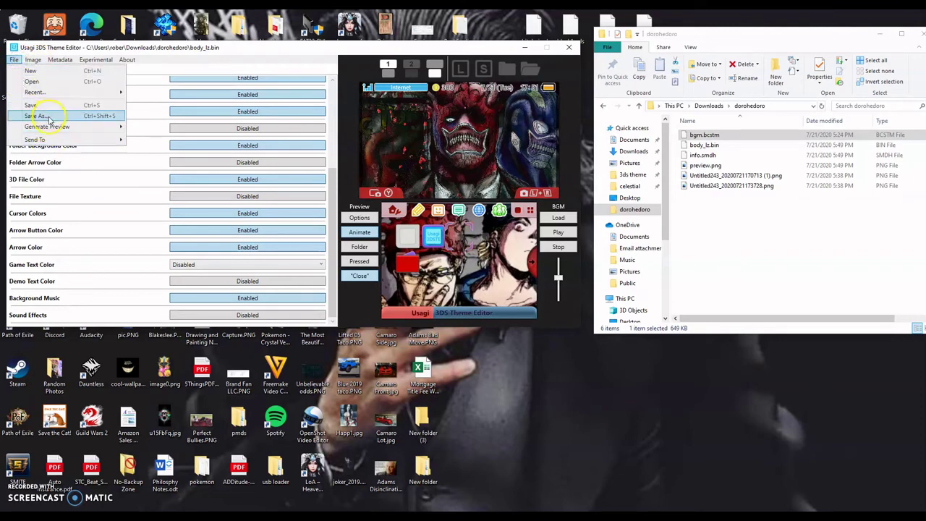
click(49, 118)
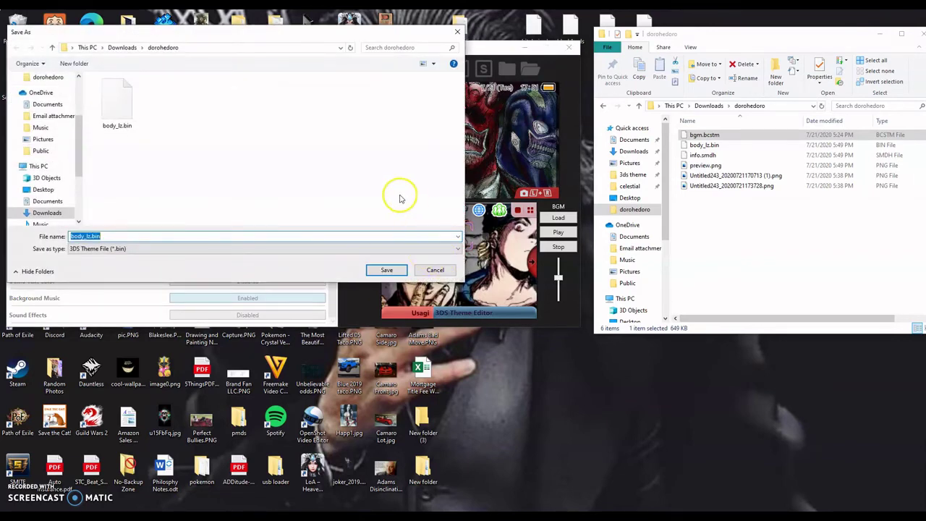
click(381, 270)
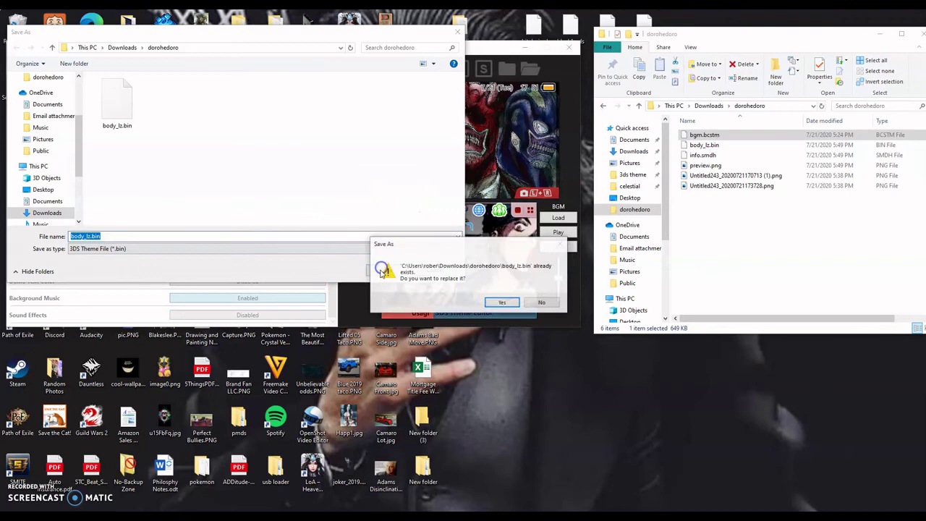
click(502, 303)
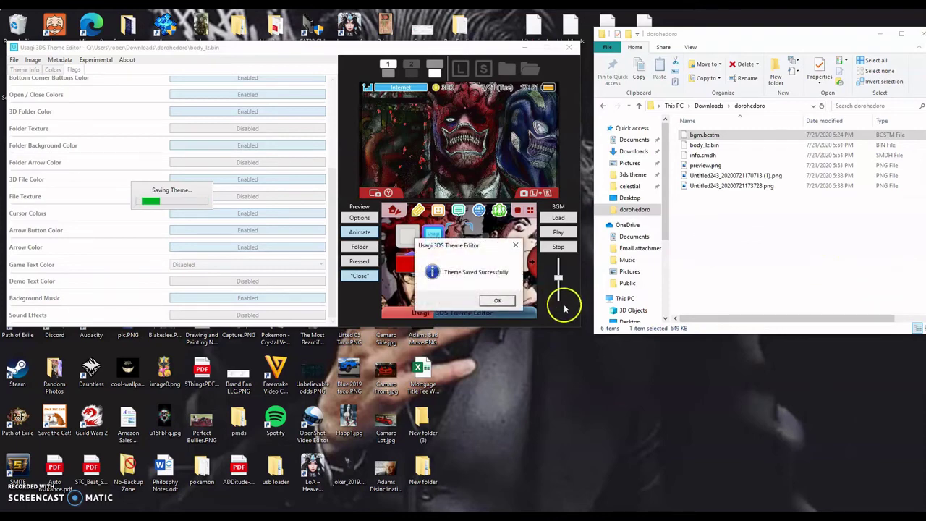
click(497, 300)
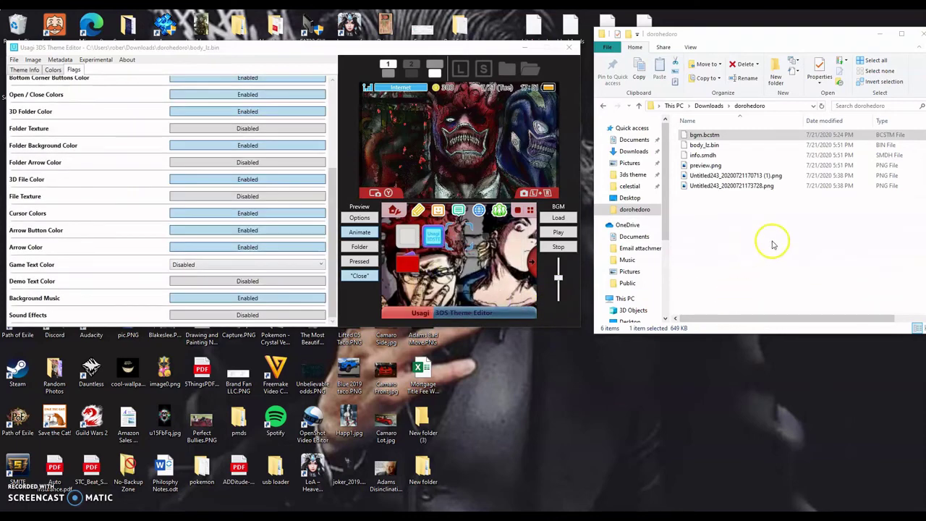
click(771, 243)
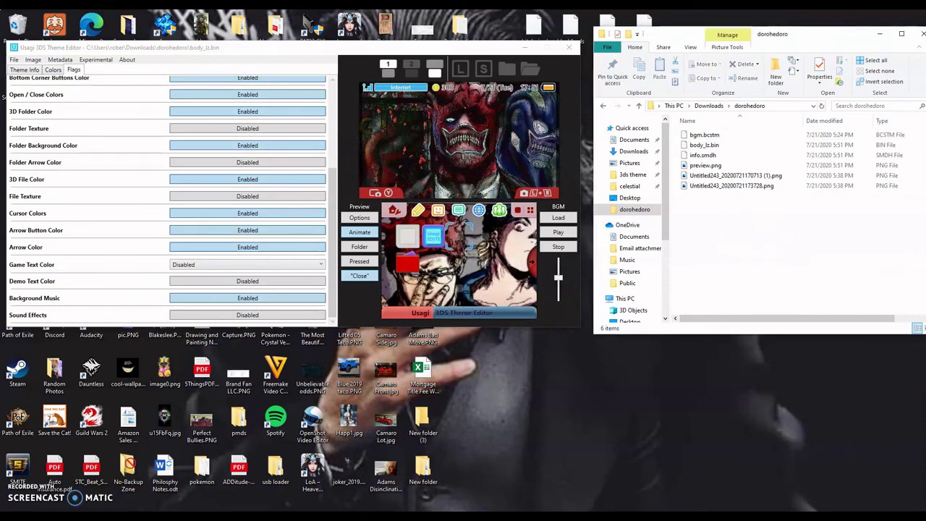
Step: Switch to the browser, open Theme Plaza in a new tab, and go to its Upload page
click(310, 502)
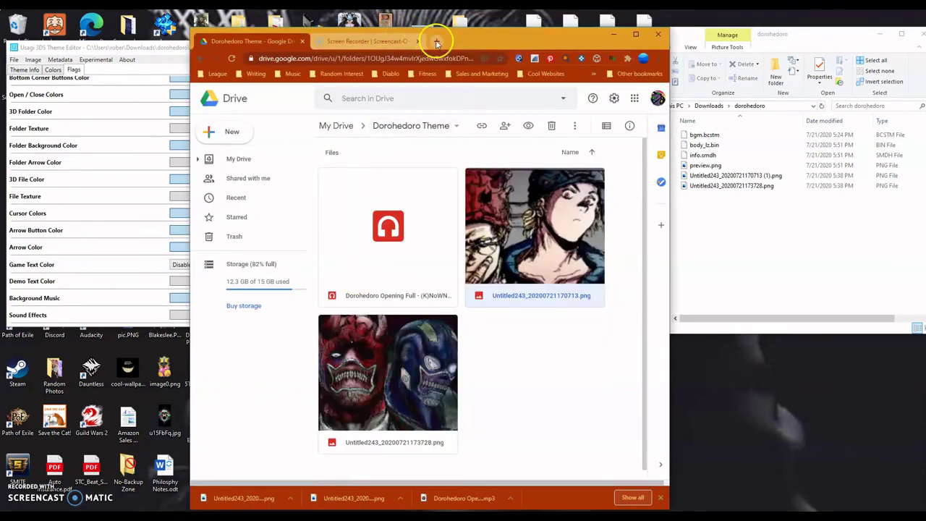
click(433, 42)
text(themeplaza)
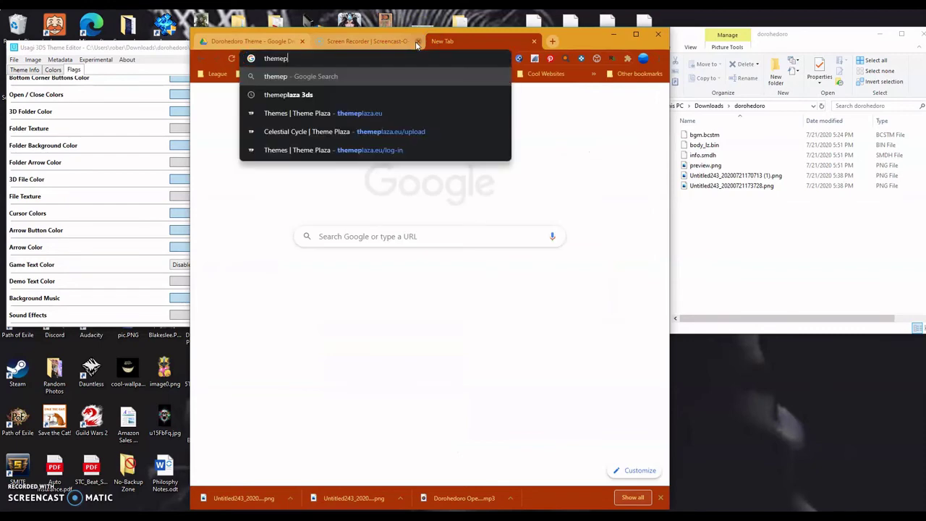
click(352, 115)
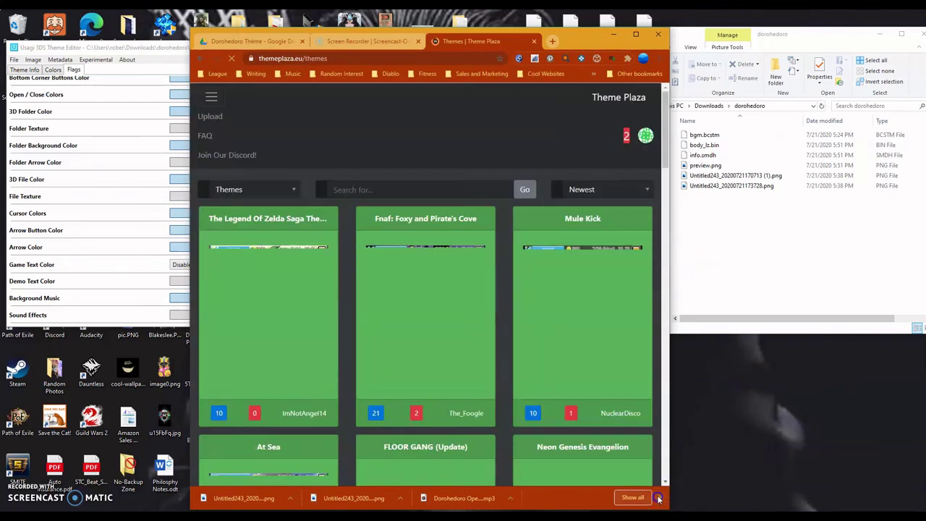
click(660, 498)
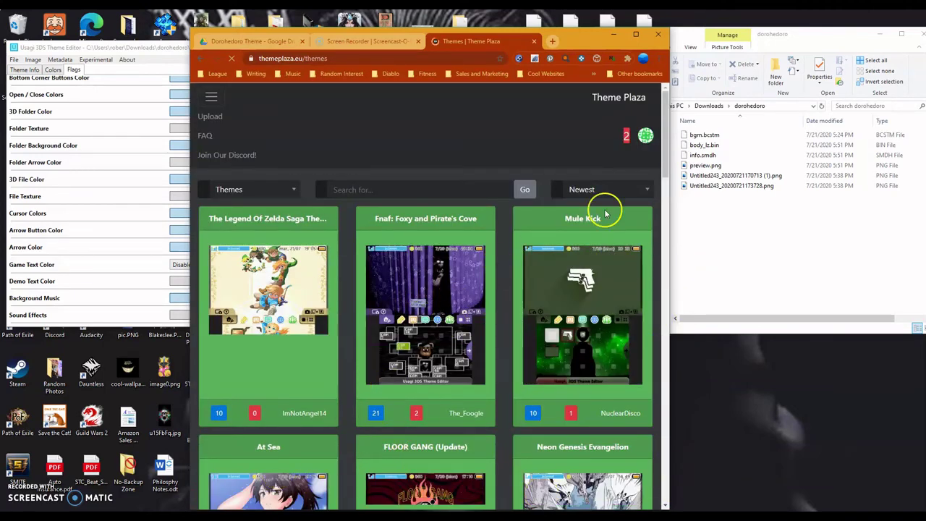
click(646, 137)
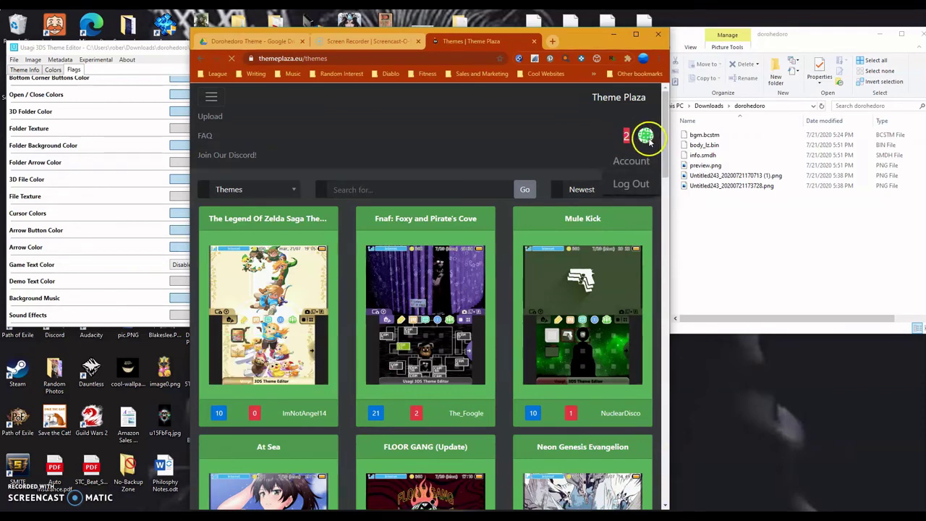
click(210, 116)
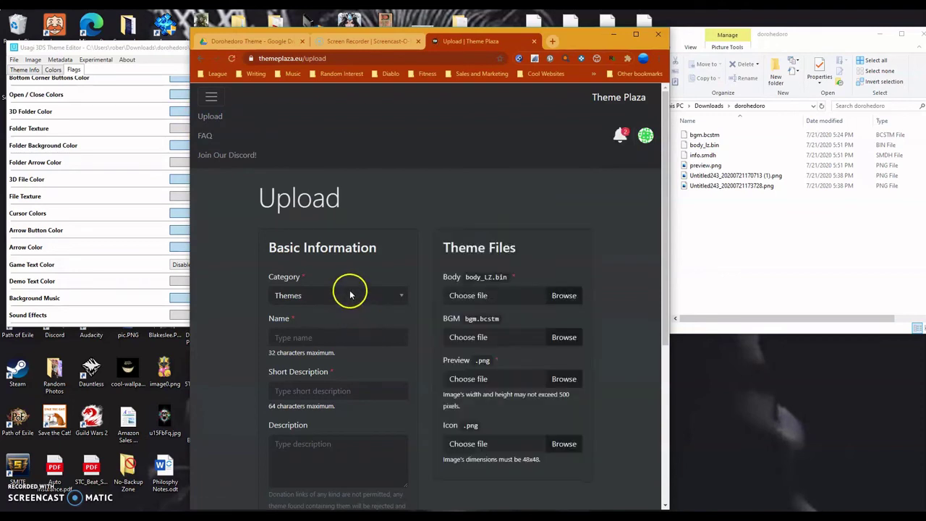
Step: Name the upload "Dorohedoro theme" and enter the short description "a theme based on Noi and Shin"
click(323, 335)
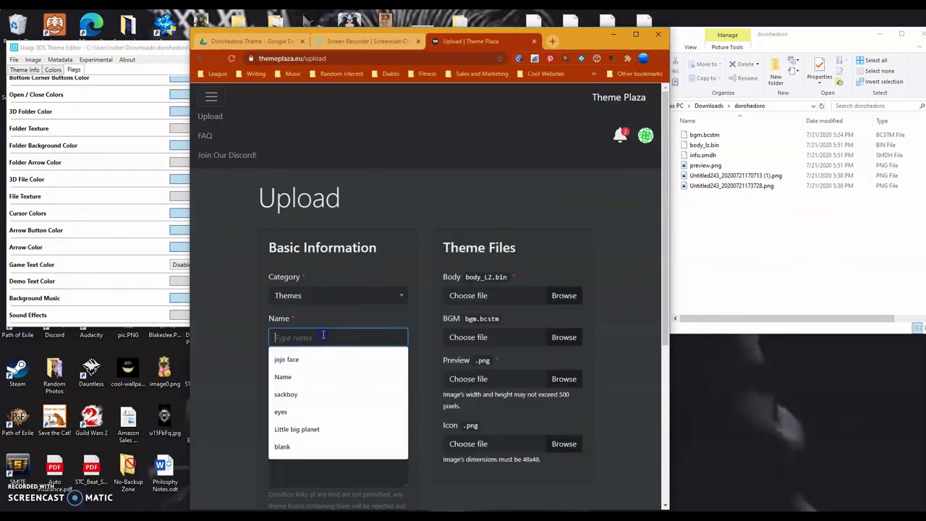
click(278, 392)
text(Dorohedoro theme)
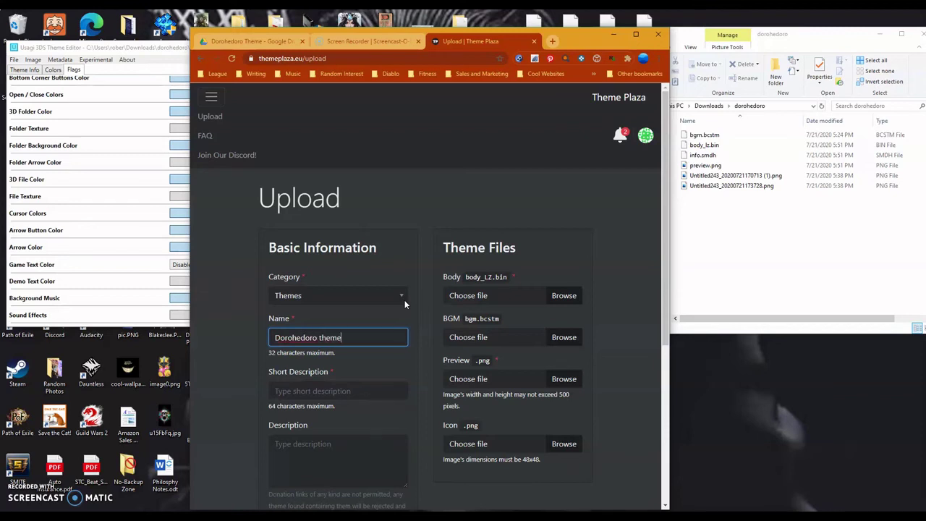
click(332, 390)
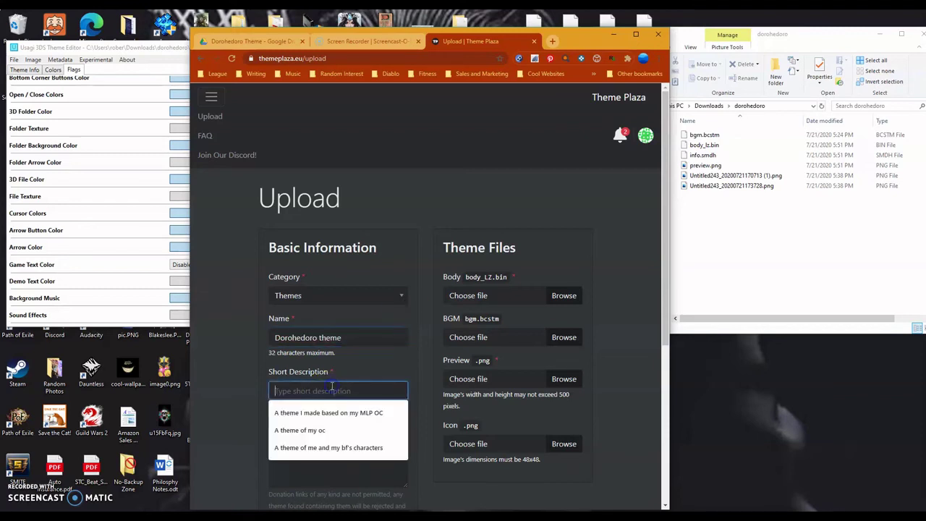
text(a the)
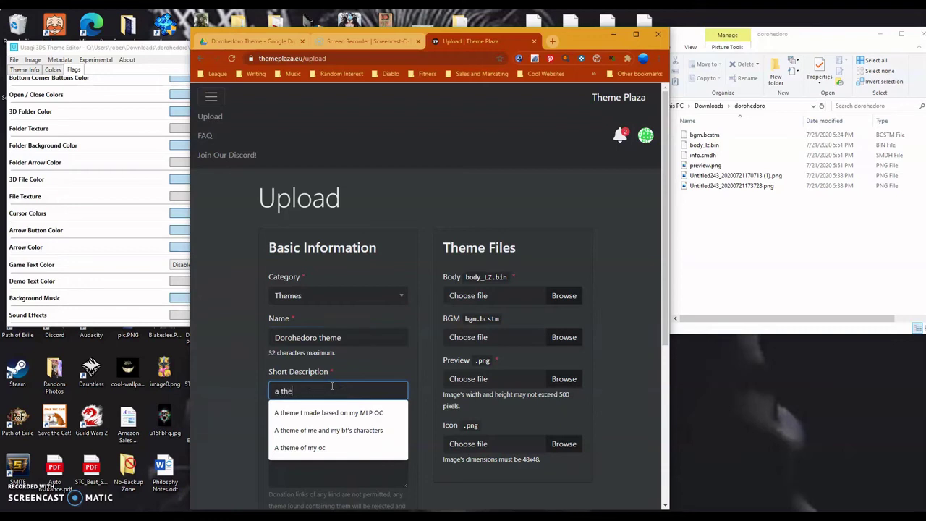
text(me based on Noi and Shin)
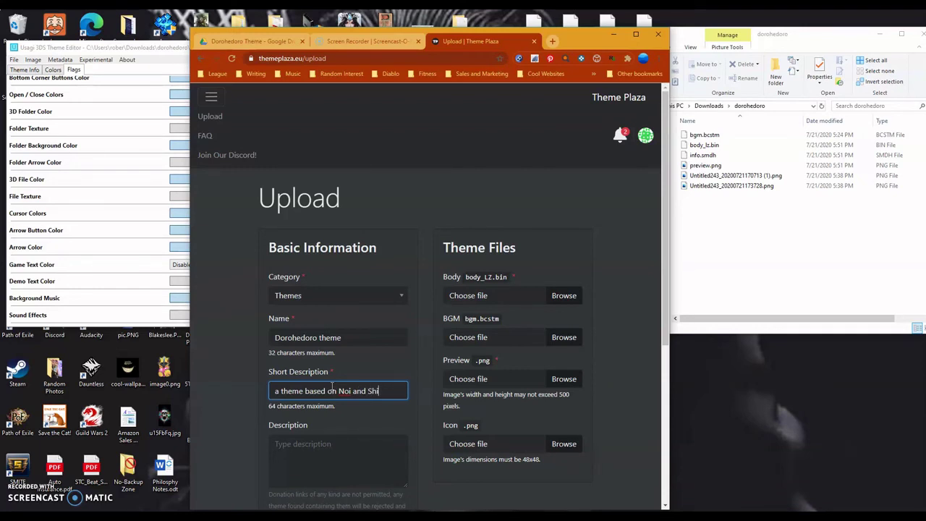
Step: Attach body_lz.bin from the dorohedoro folder as the theme's body file
click(565, 295)
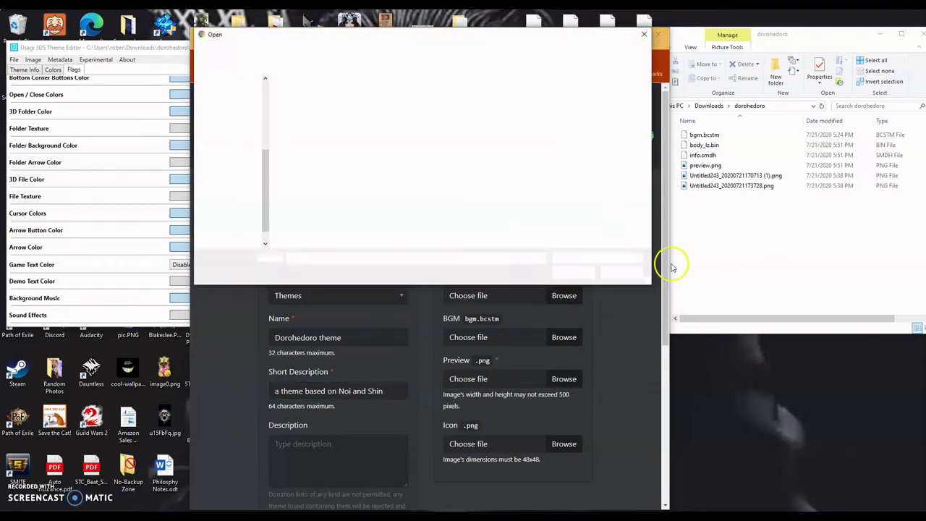
click(354, 109)
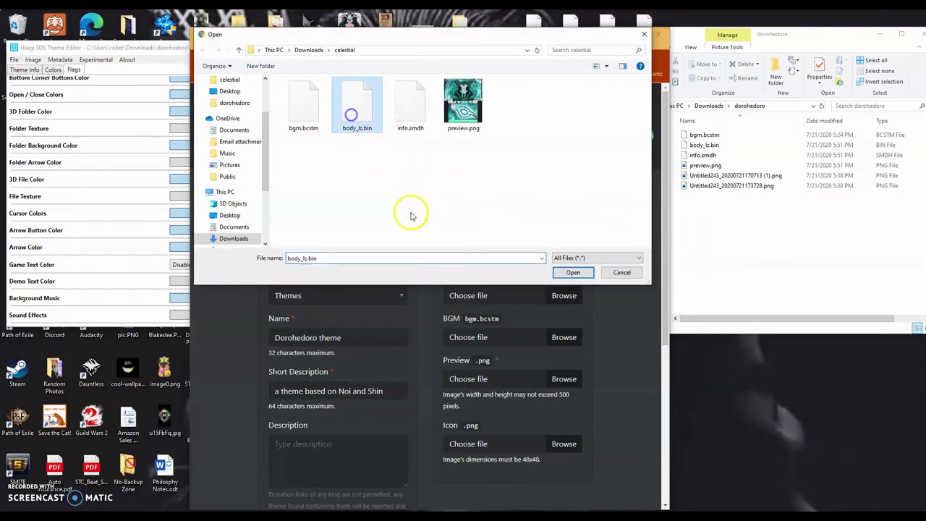
scroll(239, 141, up, 1)
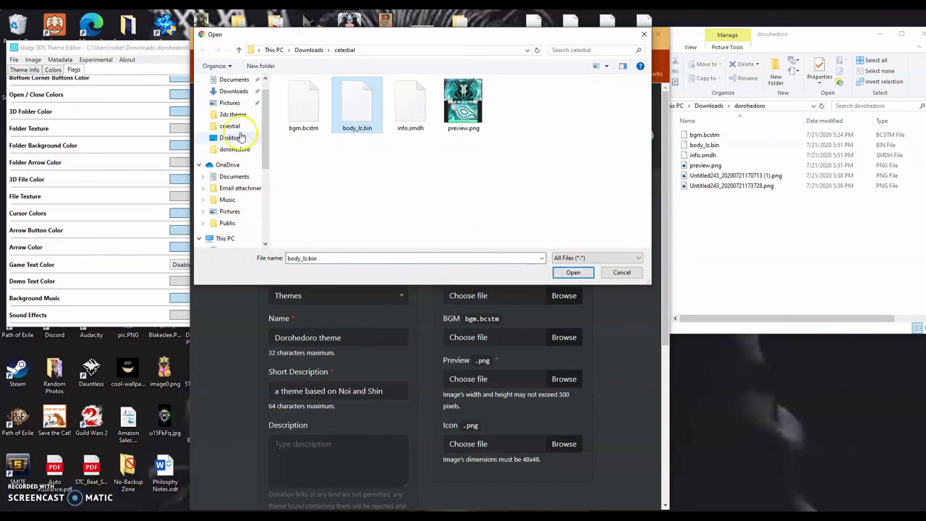
click(234, 149)
click(365, 108)
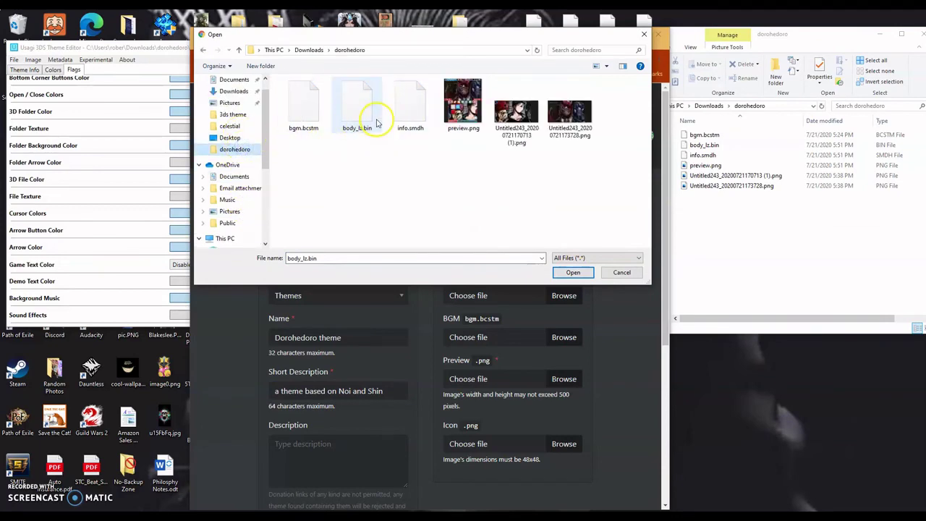
click(573, 272)
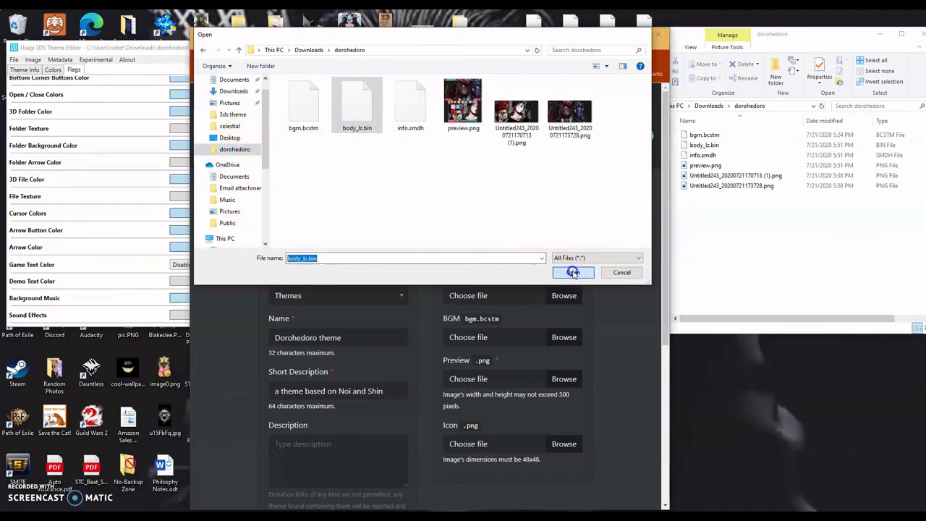
Step: Attach bgm.bcstm from the dorohedoro folder as the theme's BGM file
click(564, 336)
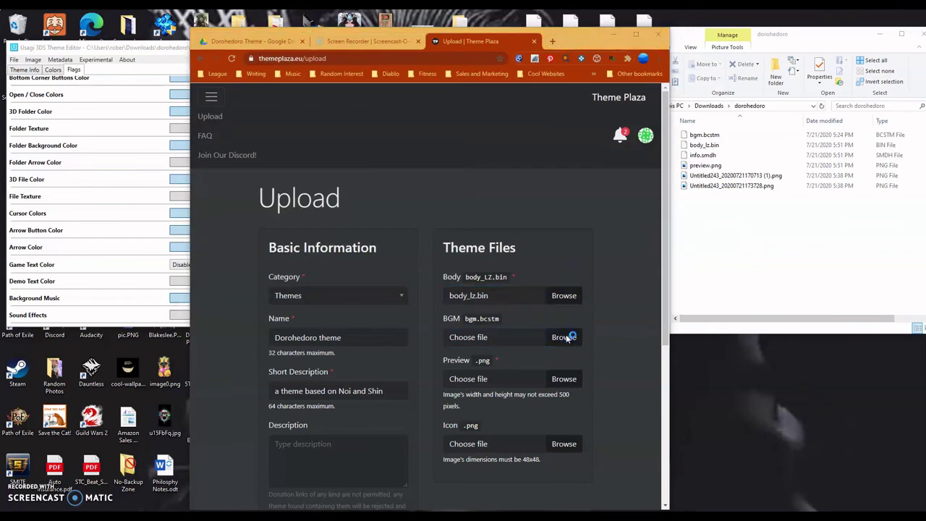
click(304, 105)
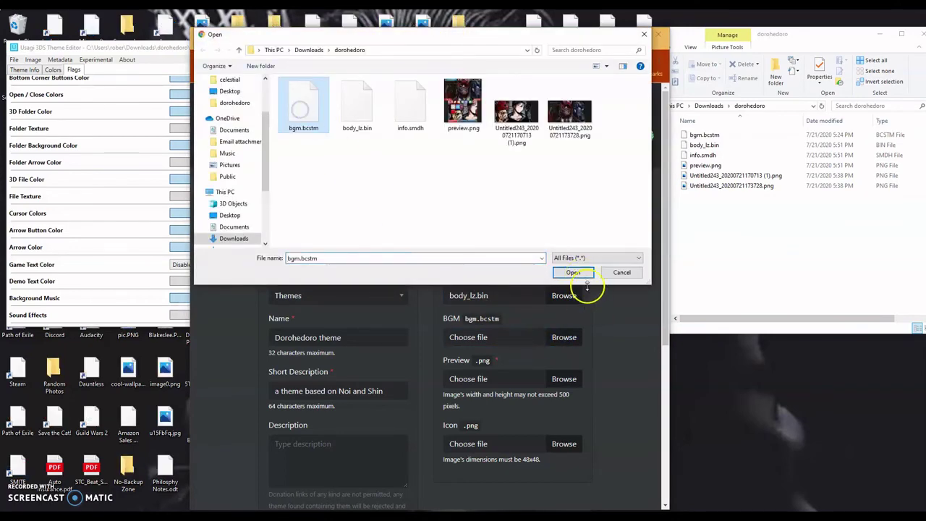
click(571, 272)
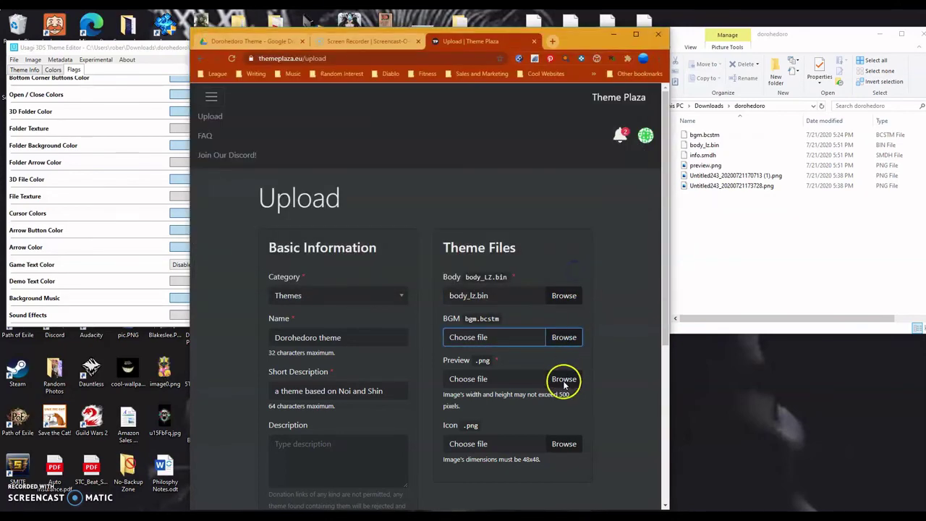
Step: Enter "Welcome to Chaos - K(n)ow Name" as the upload's BGM information
scroll(562, 377, down, 2)
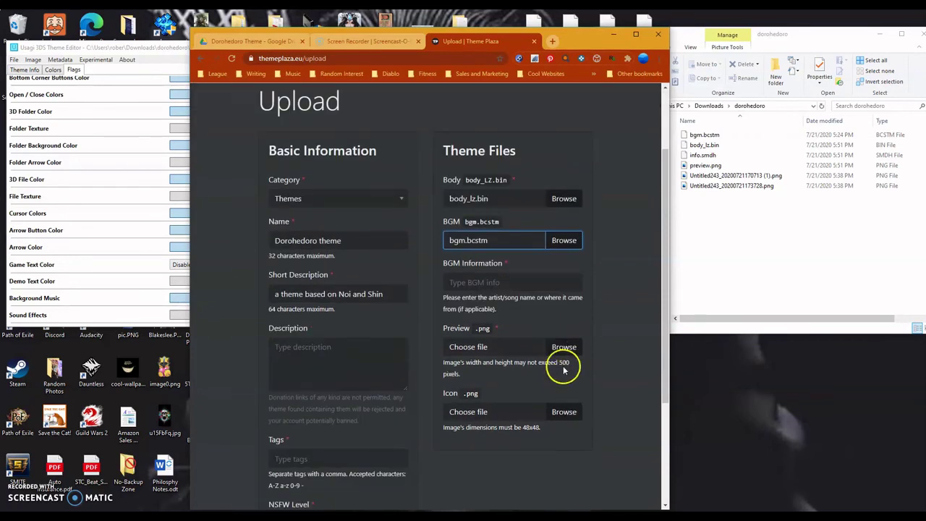
click(537, 284)
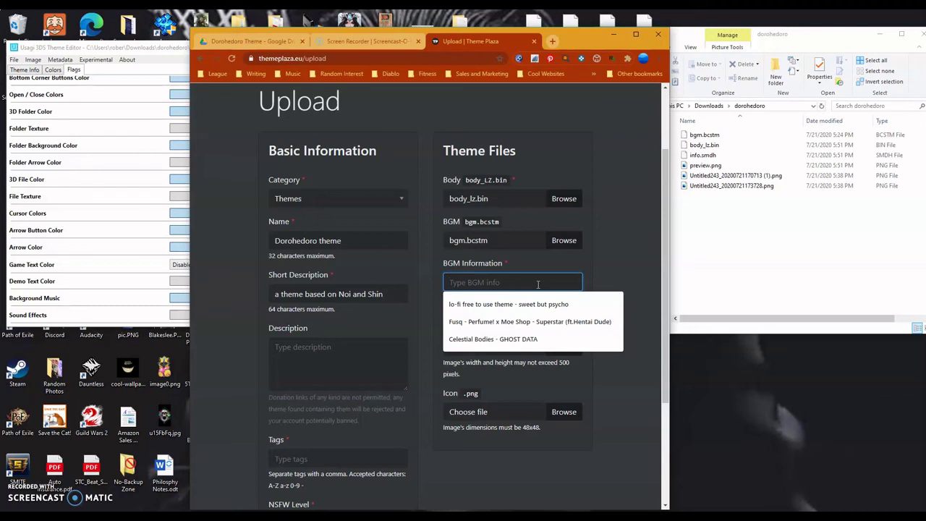
text(Welcome to Chaos)
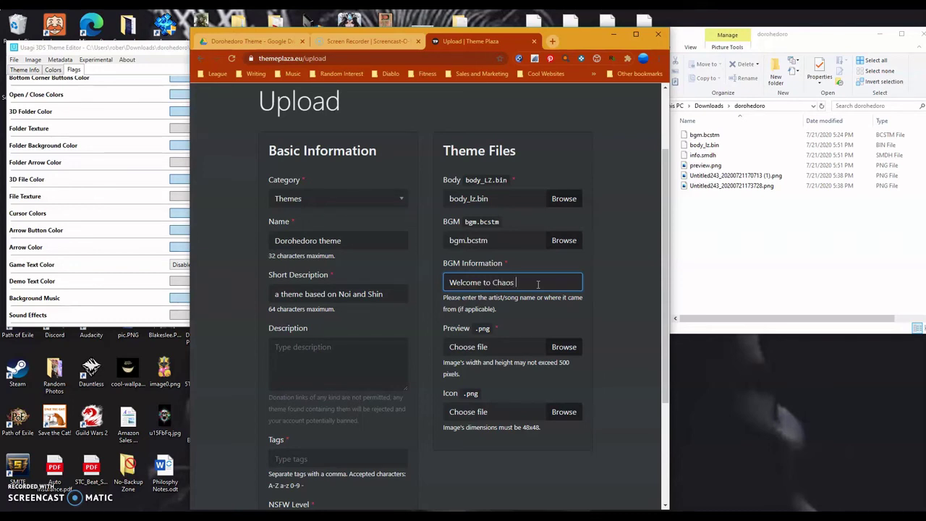
text(- K n)
key(BackSpace)
key(BackSpace)
text((n)ow Name)
Step: Attach preview.png from the dorohedoro folder as the theme's preview image
click(564, 348)
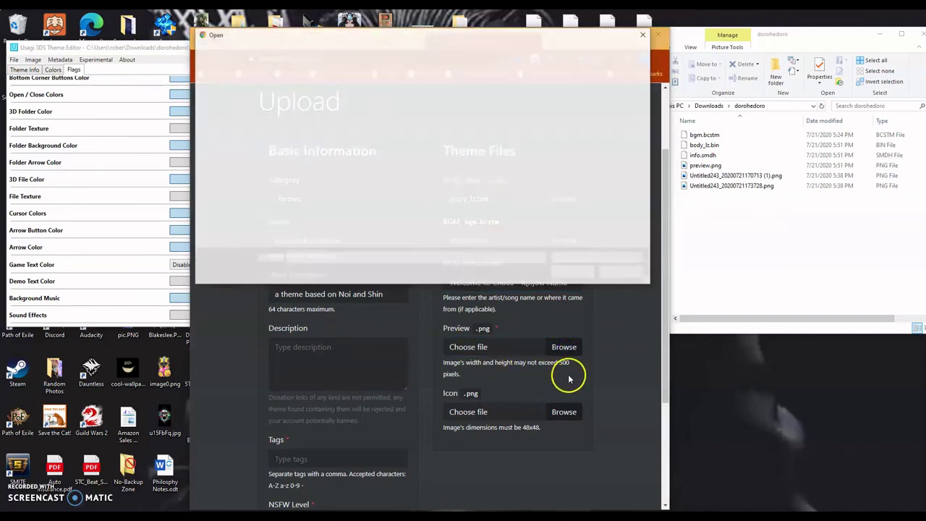
click(461, 115)
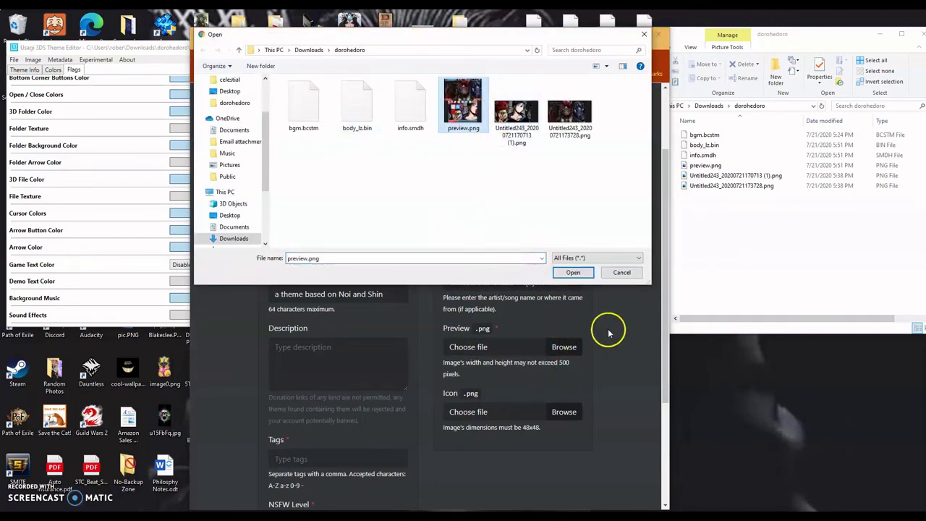
click(573, 272)
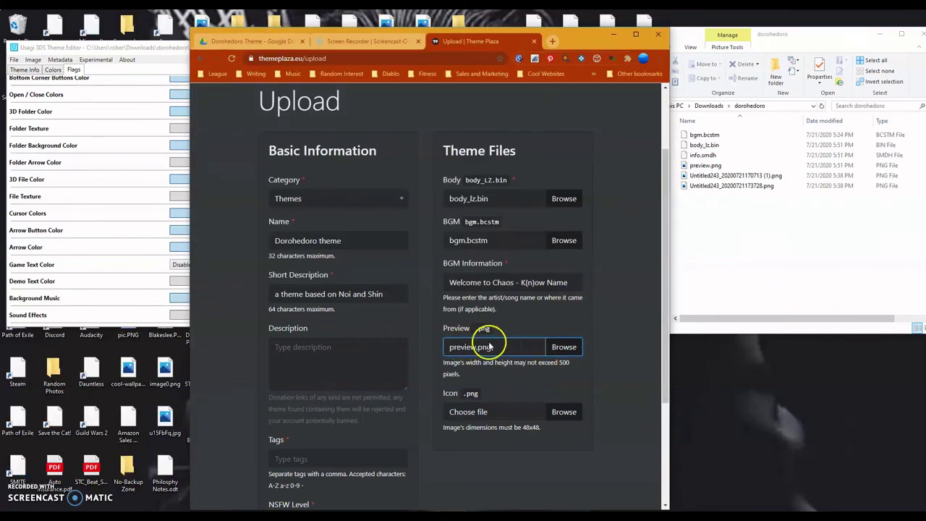
scroll(570, 348, down, 1)
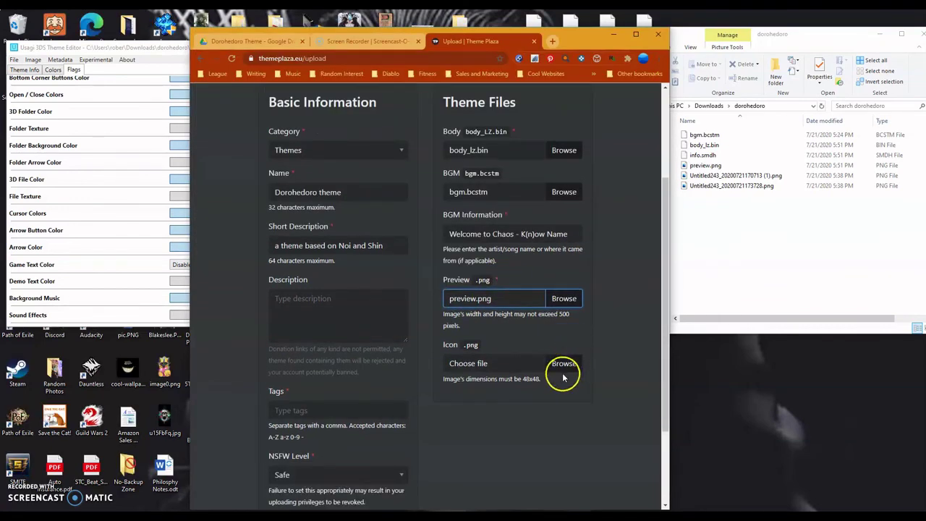
scroll(515, 398, down, 3)
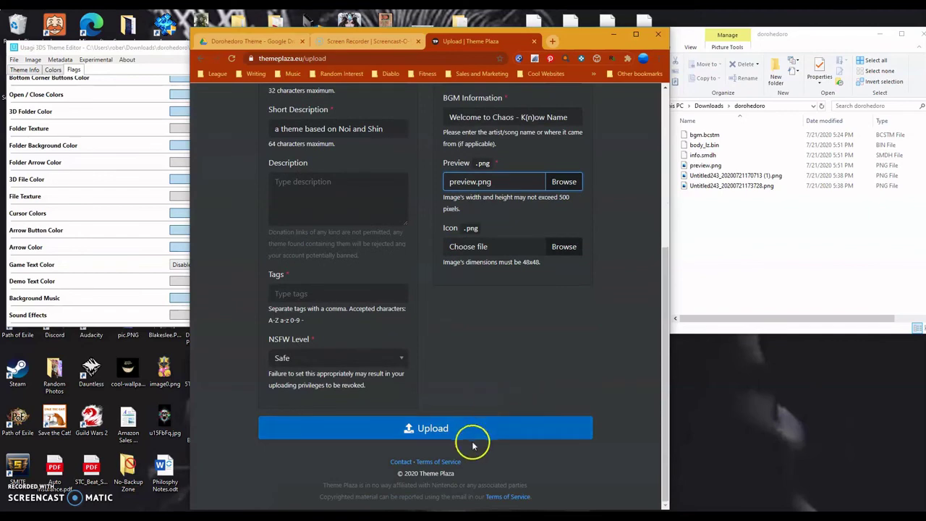
scroll(536, 329, up, 5)
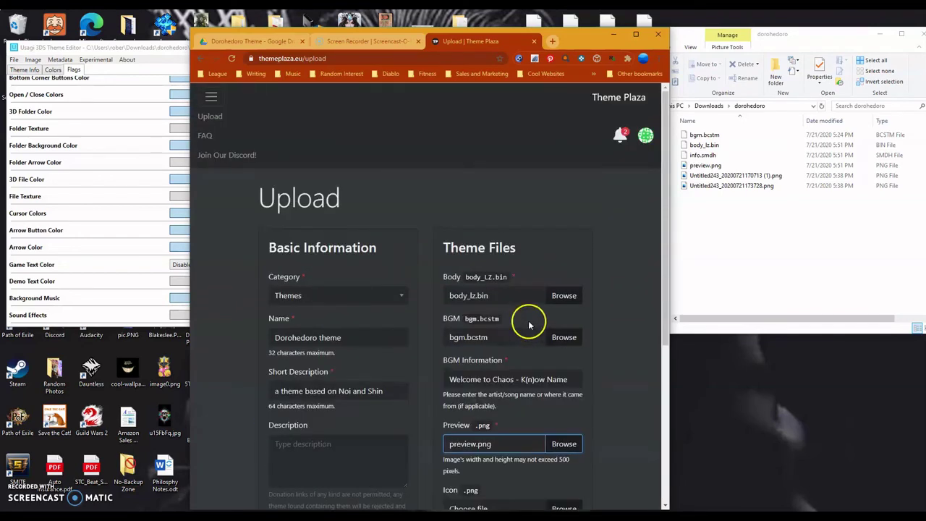
click(613, 33)
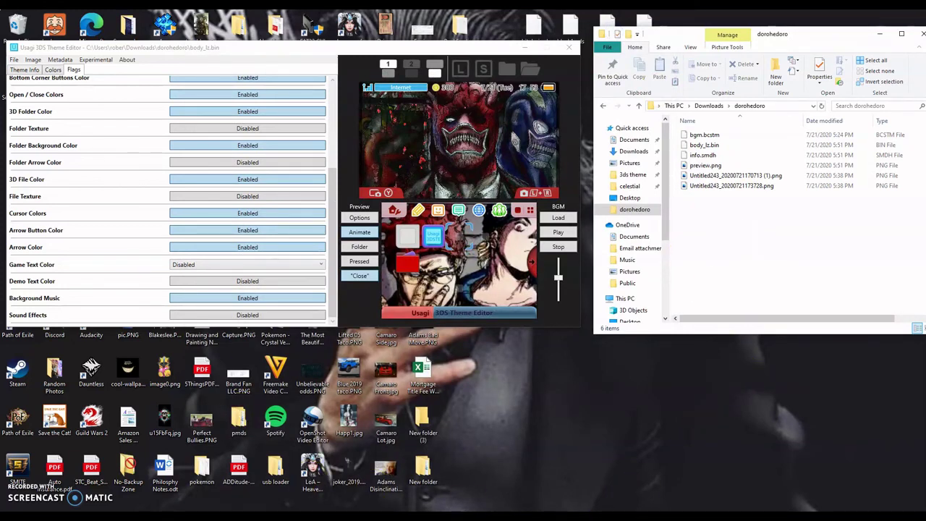
click(311, 517)
click(212, 95)
click(211, 96)
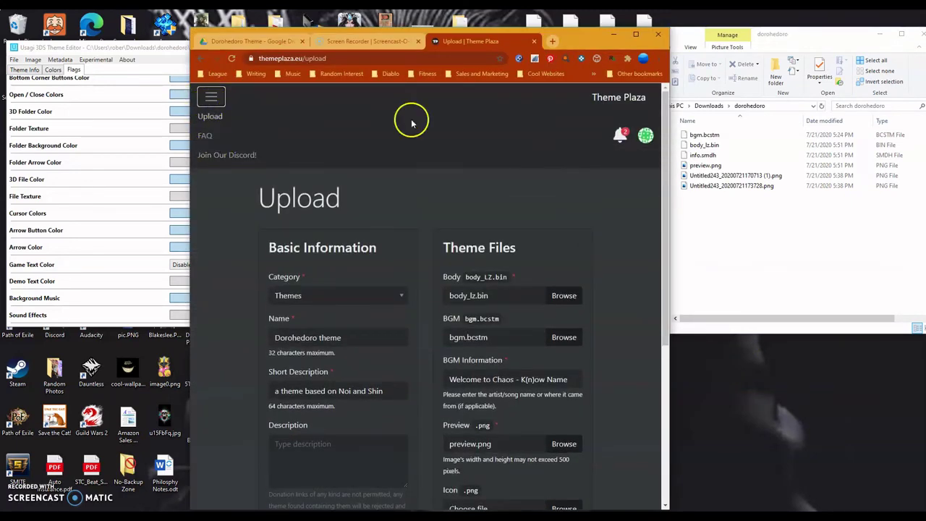
Step: Leave the upload form for the site's Themes list and open the page of The Legend Of Zelda Saga Theme
click(631, 102)
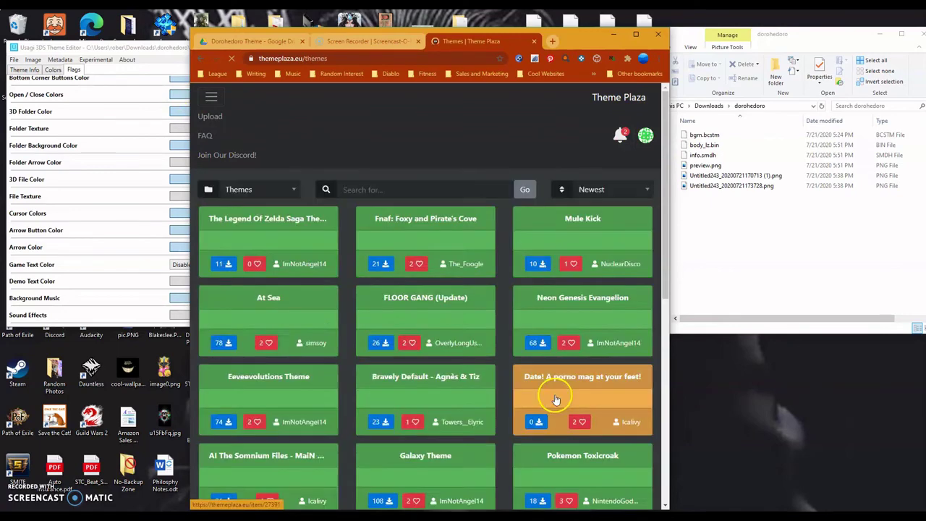
scroll(391, 441, down, 1)
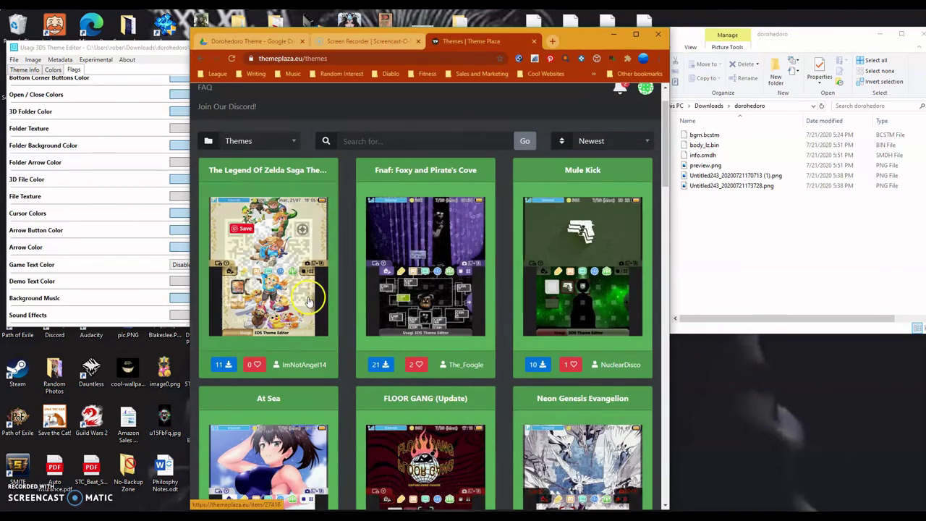
click(299, 170)
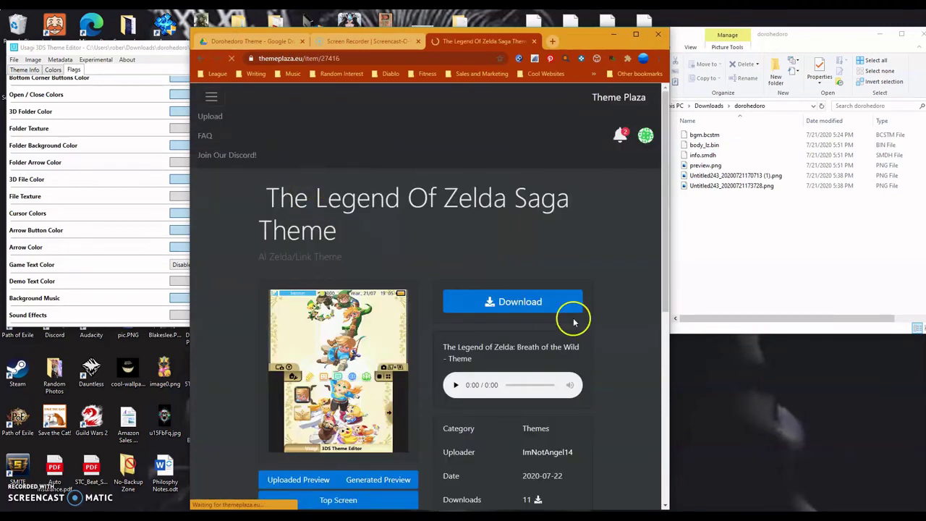
Step: Look through the Zelda theme's details and metadata, and download the theme
scroll(564, 295, down, 1)
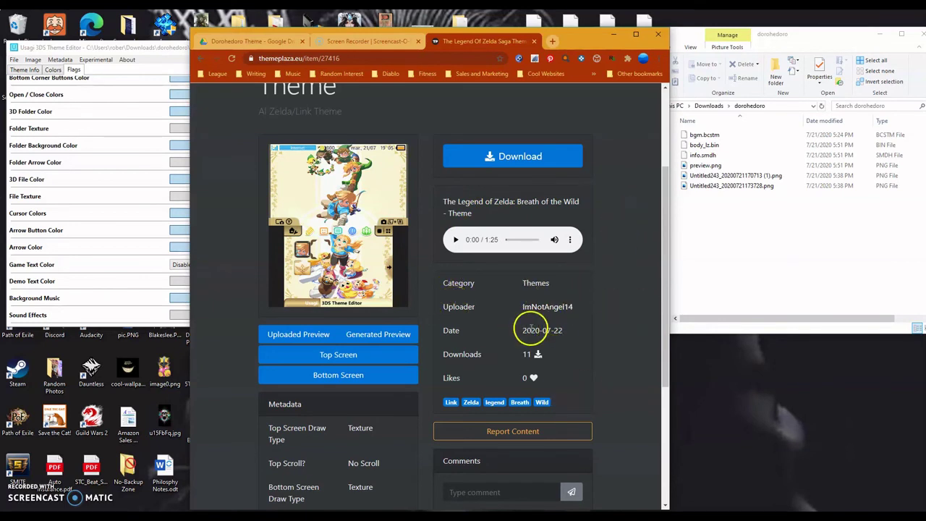
scroll(595, 369, down, 1)
scroll(598, 370, down, 3)
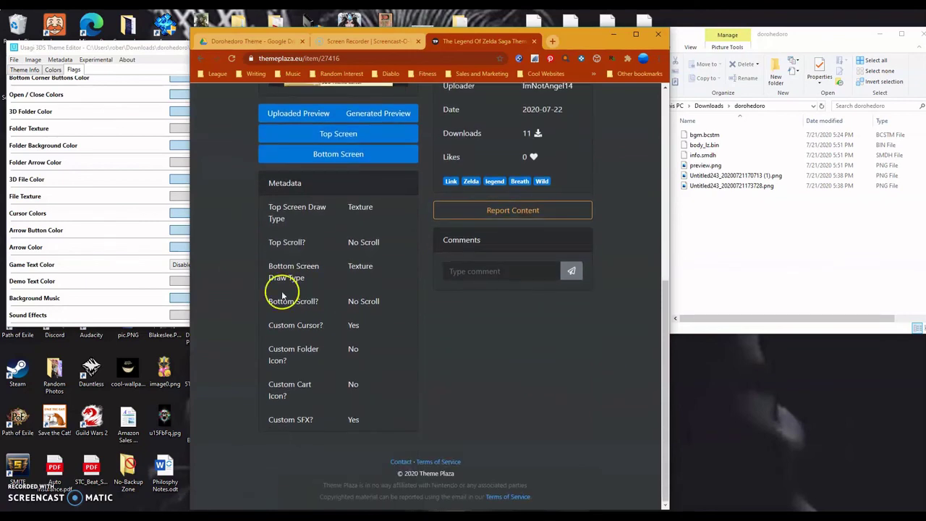
scroll(315, 496, up, 5)
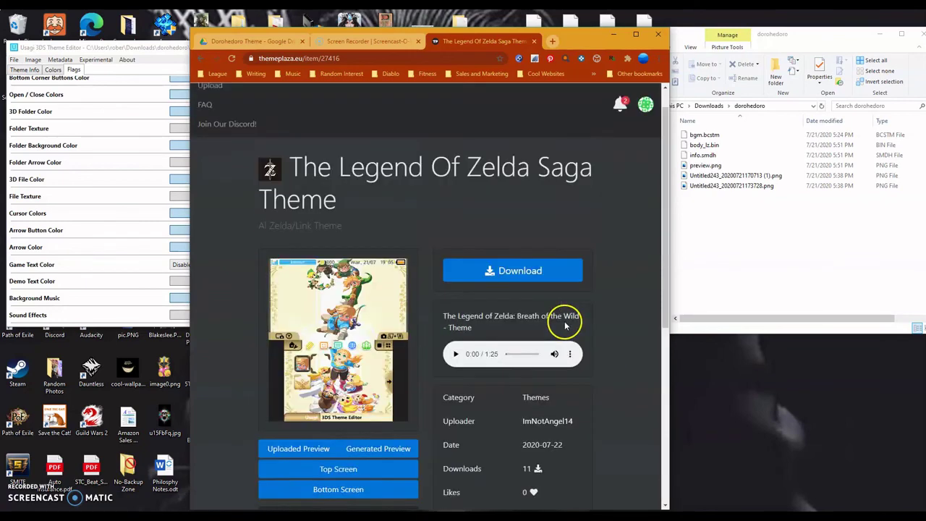
click(512, 277)
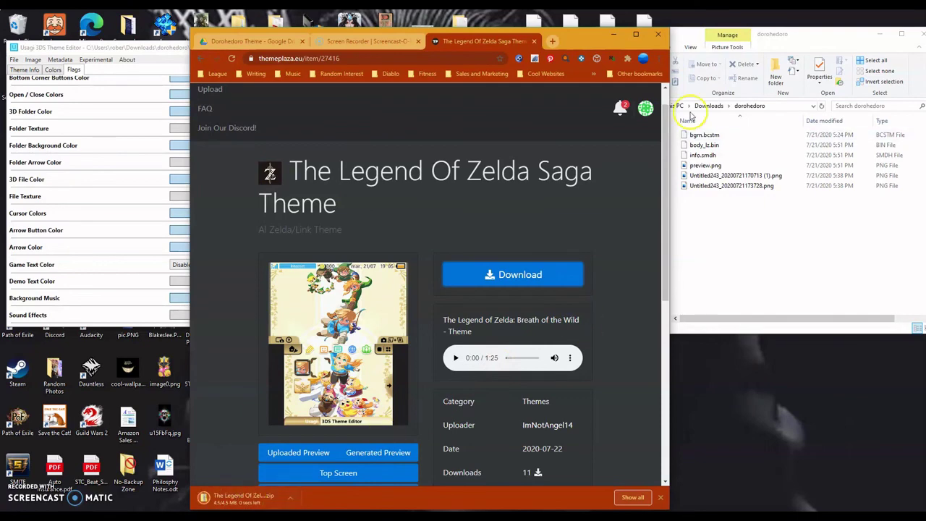
Step: Minimize the browser and return to the dorohedoro folder in File Explorer
click(613, 35)
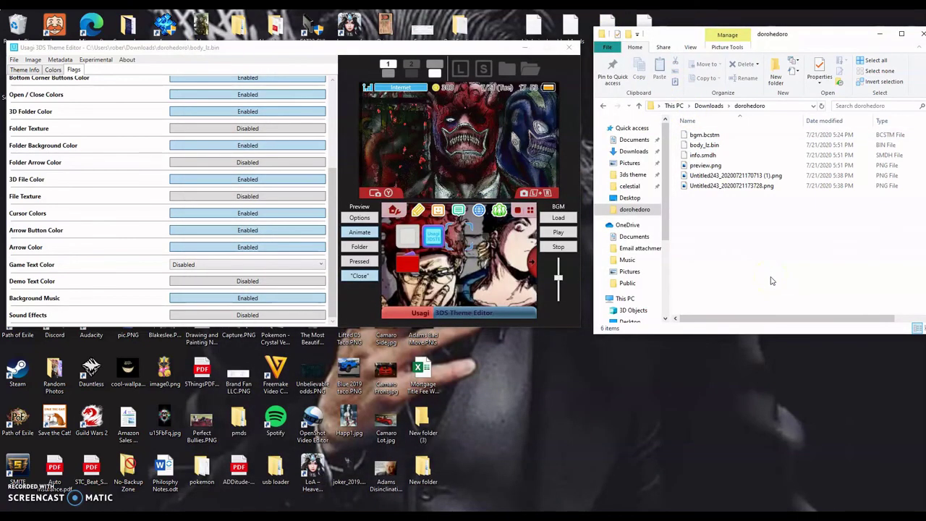
click(750, 70)
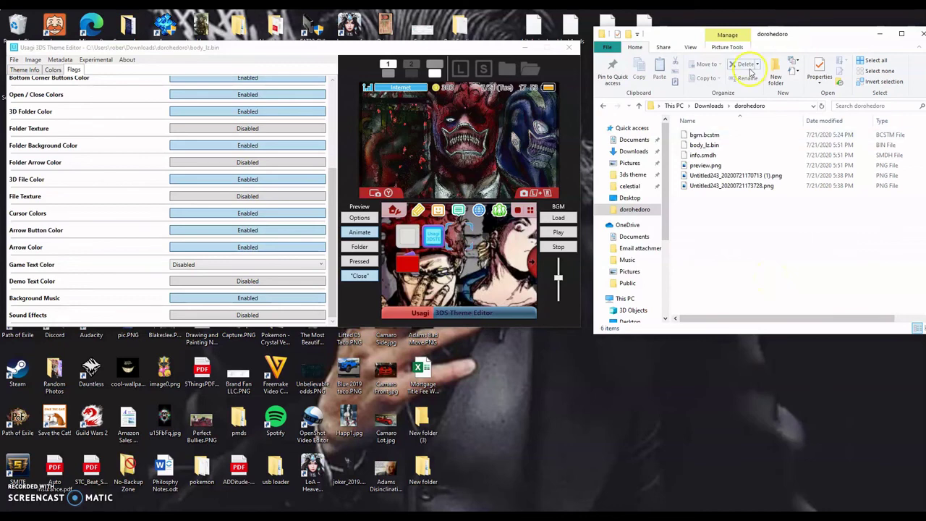